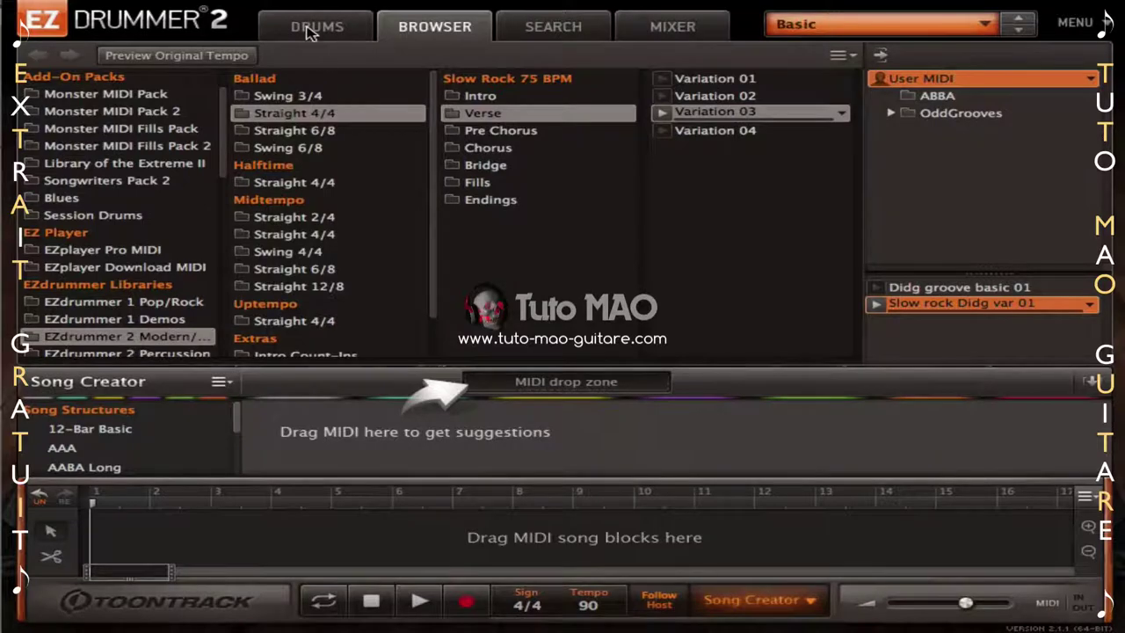
Look through the Drums, Browser, Search and Mixer views and return to the drum kit view
click(313, 28)
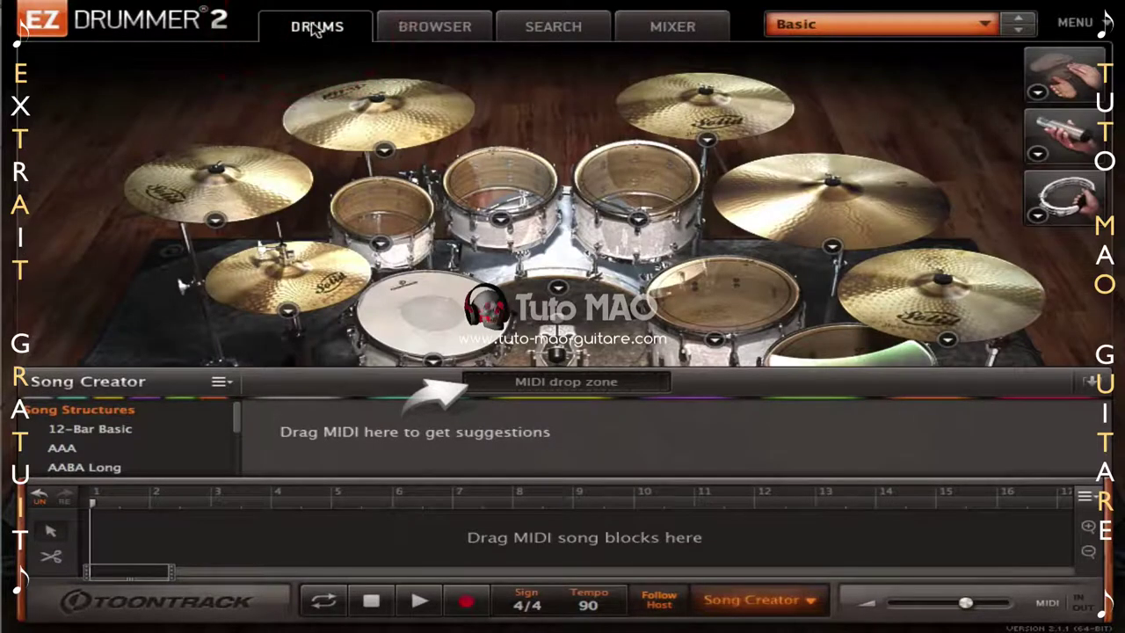
click(442, 30)
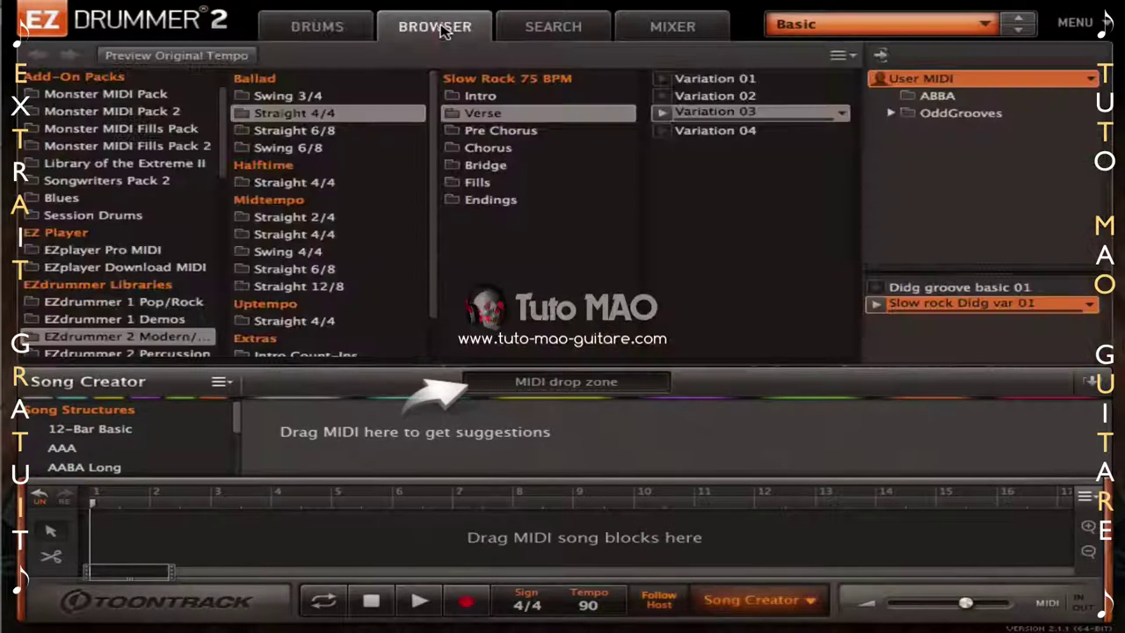
click(573, 32)
click(691, 29)
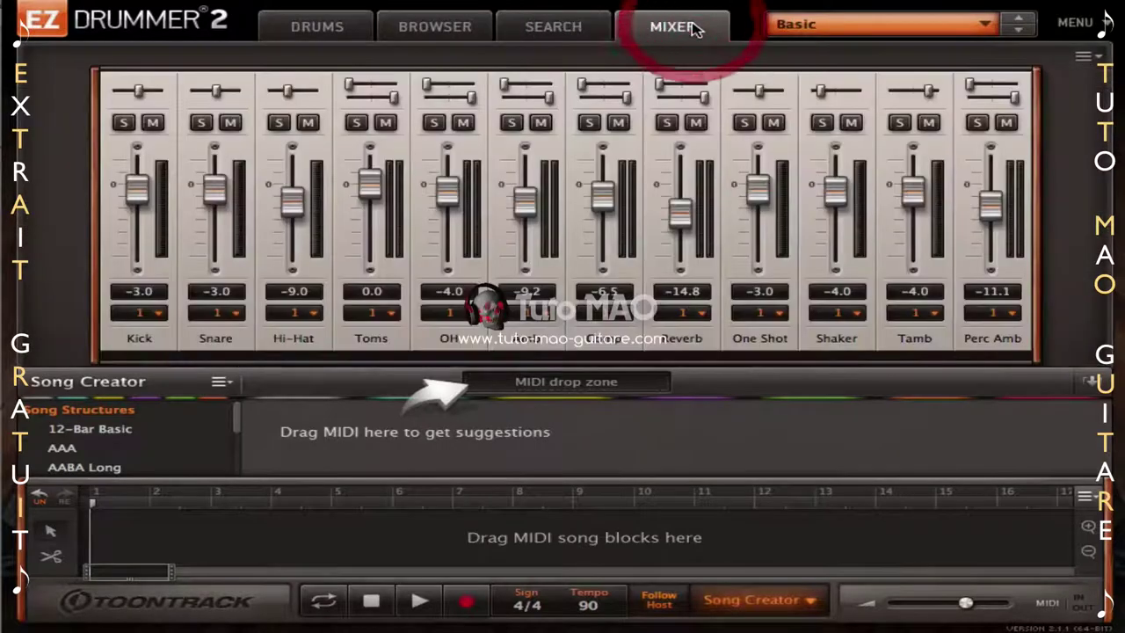
click(349, 34)
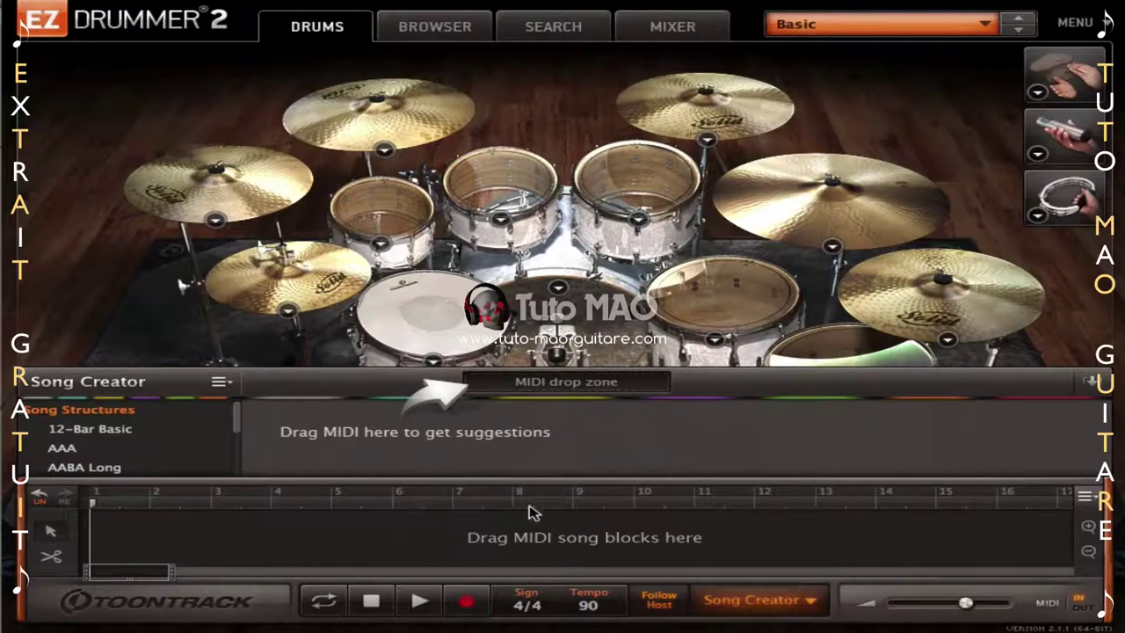
Record a live MIDI drum take onto the empty song track from bar 1 to about bar 6, and return to the start
click(468, 603)
click(420, 603)
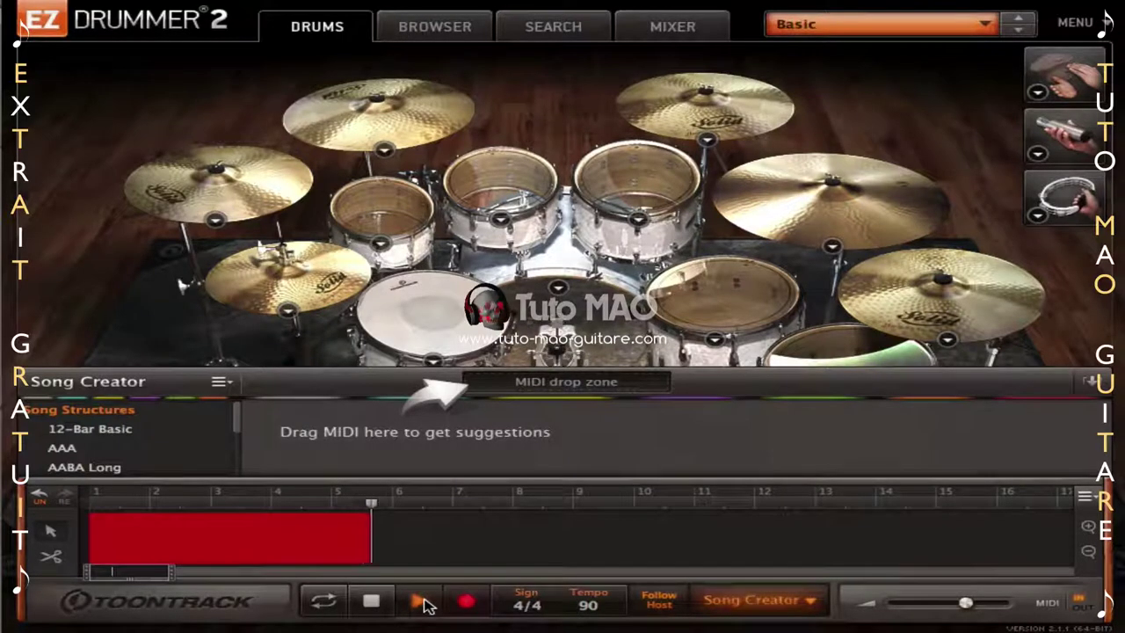
click(422, 602)
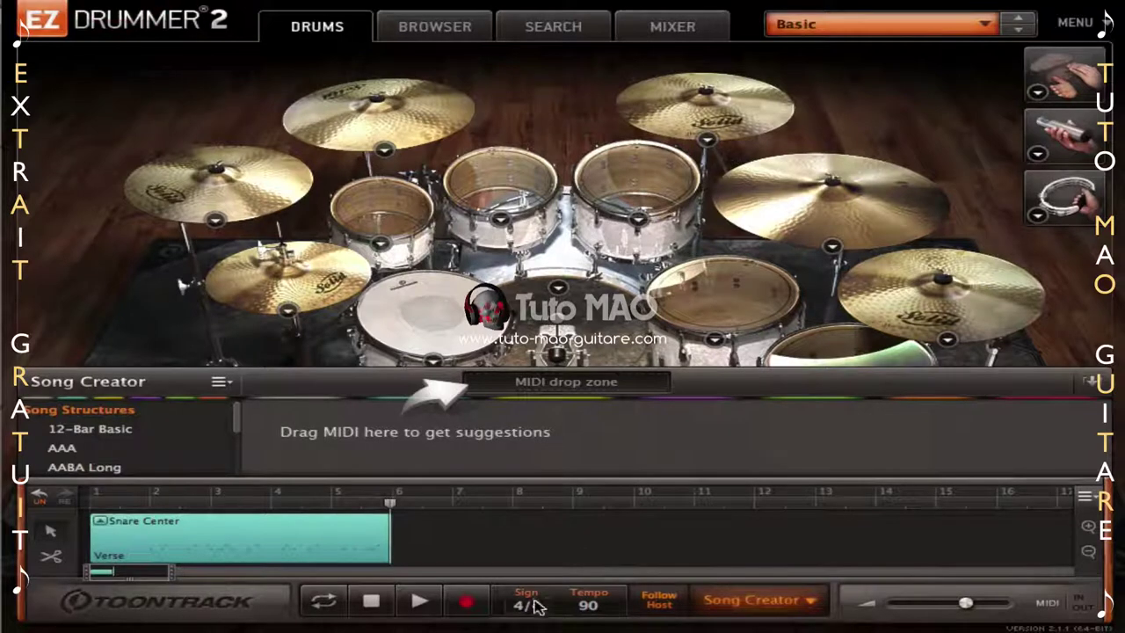
click(371, 601)
Select the recorded block on the song track and play it back from bar 1
click(359, 545)
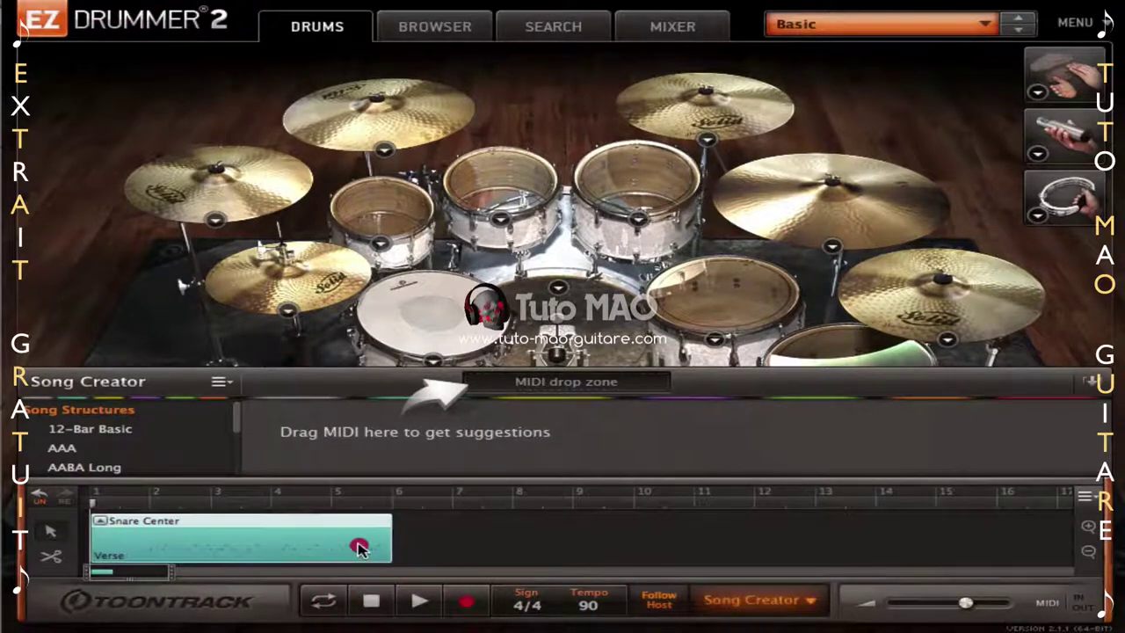
key(space)
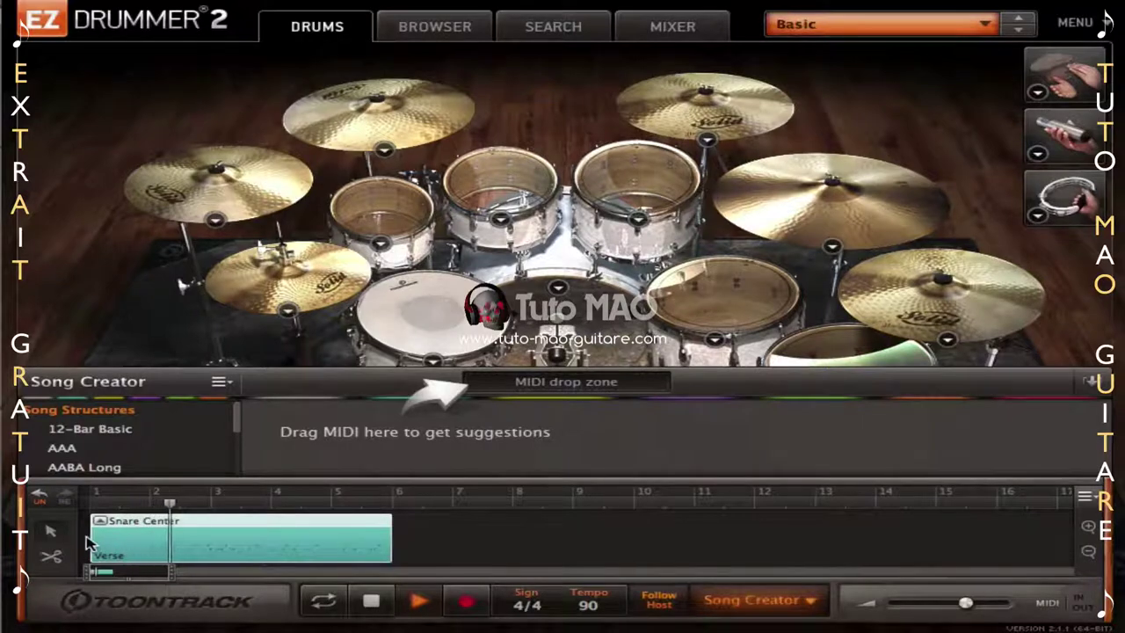
drag(102, 546, 137, 551)
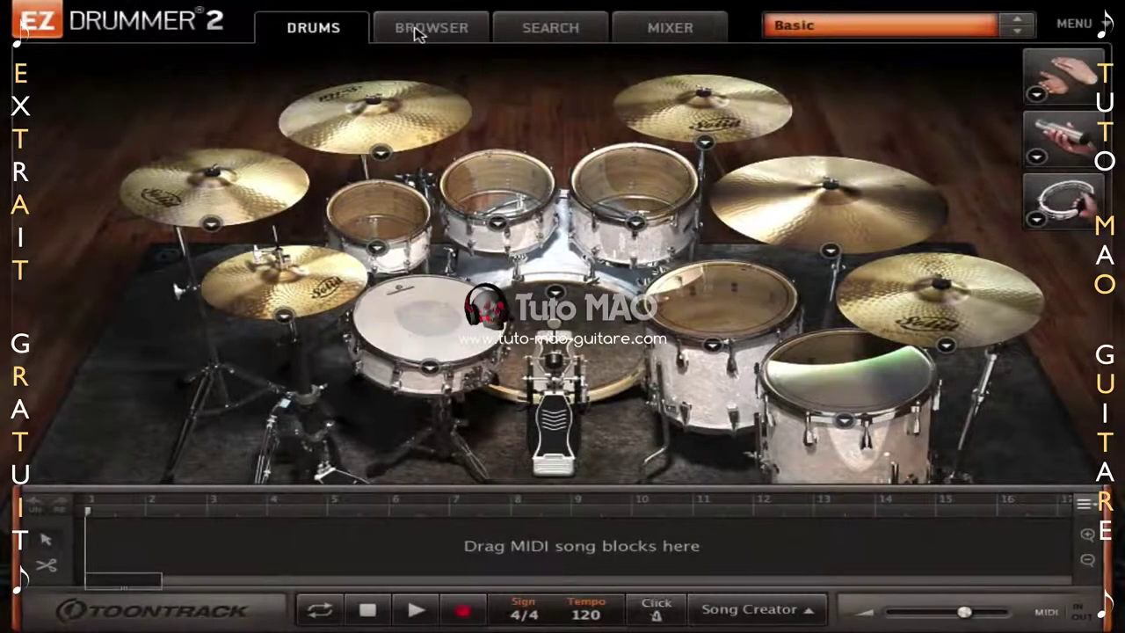
Browse the MIDI grooves in the EZdrummer 2 Modern/Vintage and EZdrummer 2 Percussion libraries
click(420, 31)
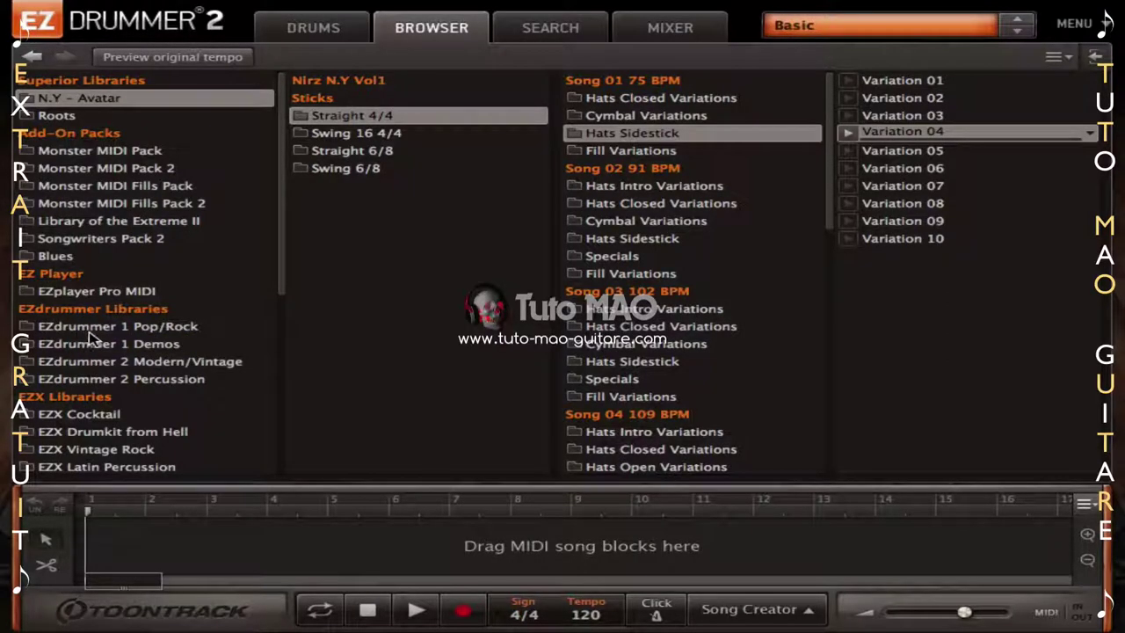
click(99, 362)
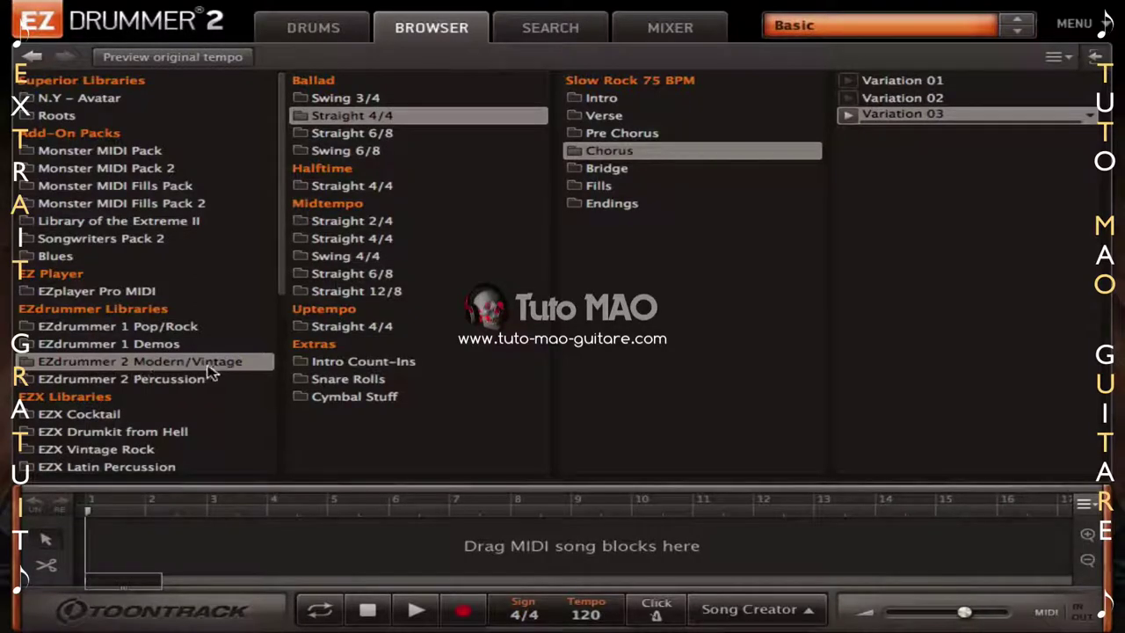
click(147, 381)
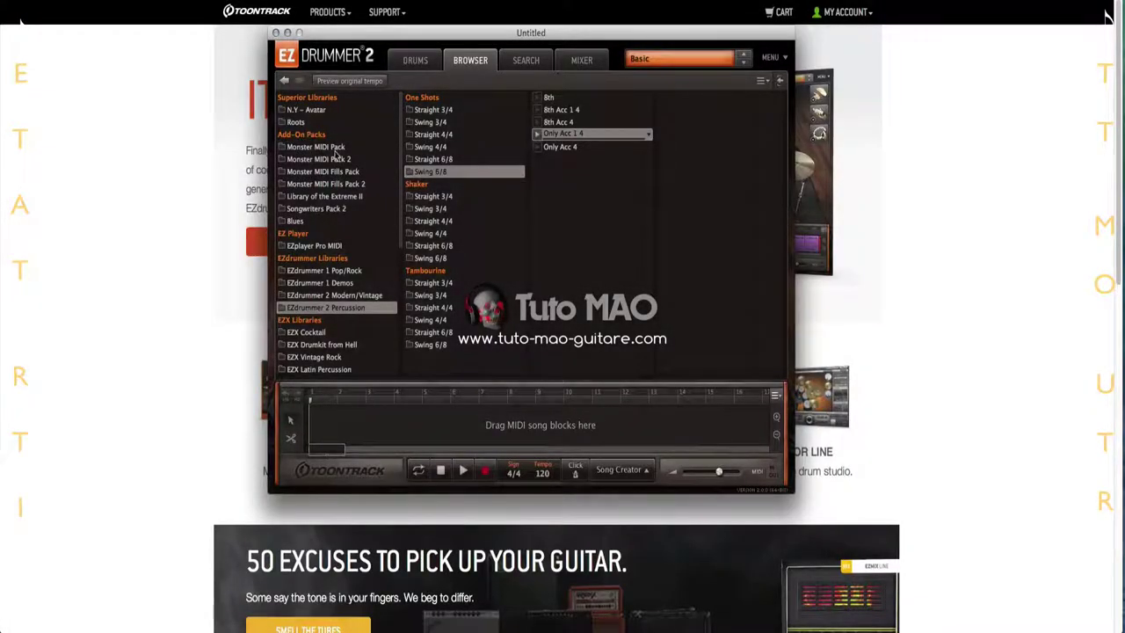
Look through Monster MIDI Pack, Monster MIDI Pack 2, Monster MIDI Fills Pack and Library of the Extreme II, ending at the EZX Cocktail library
click(338, 147)
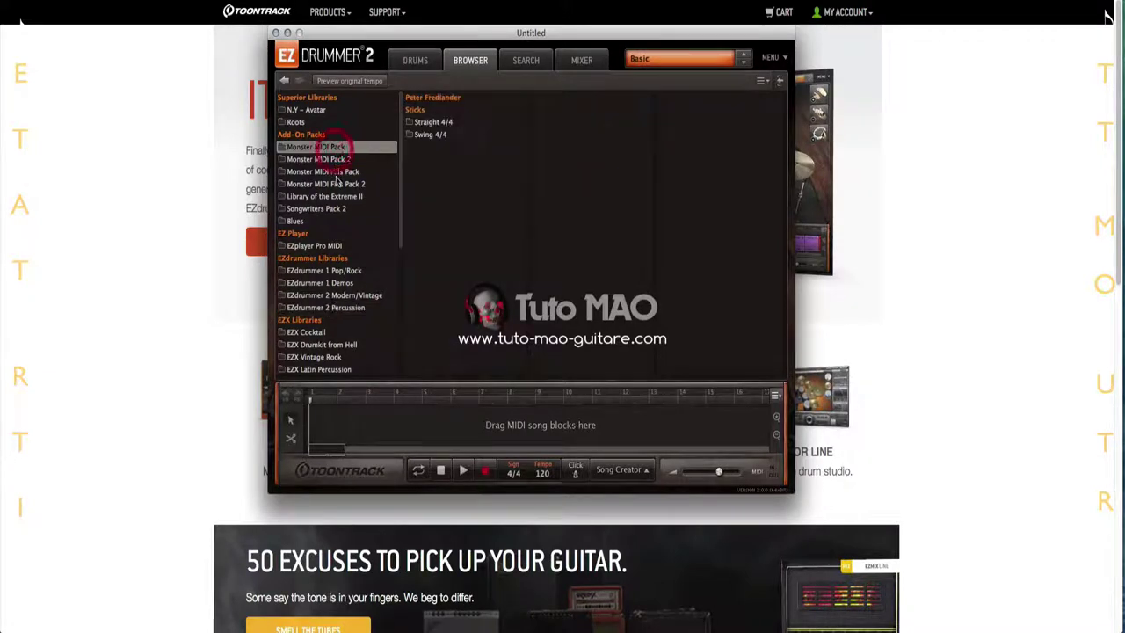
click(344, 161)
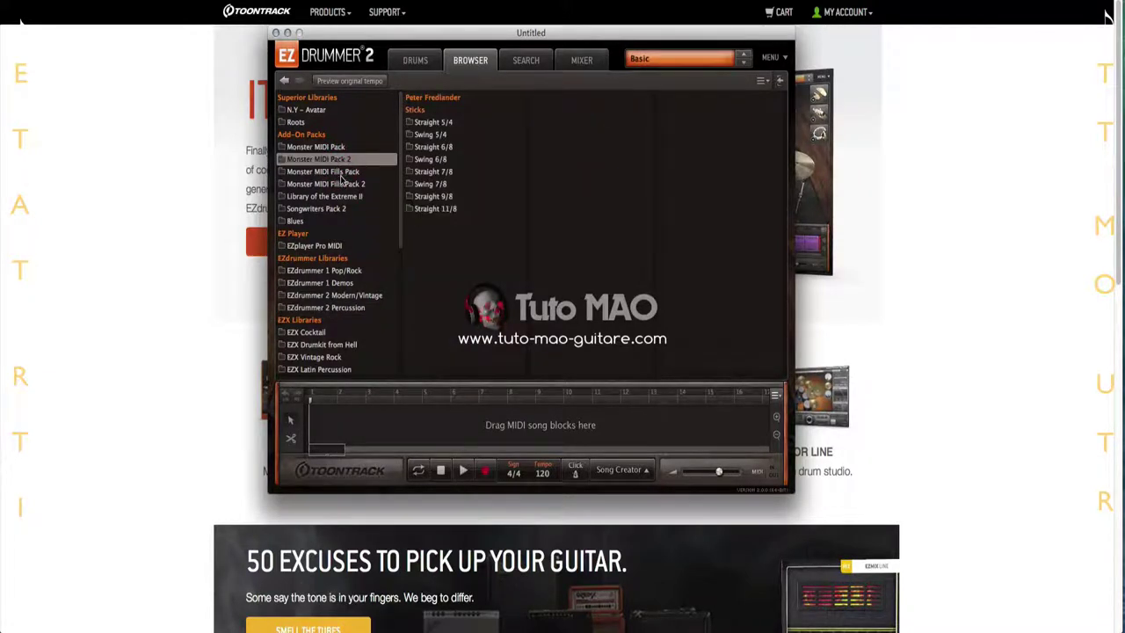
click(341, 172)
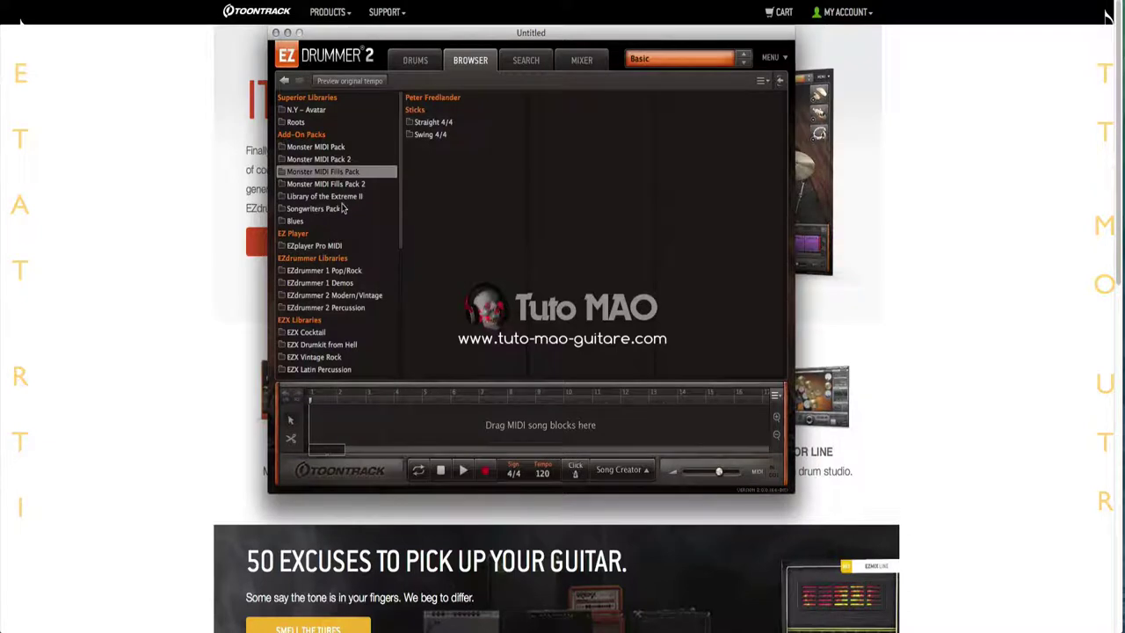
click(342, 197)
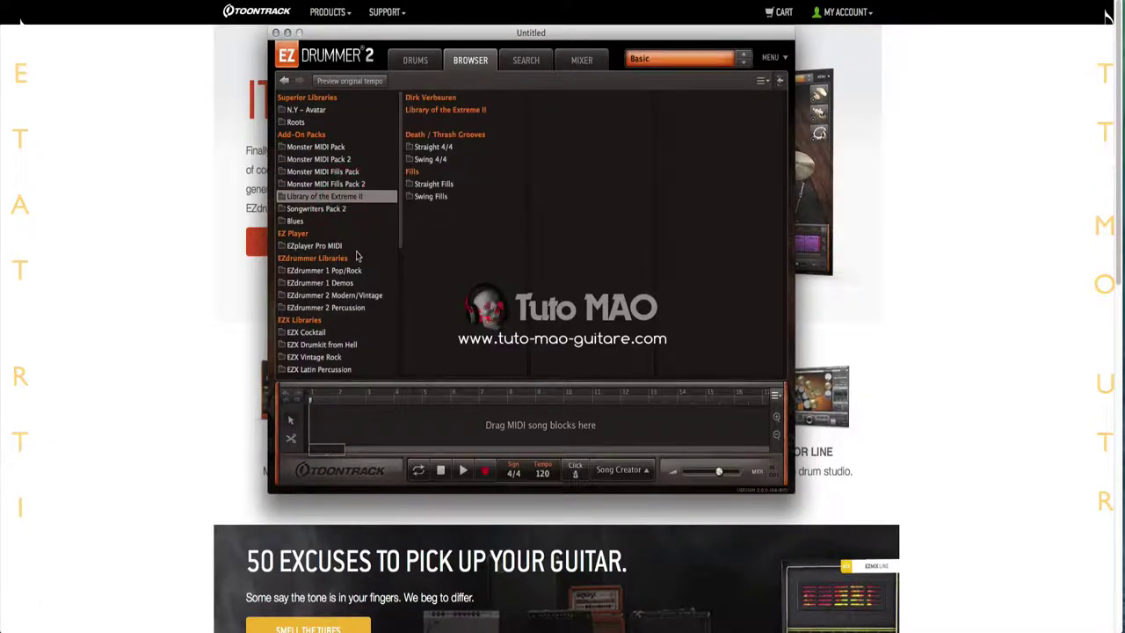
scroll(344, 281, down, 5)
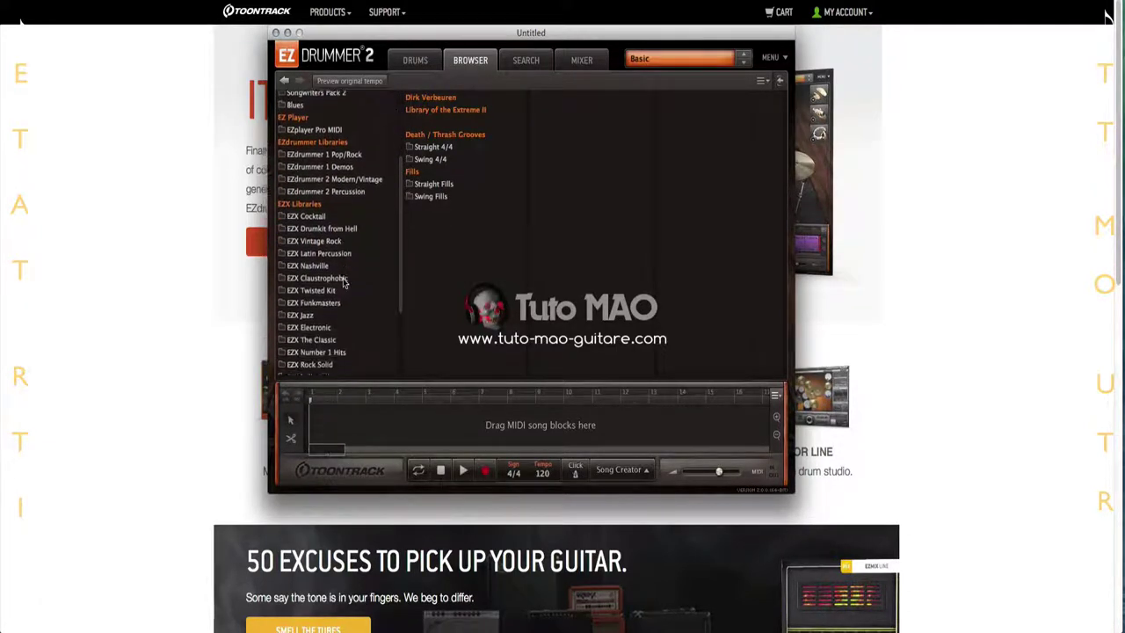
scroll(343, 281, down, 3)
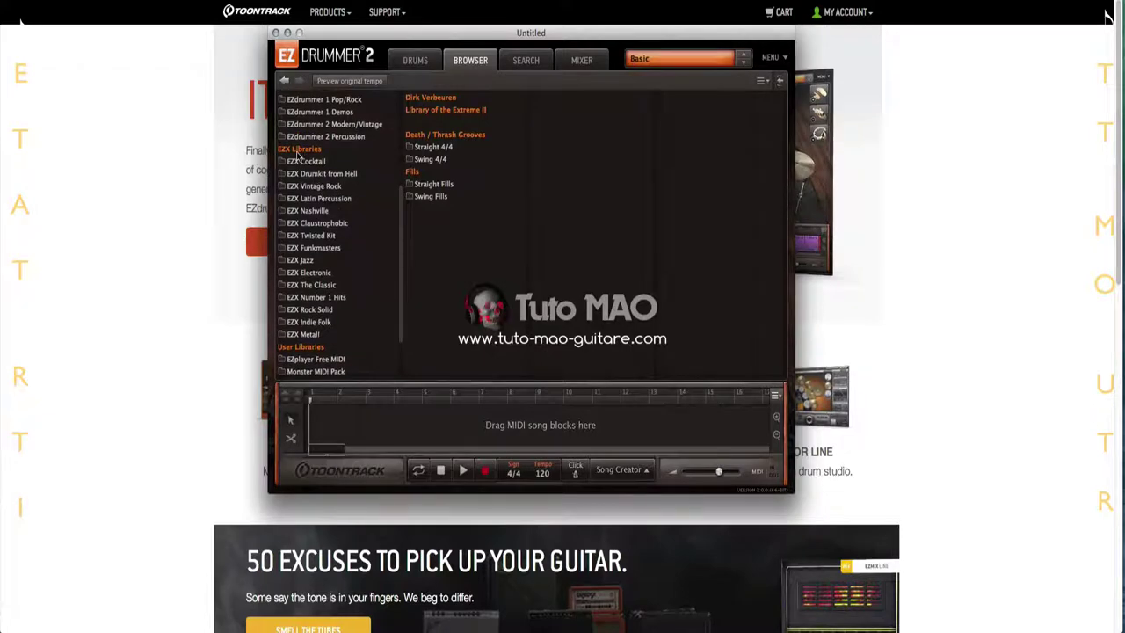
click(304, 162)
Switch to the Toontrack website and view the EZdrummer 2 product page and its EZX Expansions catalogue
click(174, 254)
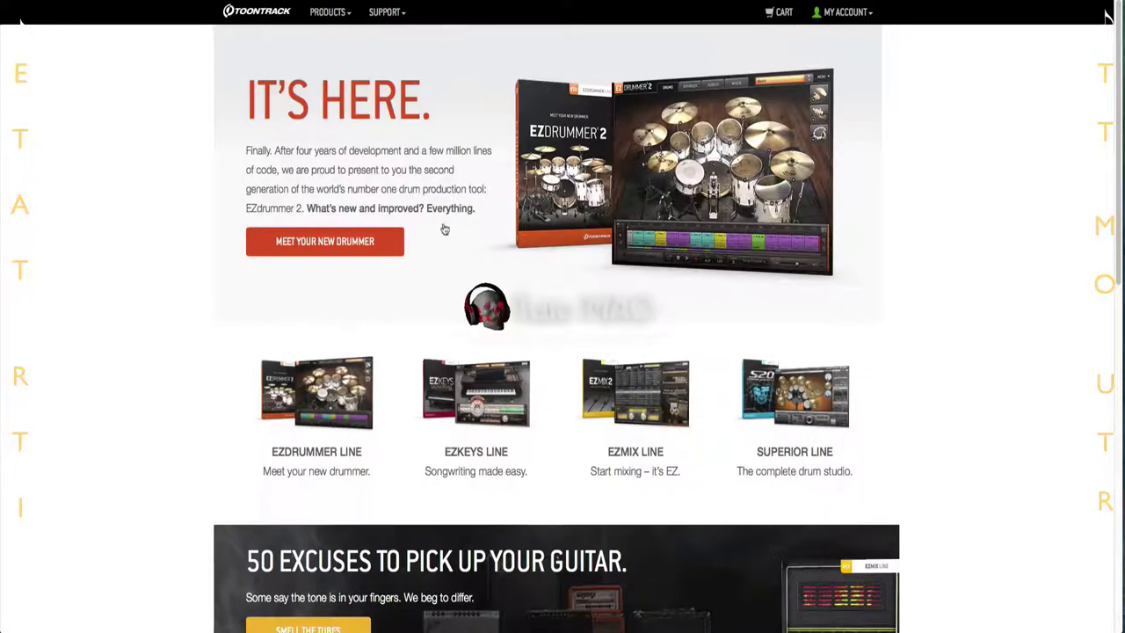
click(352, 241)
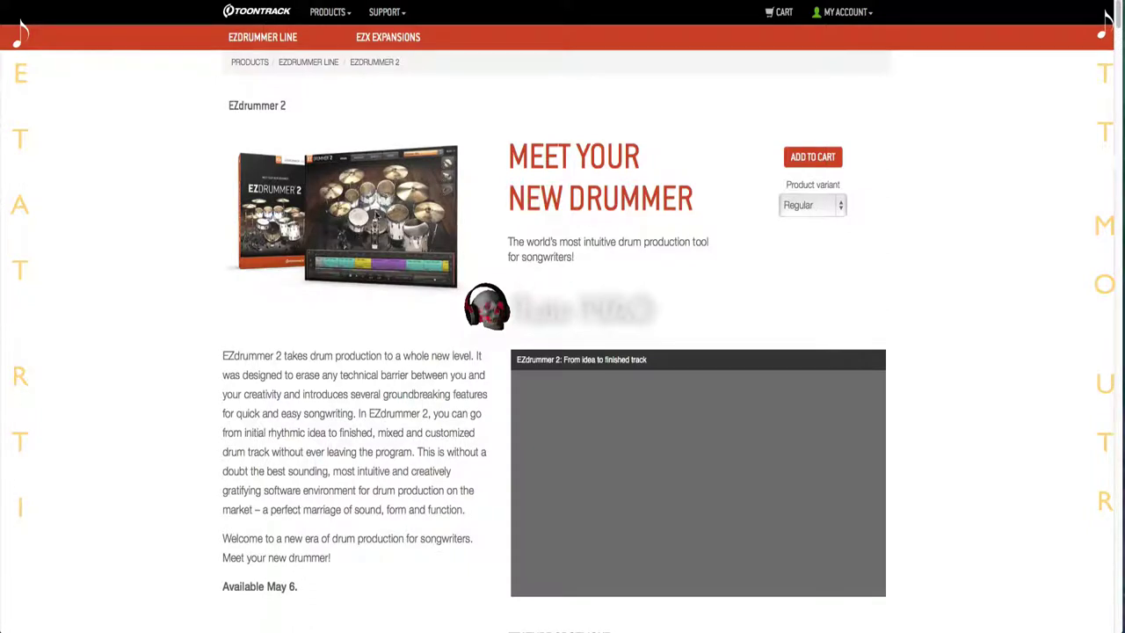
click(394, 38)
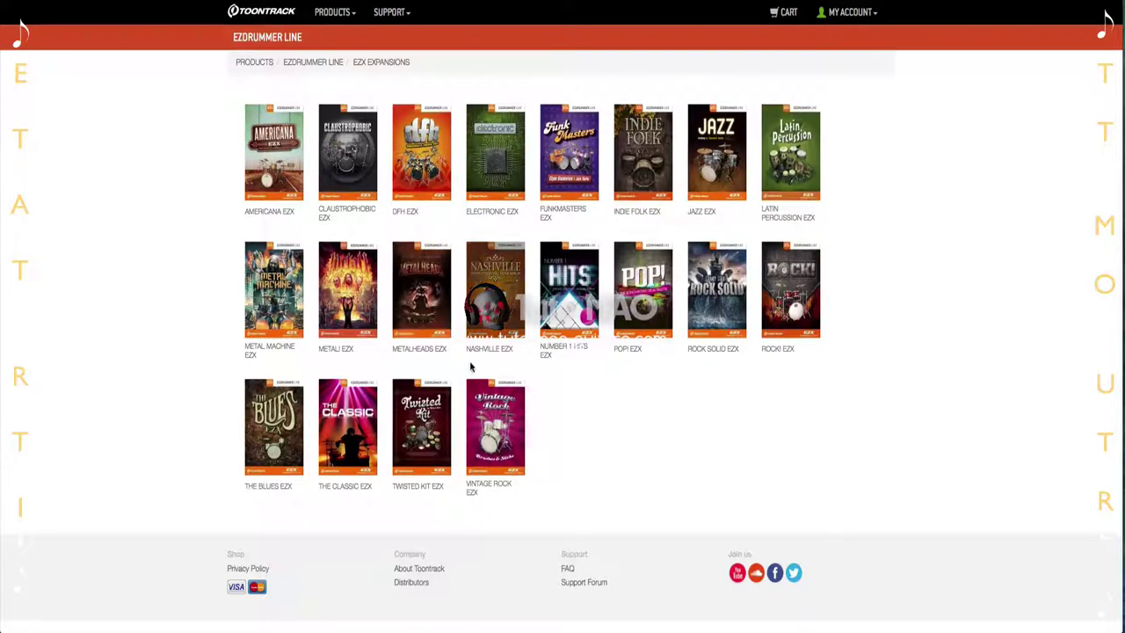
Switch back to EZdrummer 2 and load the Basic preset of the Jazz drum kit
click(444, 622)
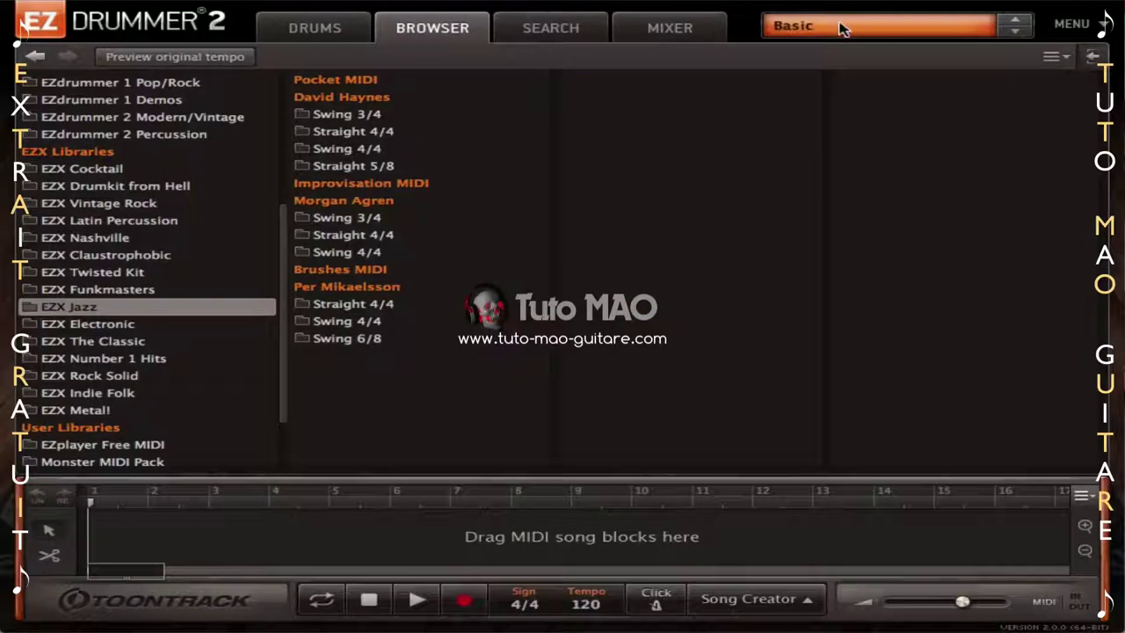
click(665, 58)
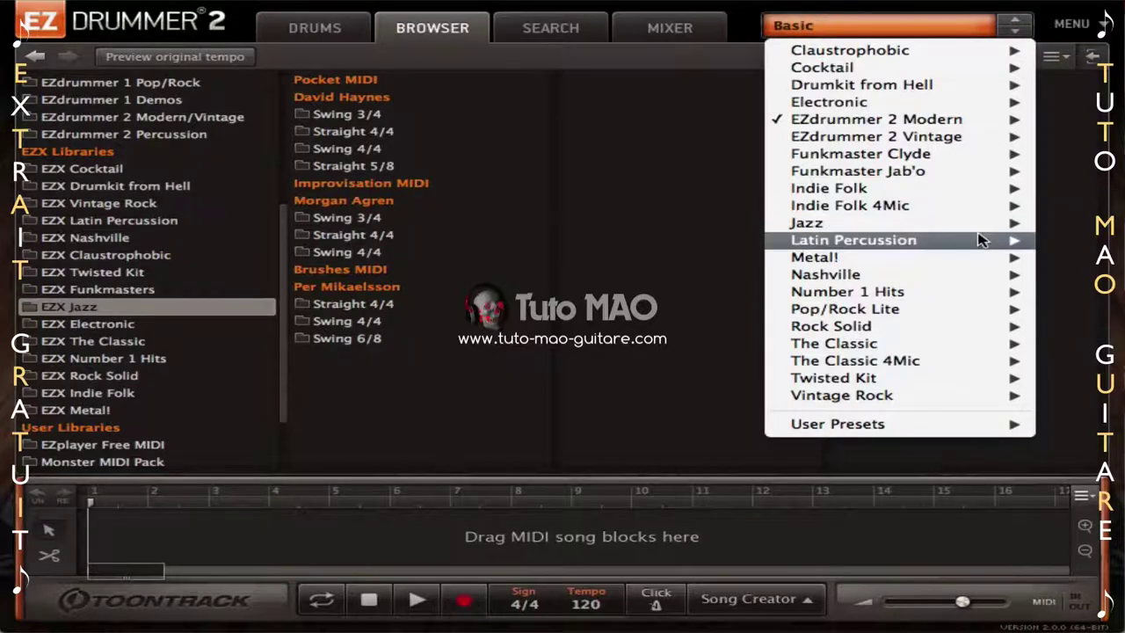
click(1053, 223)
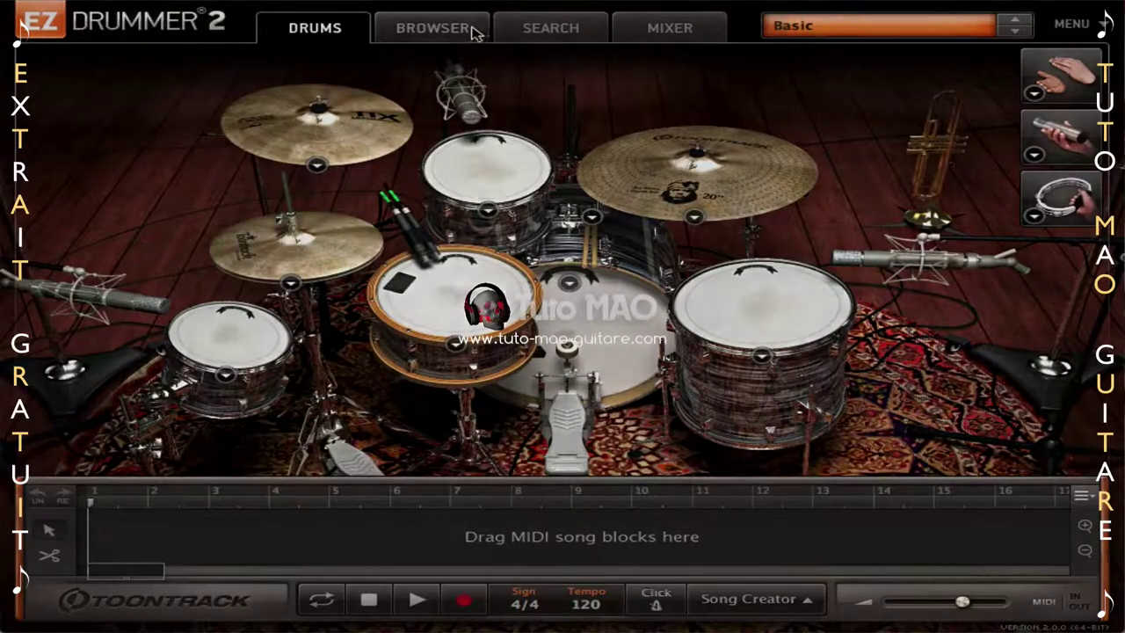
Return to the MIDI browser and step back and forward through the previously visited groove folders
click(475, 29)
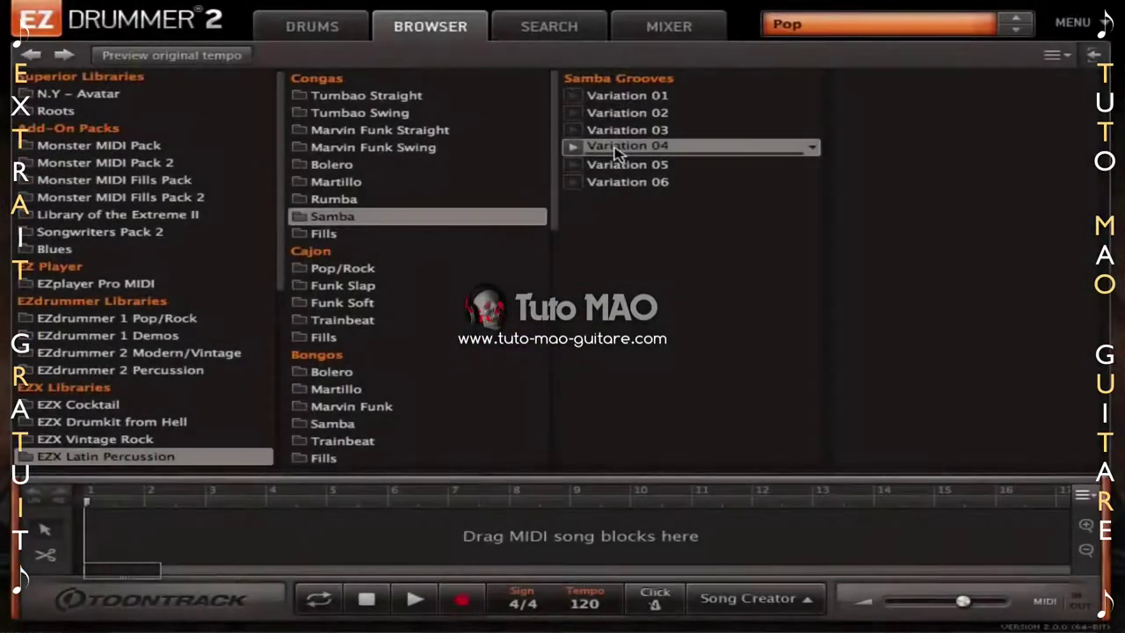
click(32, 55)
click(32, 55)
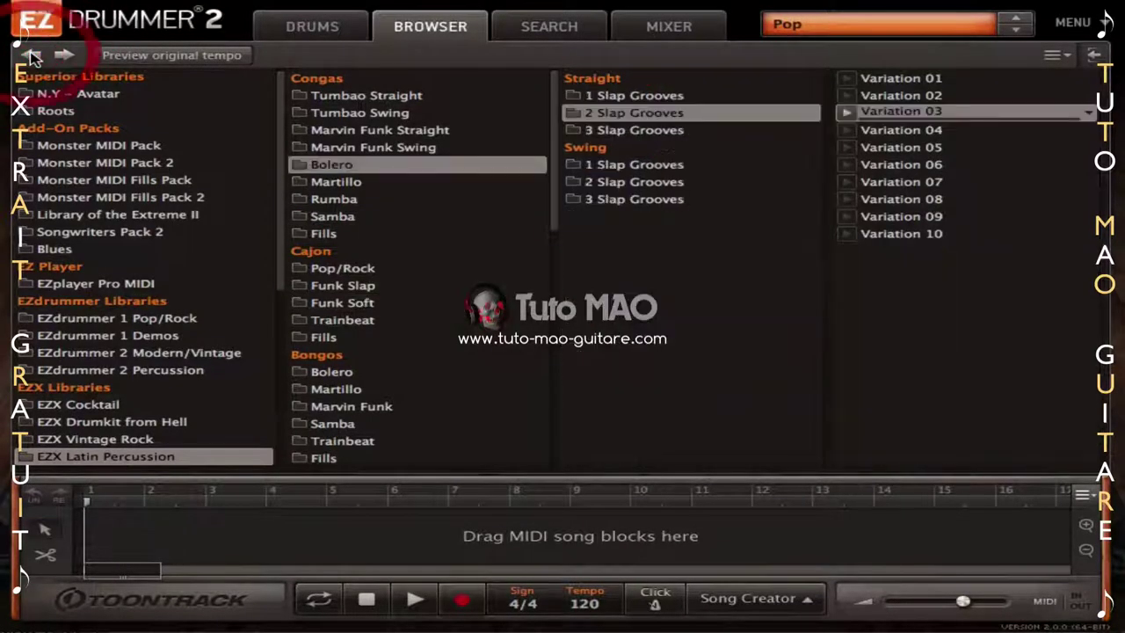
click(66, 57)
click(66, 56)
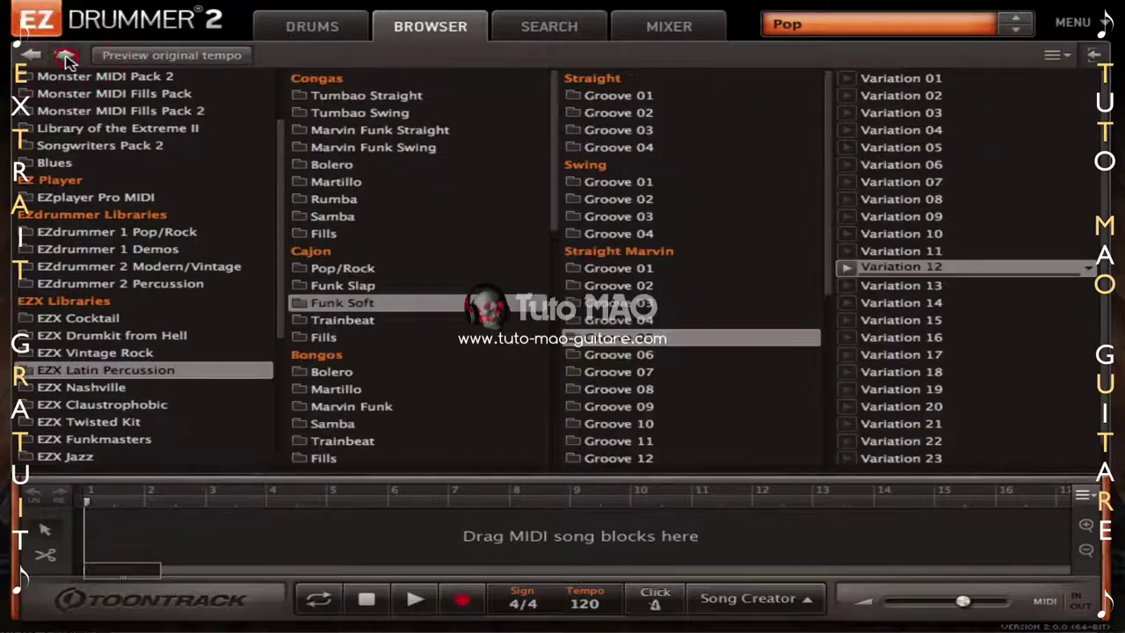
click(66, 56)
click(66, 56)
click(66, 57)
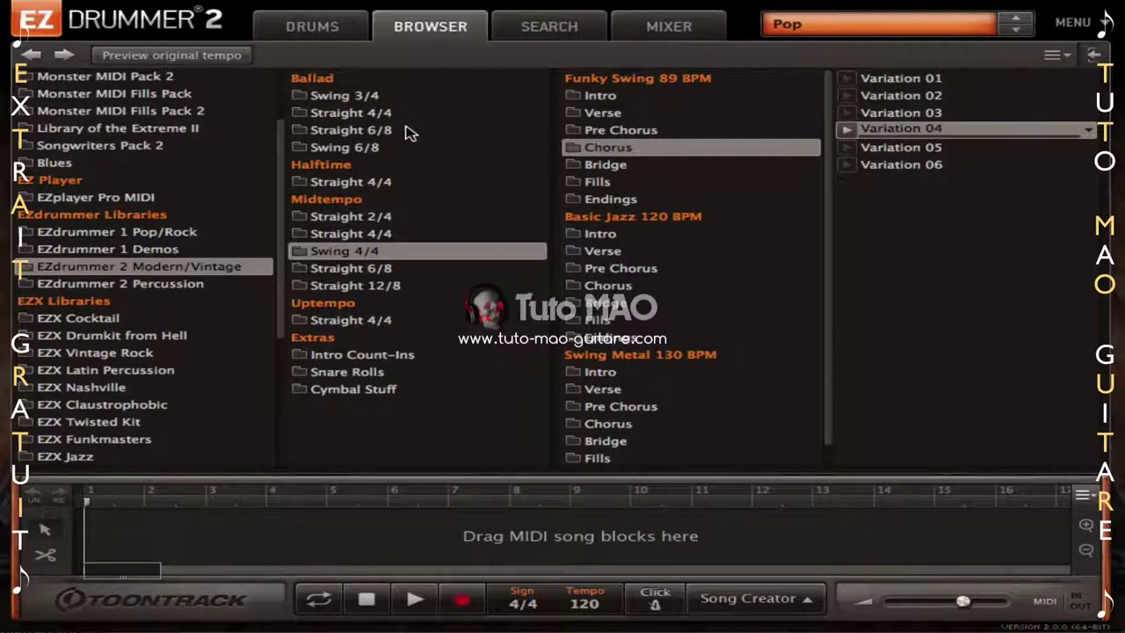
Open the Ballad Straight 4/4 folder and preview Variation 01 of the Slow Rock 75 BPM Verse
click(352, 113)
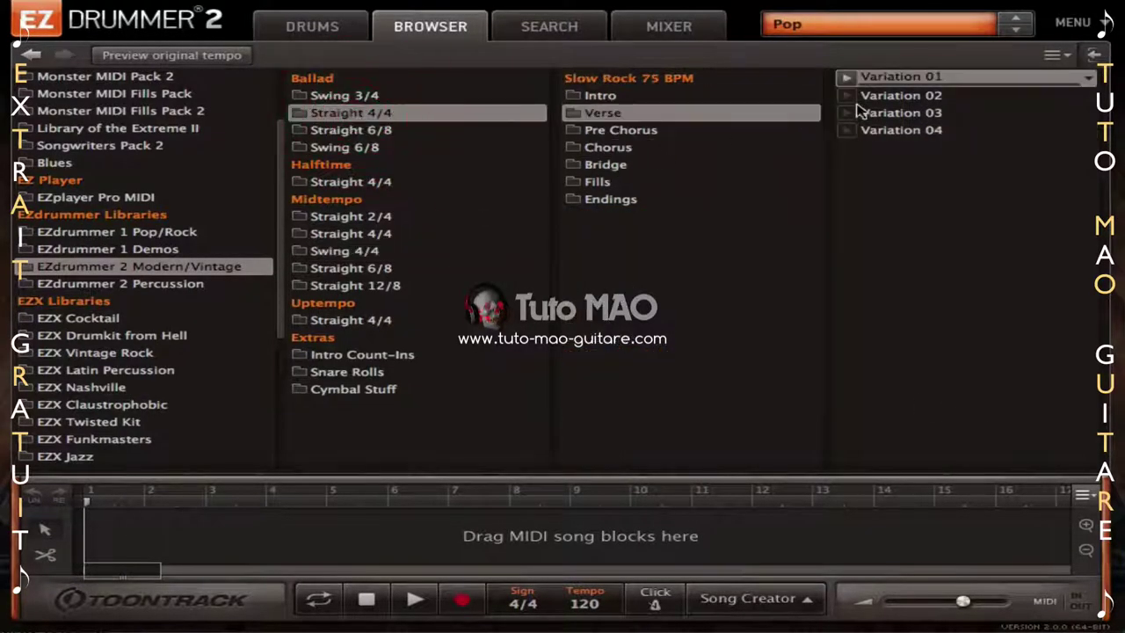
click(847, 79)
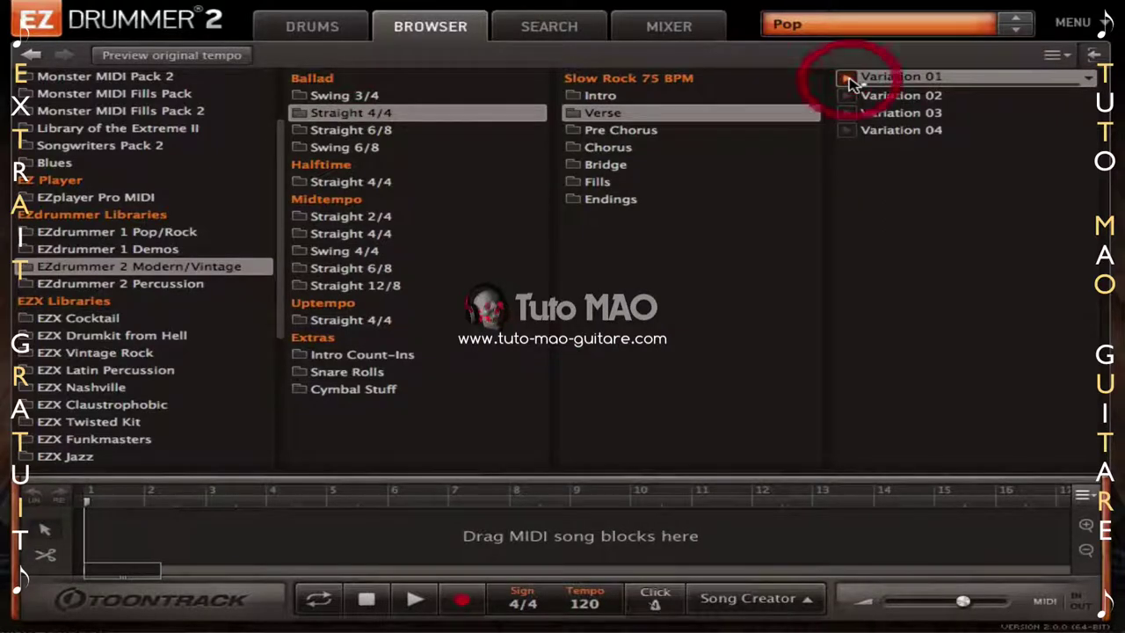
click(848, 79)
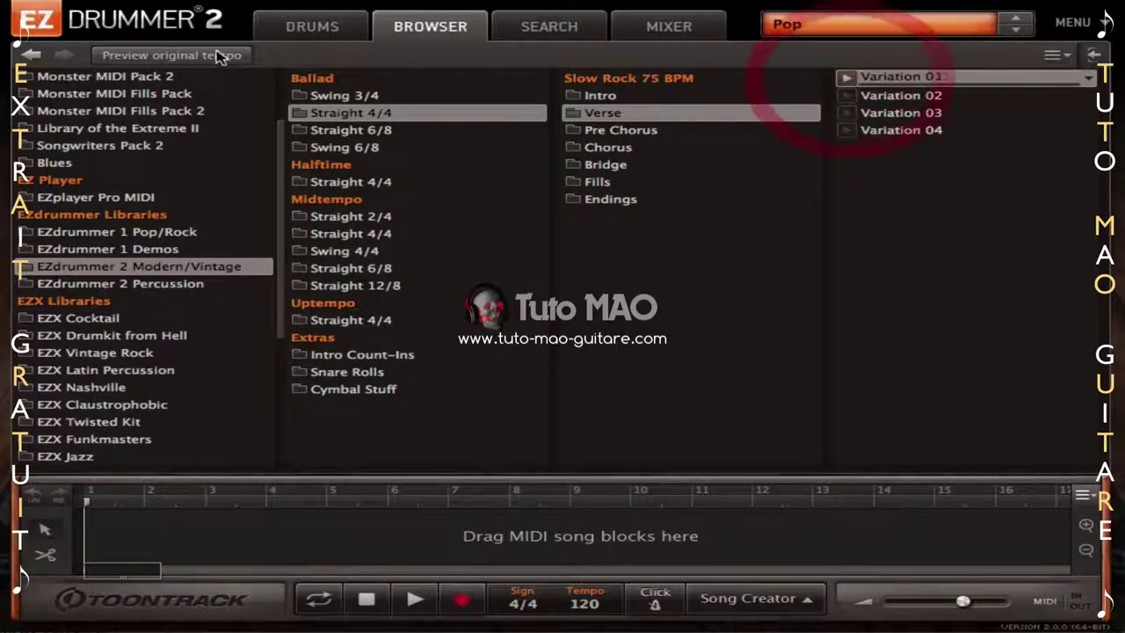
Preview Variation 01 with Preview original tempo switched on and off, and stop playback
click(148, 56)
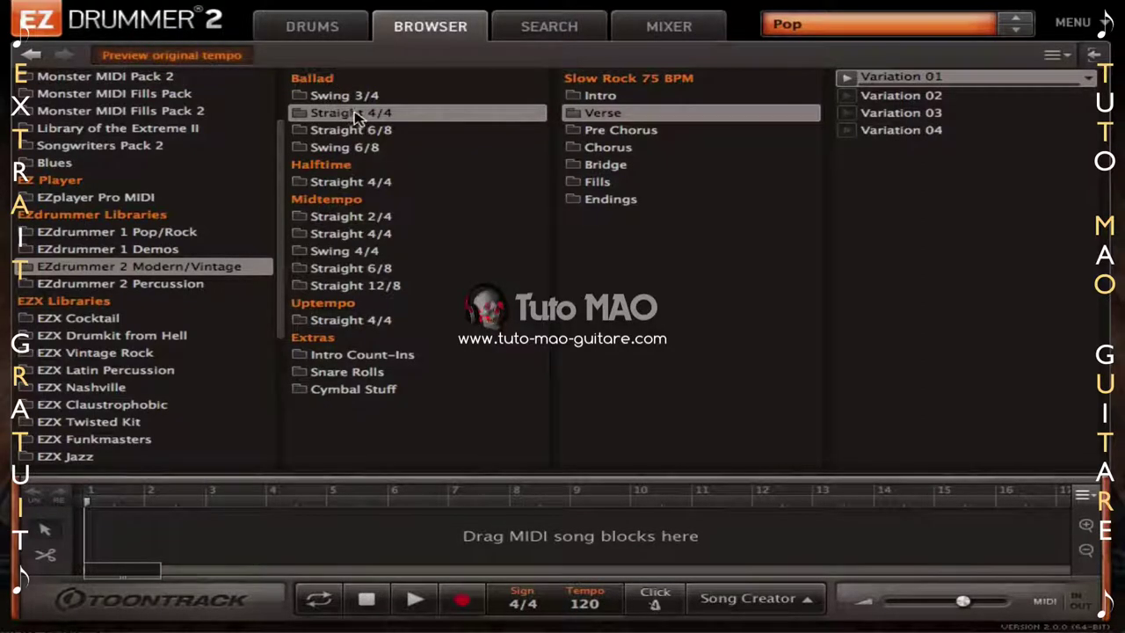
click(848, 79)
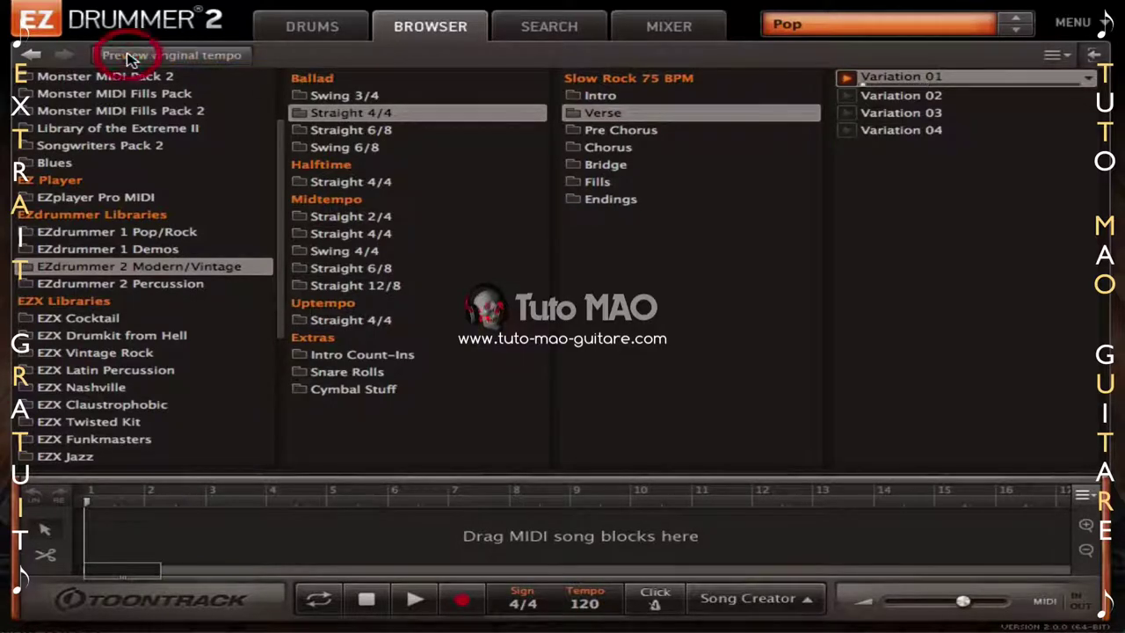
click(845, 79)
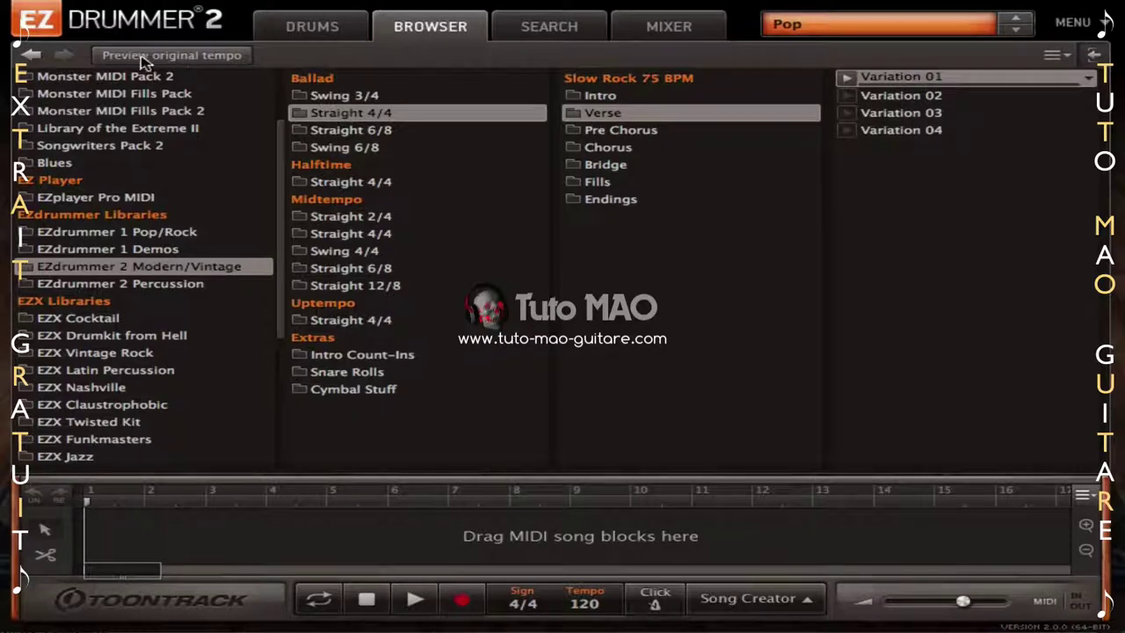
Set the song tempo to 180 BPM
click(590, 604)
drag(591, 604, 635, 626)
click(584, 605)
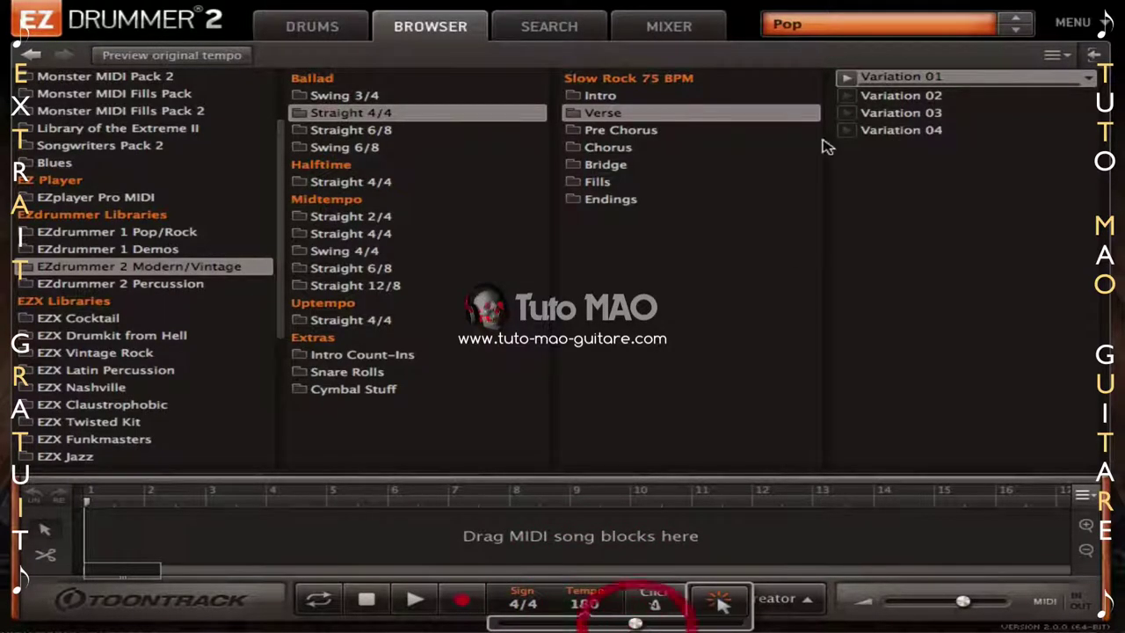
Preview Variation 01 at the 180 BPM song tempo, and again with Preview original tempo switched on
click(848, 81)
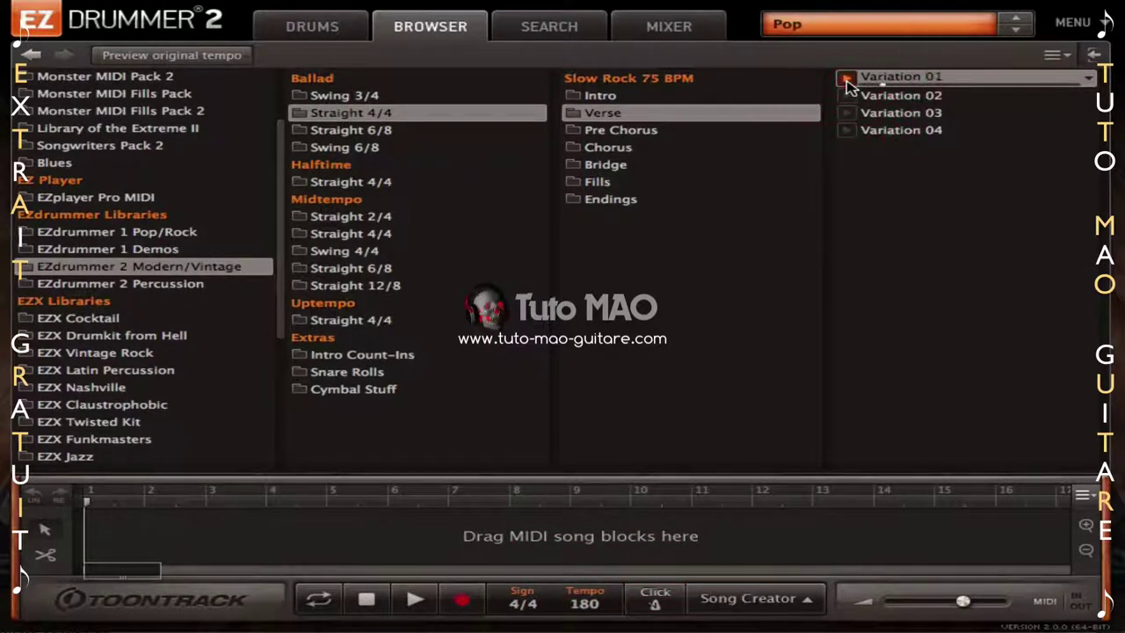
click(847, 81)
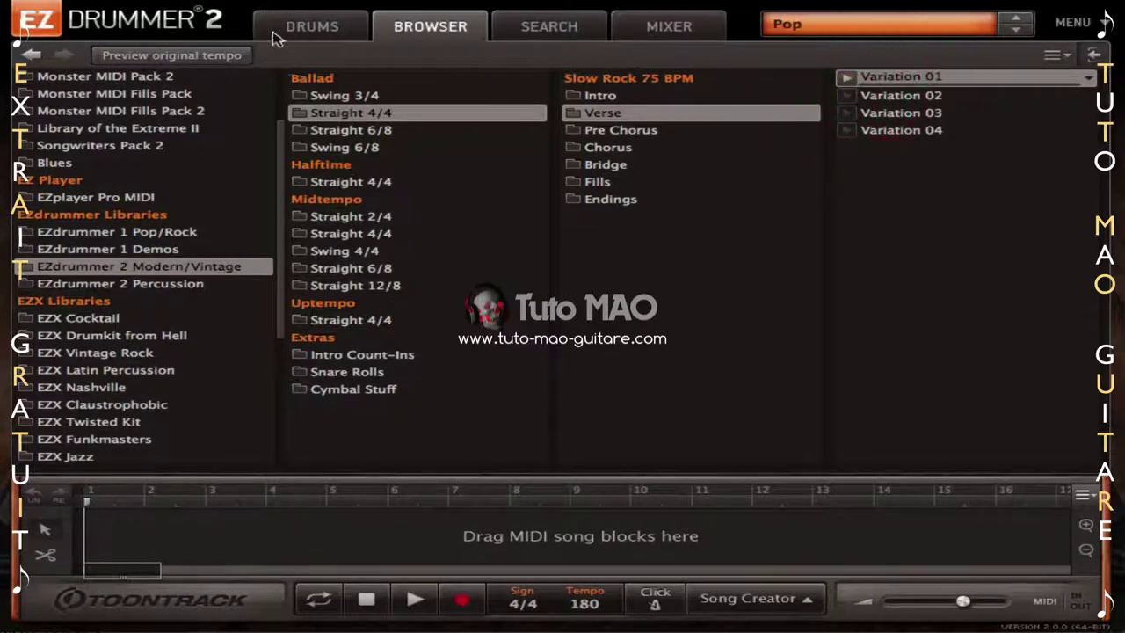
click(239, 57)
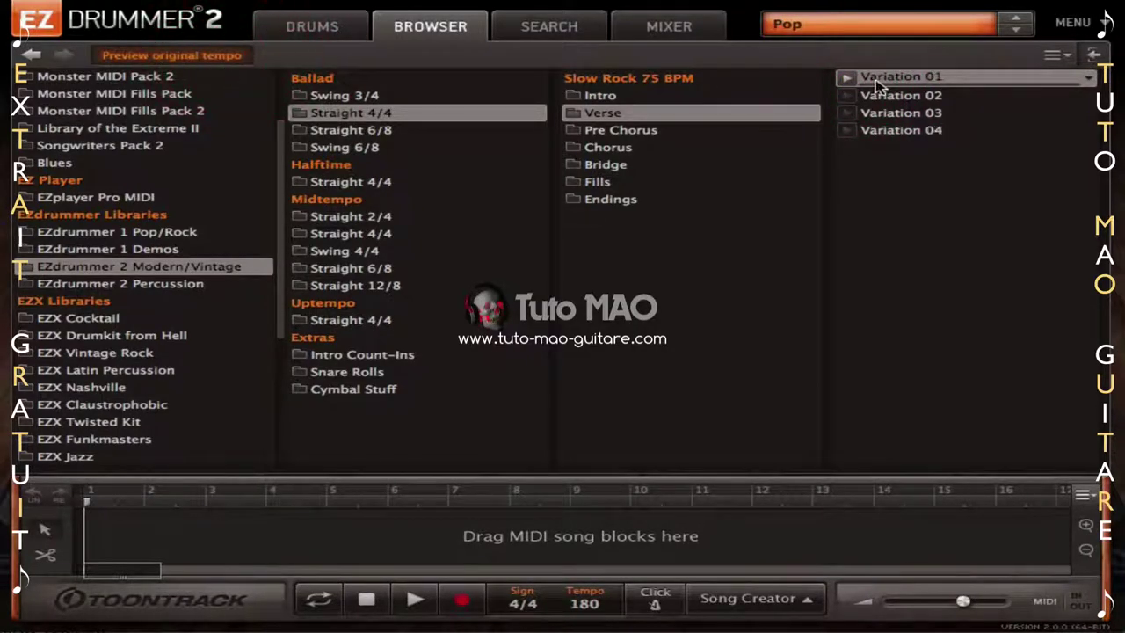
click(849, 78)
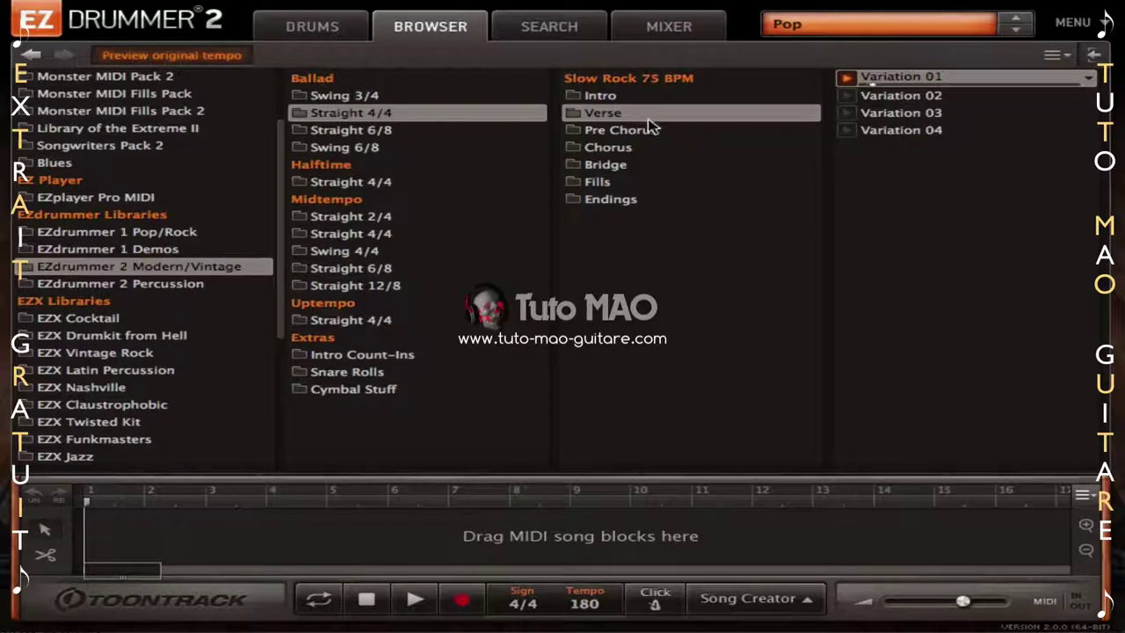
Set the song tempo to 93 BPM while previewing Variation 04 of the Midtempo Swing 4/4 Funky Swing Chorus, and open that groove's options
click(373, 250)
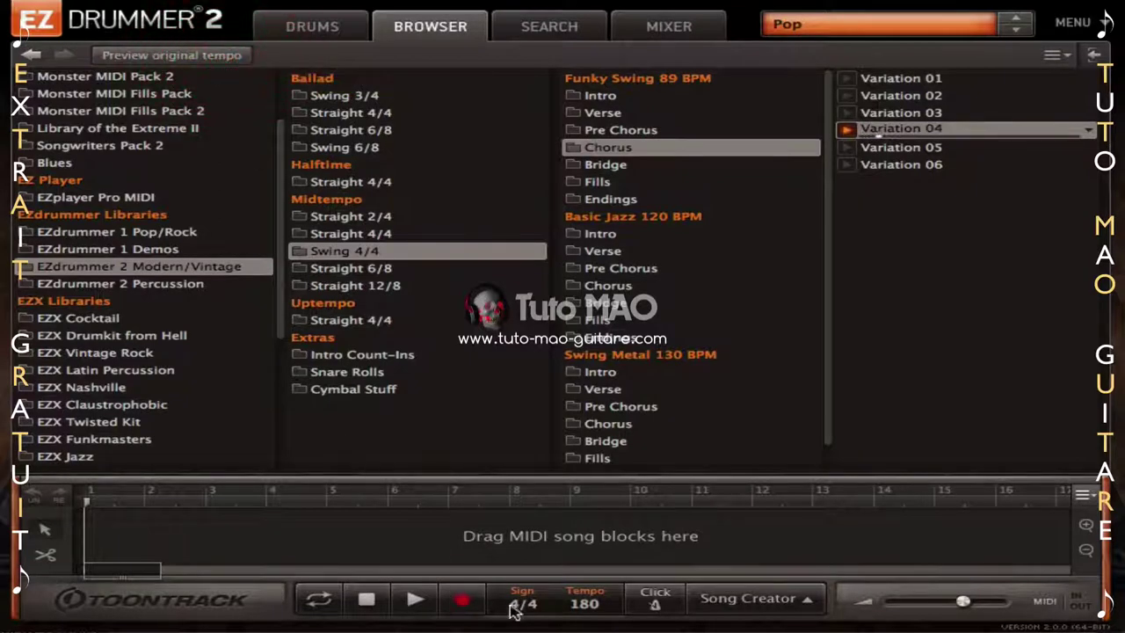
mouse_move(592, 618)
mouse_down()
mouse_move(561, 620)
mouse_move(571, 621)
mouse_up()
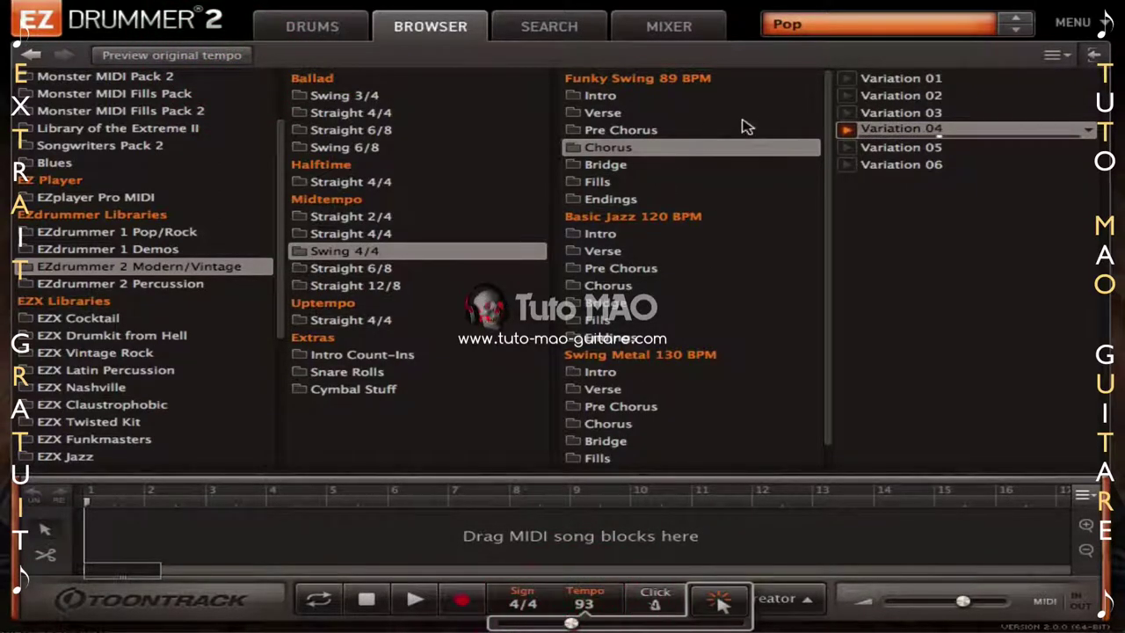
click(846, 132)
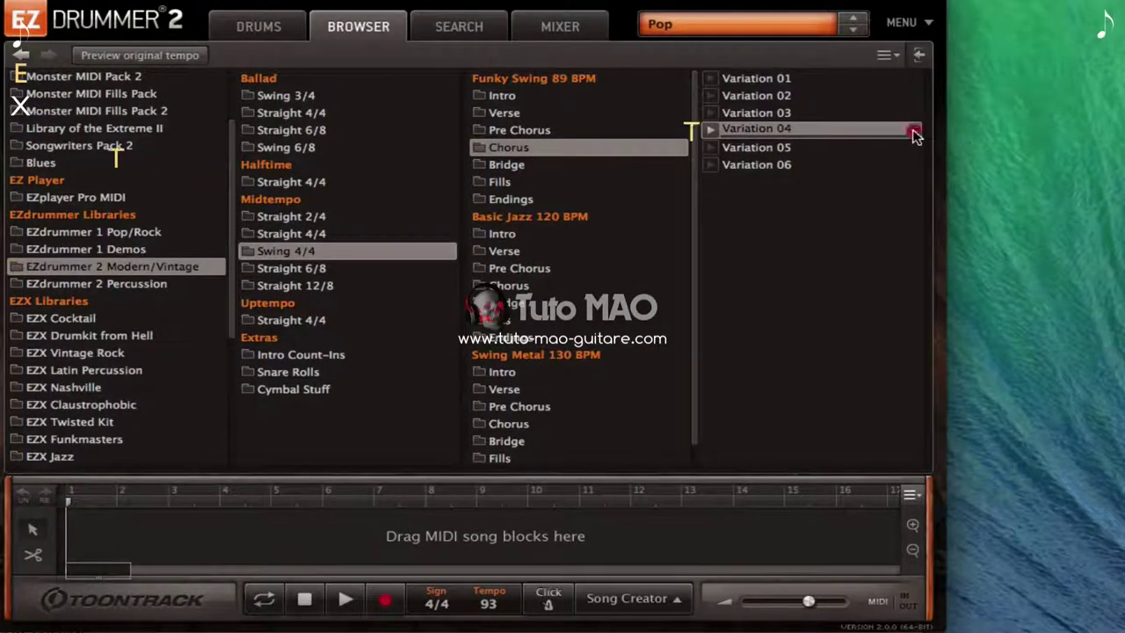
click(914, 131)
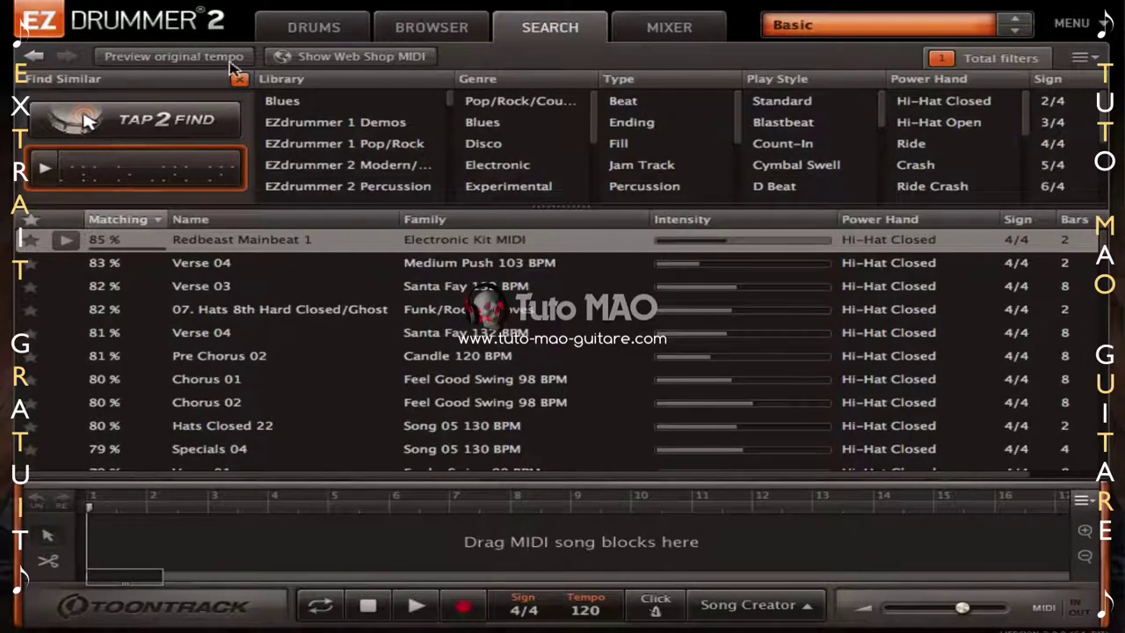
Clear the current Find Similar pattern from the search and open Tap 2 Find
click(239, 80)
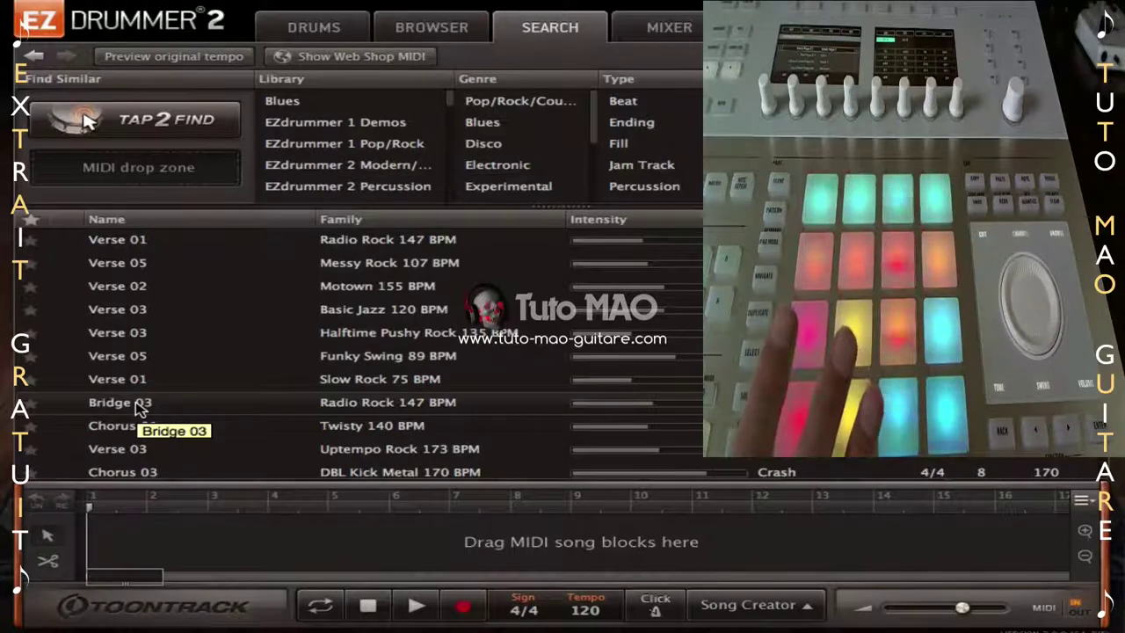
click(134, 122)
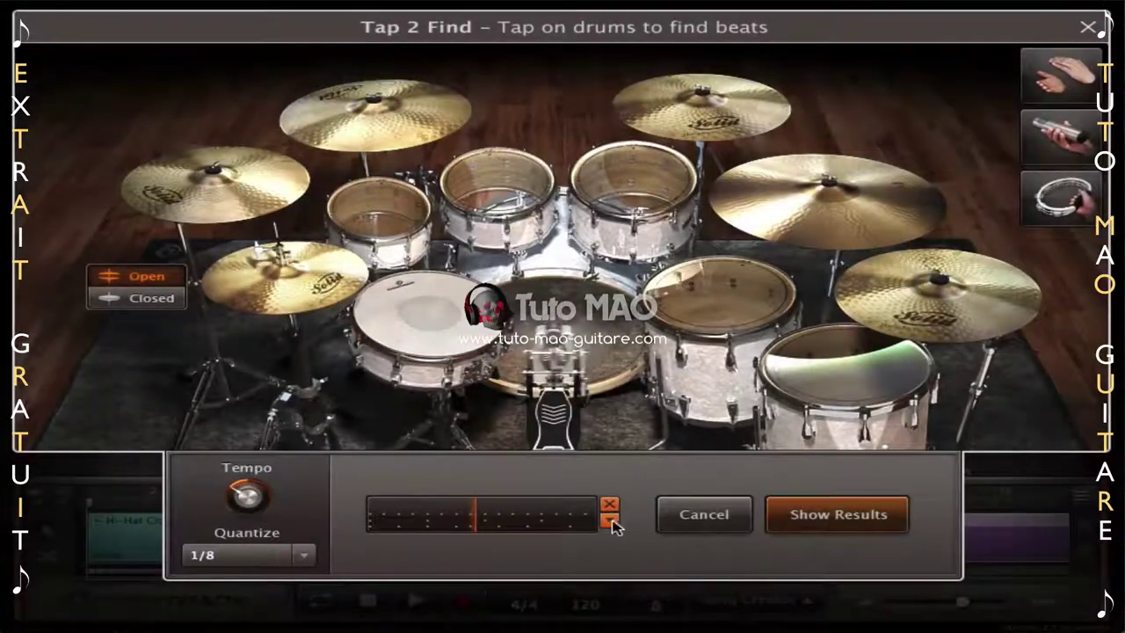
Clear the Hi-Hat Closed notes from the tapped pattern and show the matching grooves
click(610, 521)
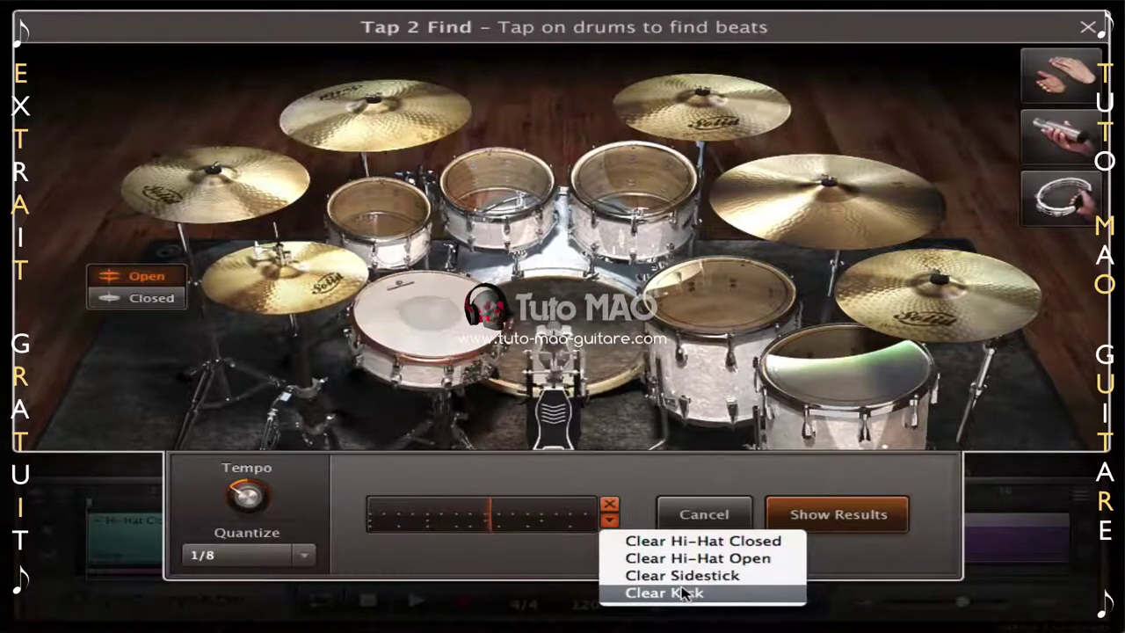
click(689, 542)
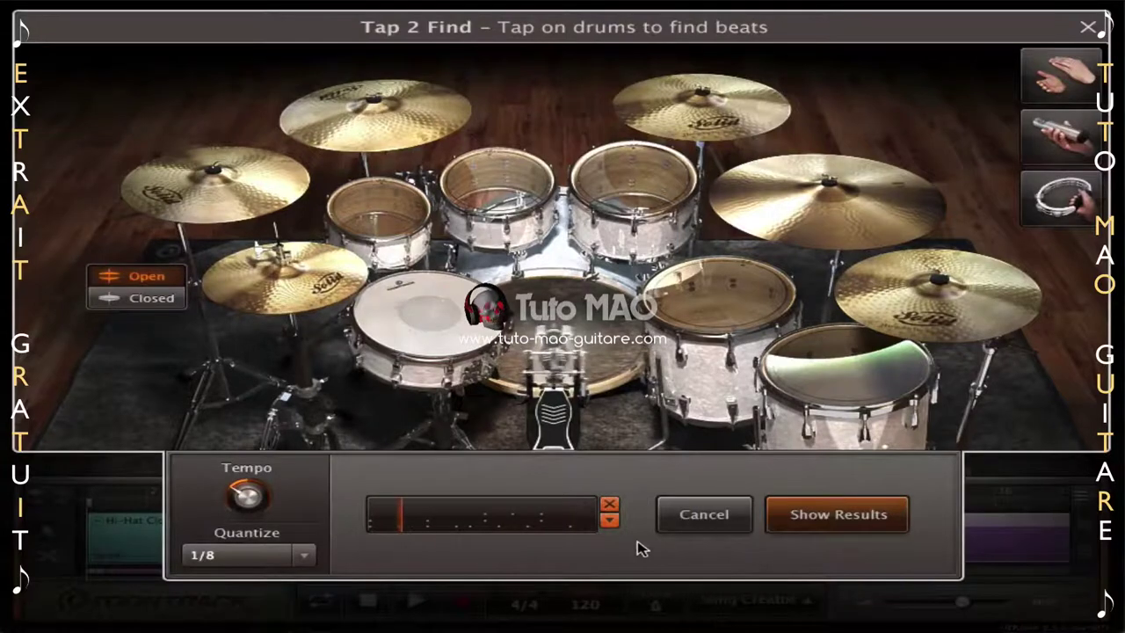
click(829, 519)
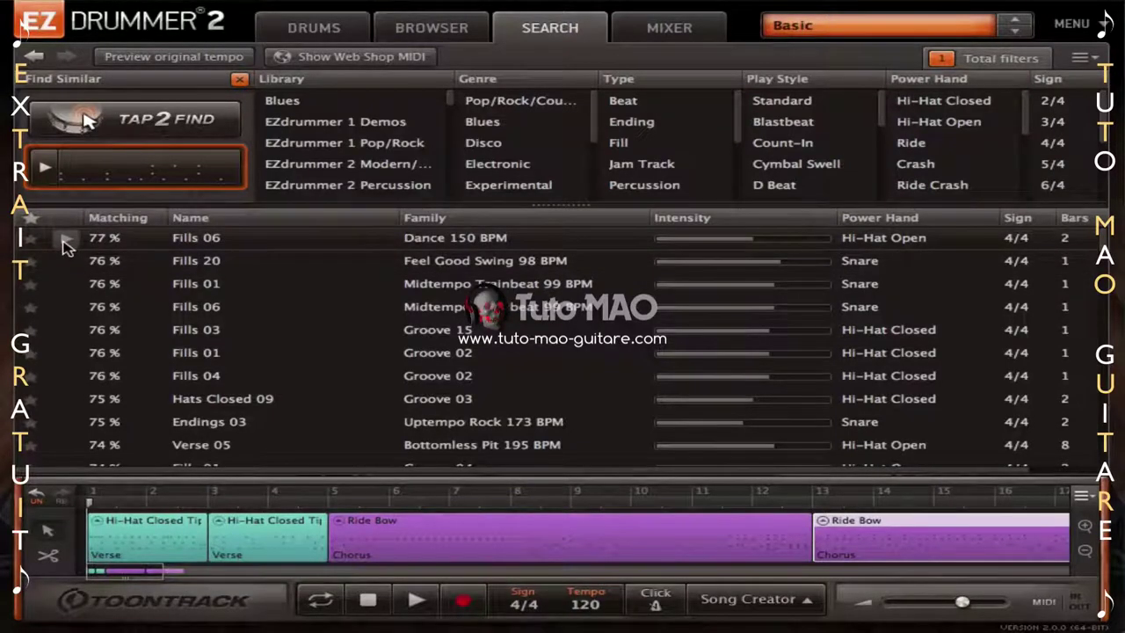
Preview Fills 06 from Dance 150 BPM, Hats Closed 09 from Groove 03, and the tapped search pattern
click(65, 240)
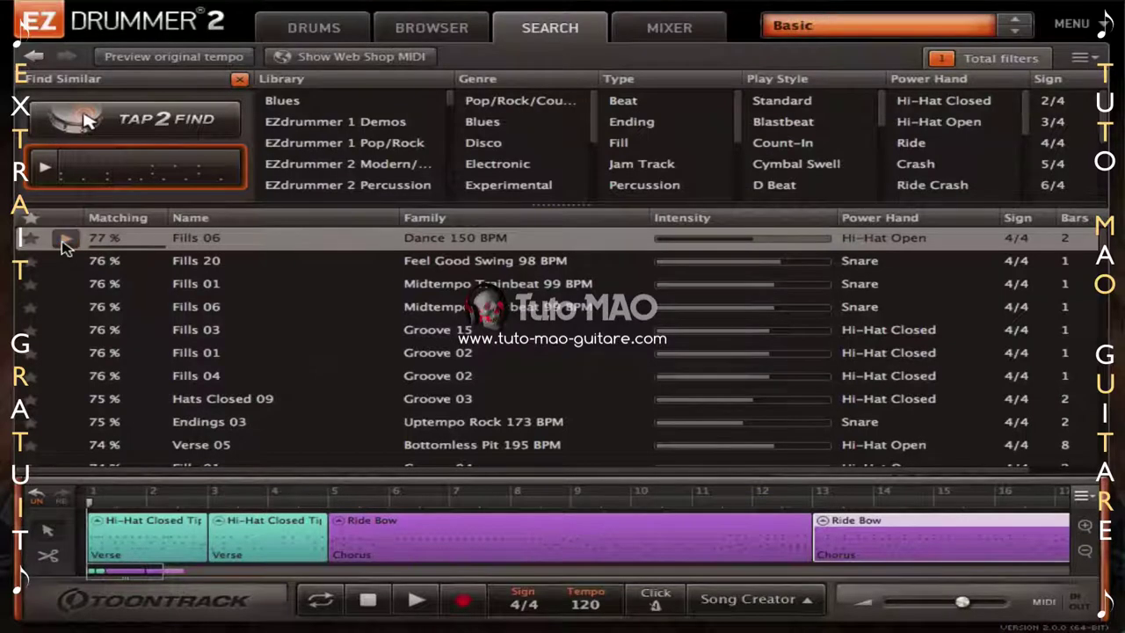
click(63, 400)
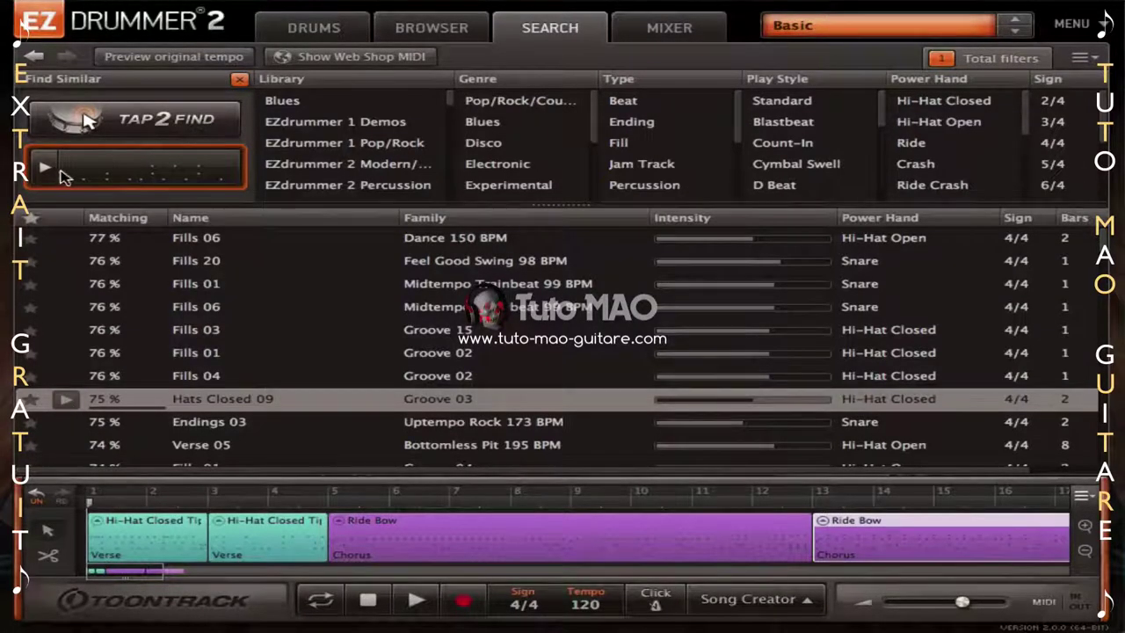
click(41, 171)
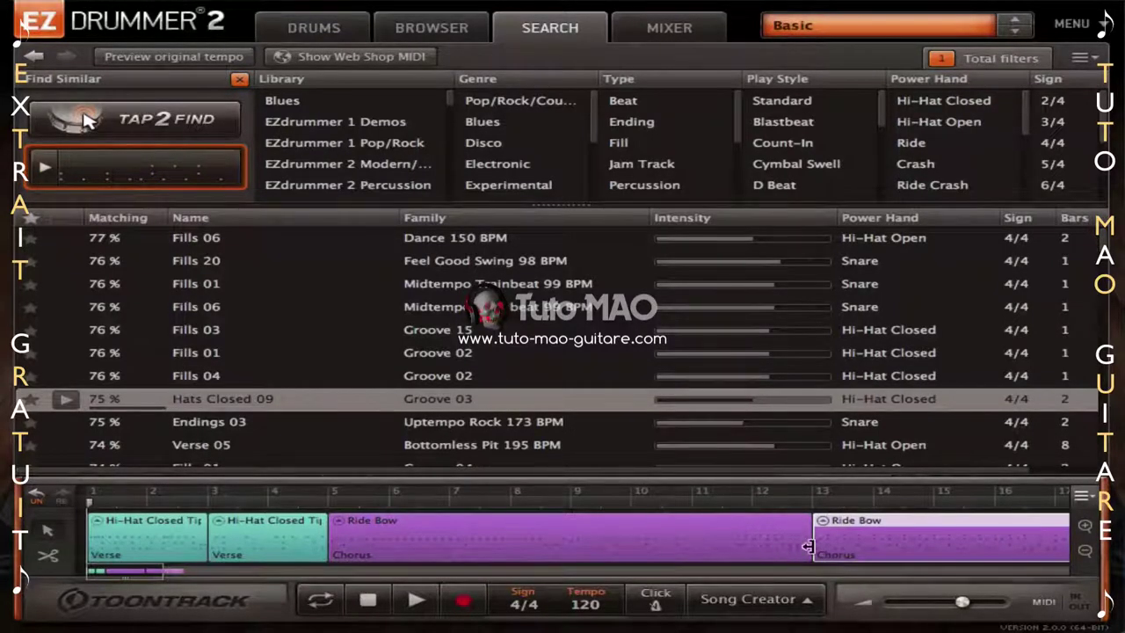
Add the tapped search pattern to the song track after the last Ride Bow chorus block
click(1084, 551)
click(1085, 551)
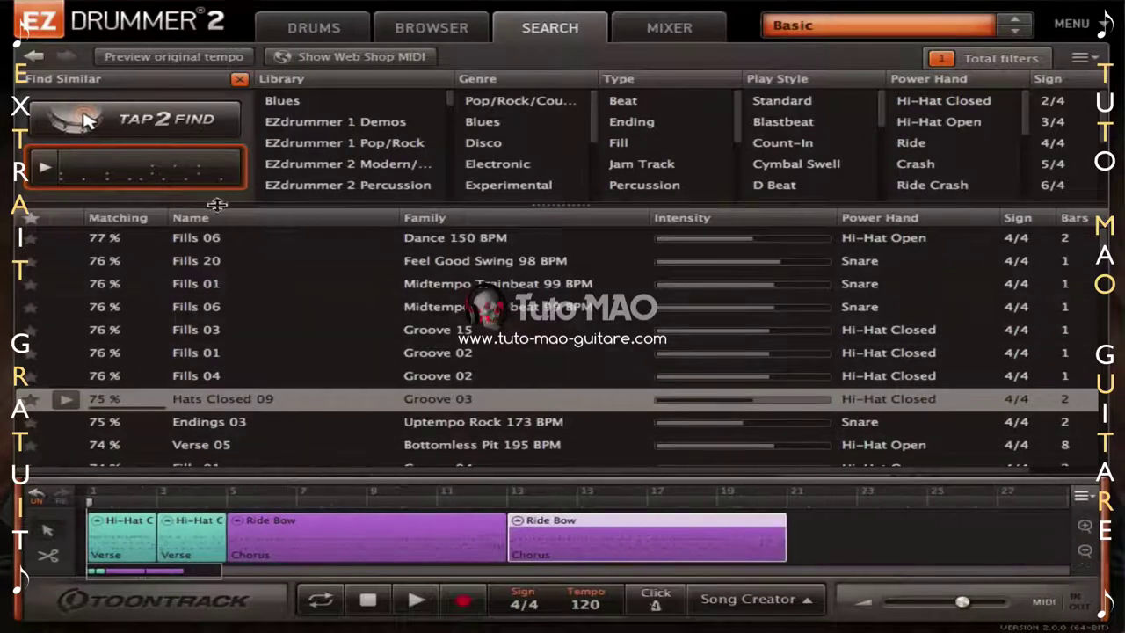
drag(113, 165, 808, 536)
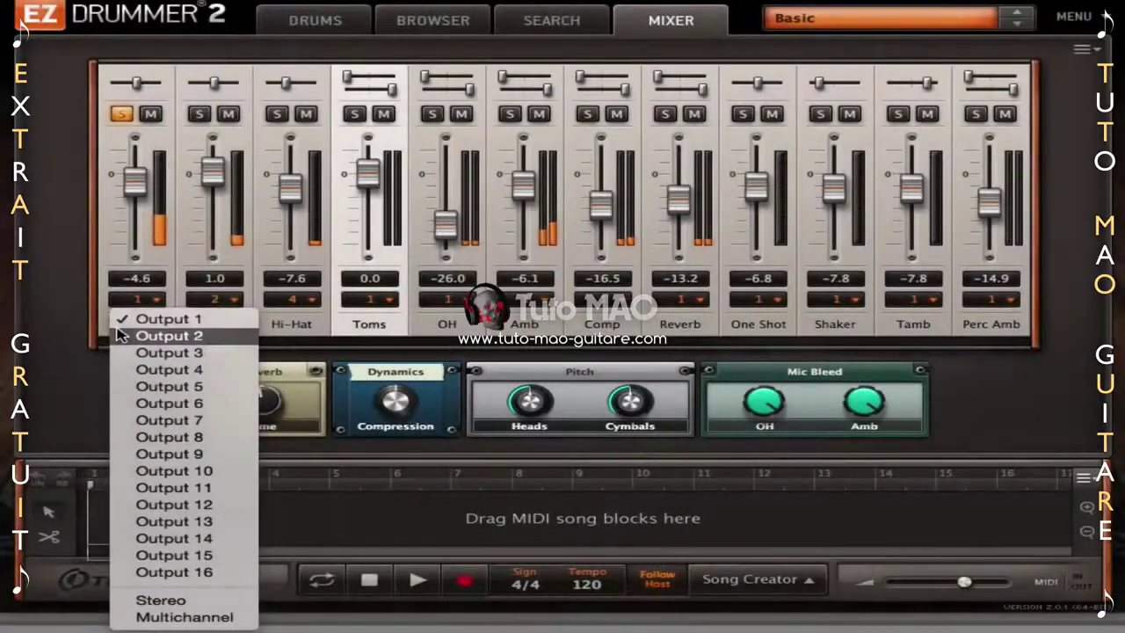
Switch the mixer's output routing to Stereo, to Multichannel, and back to Stereo
click(167, 598)
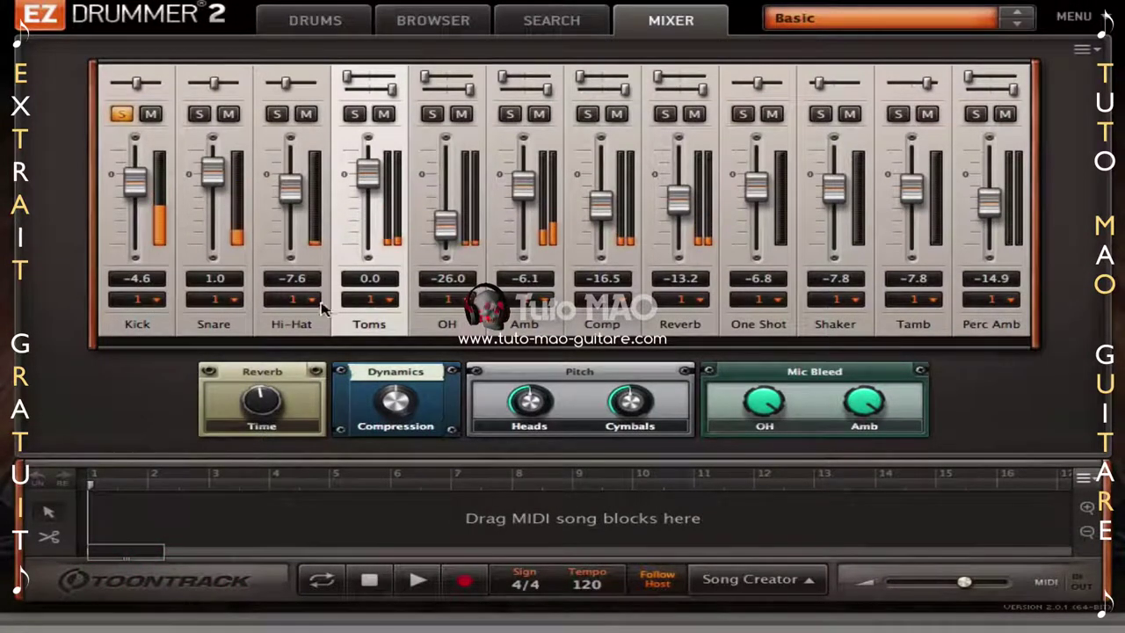
click(156, 300)
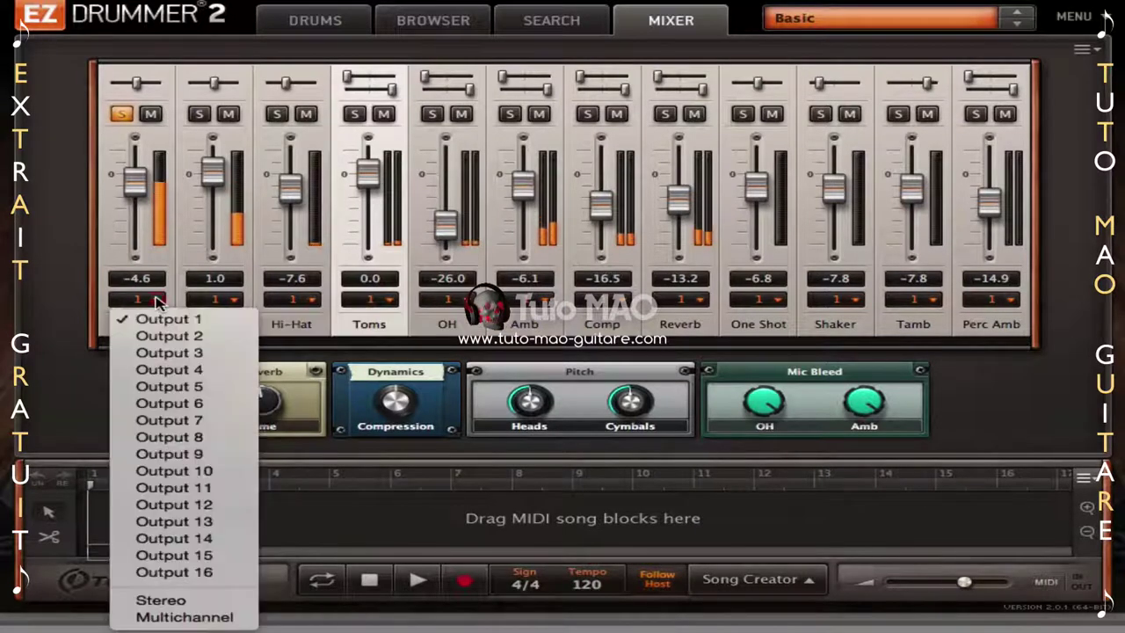
click(175, 618)
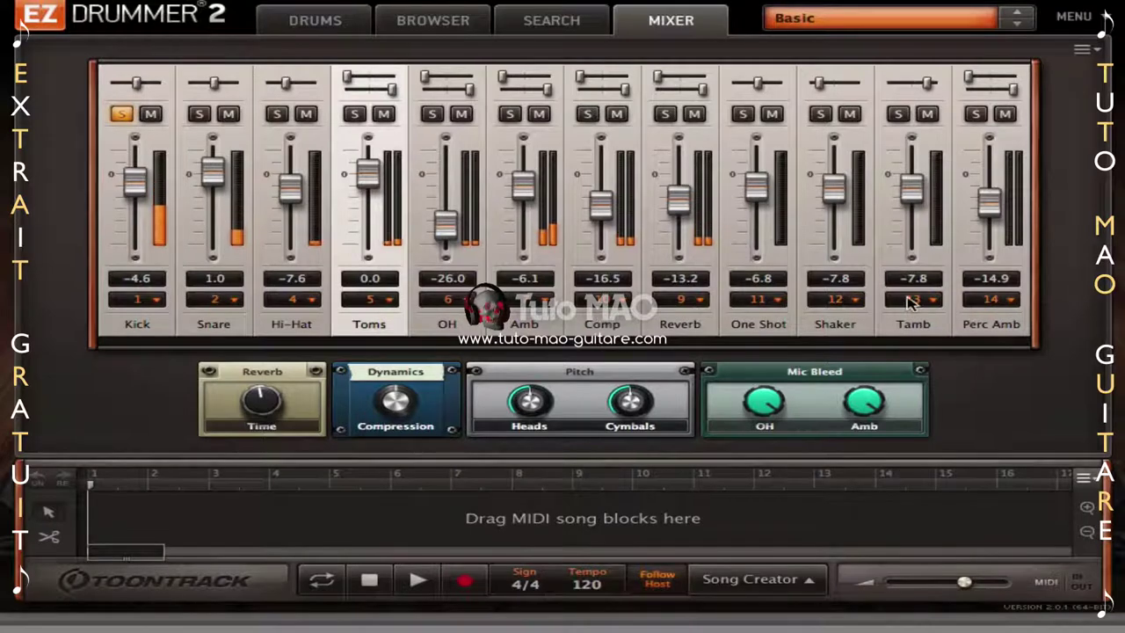
click(129, 299)
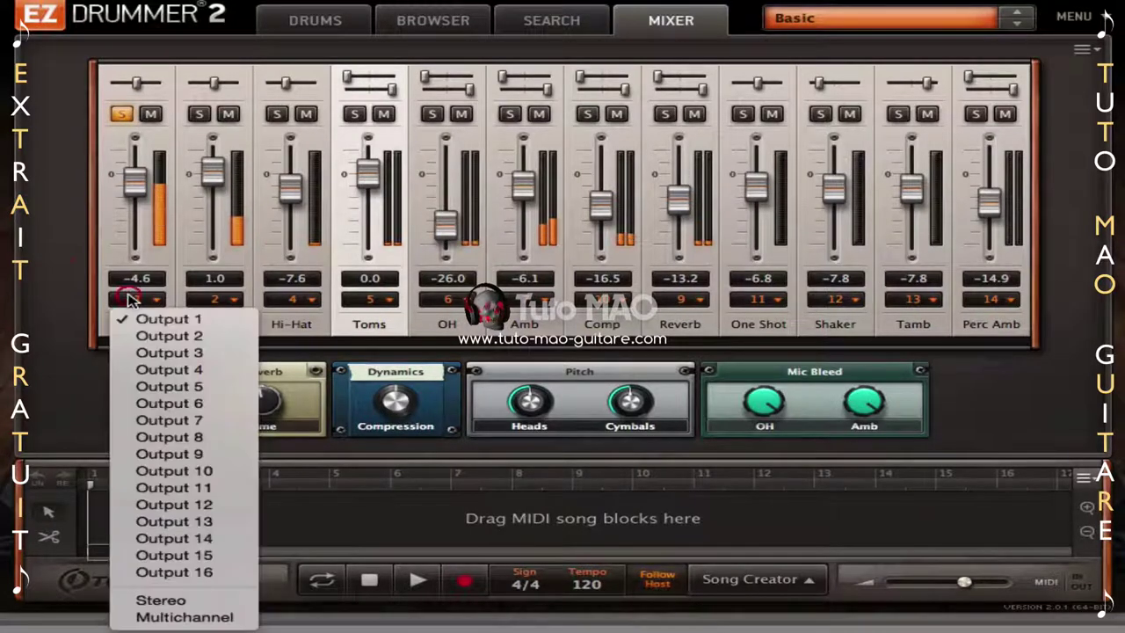
click(207, 599)
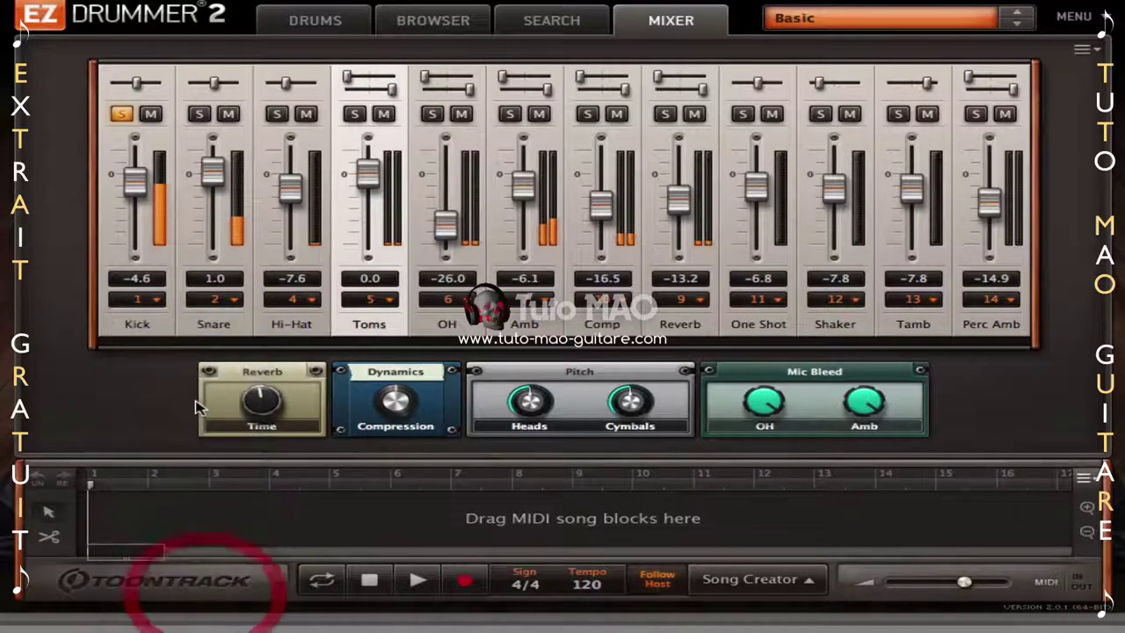
Toggle the selection of the Kick mixer channel, leaving it selected
click(161, 336)
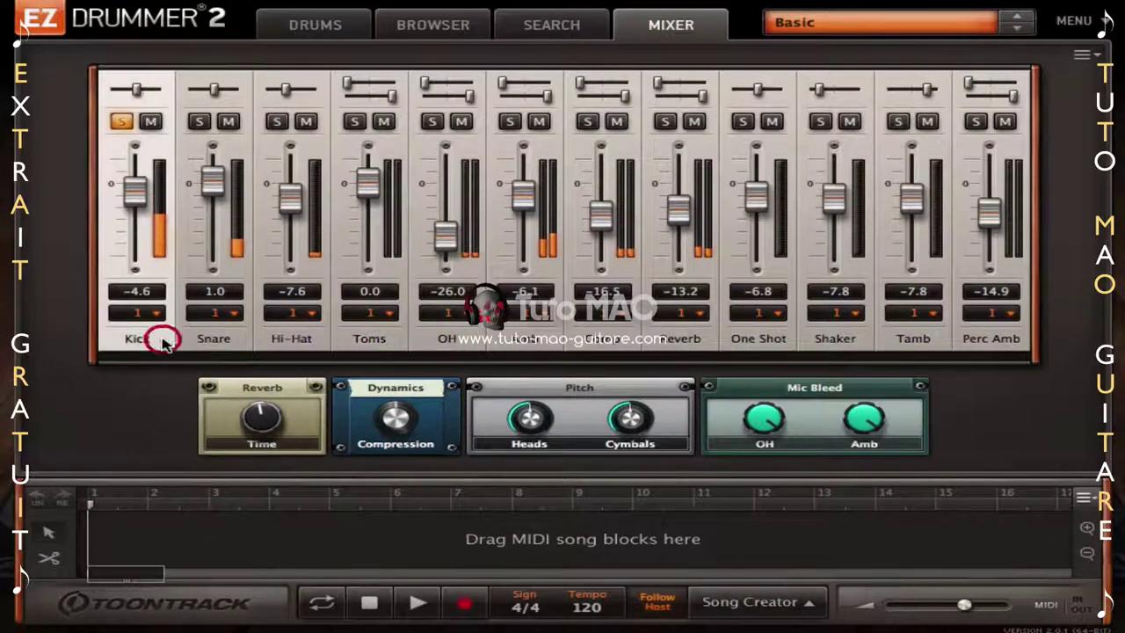
click(143, 339)
click(138, 343)
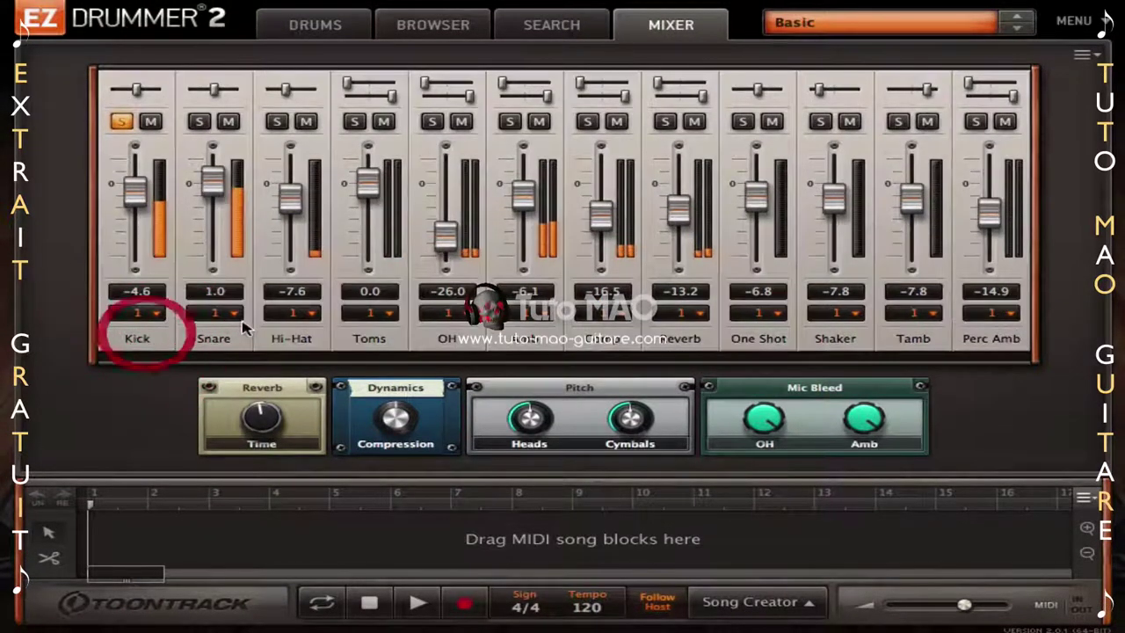
click(143, 341)
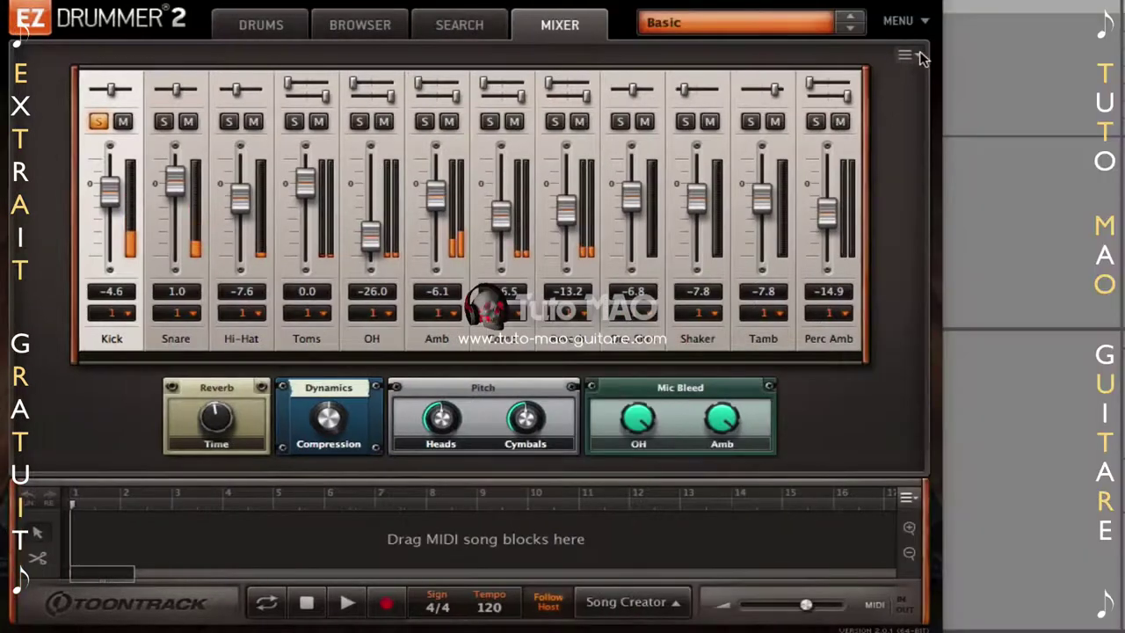
Set the mixer panning to Audience Perspective and take the Kick channel out of solo
click(918, 54)
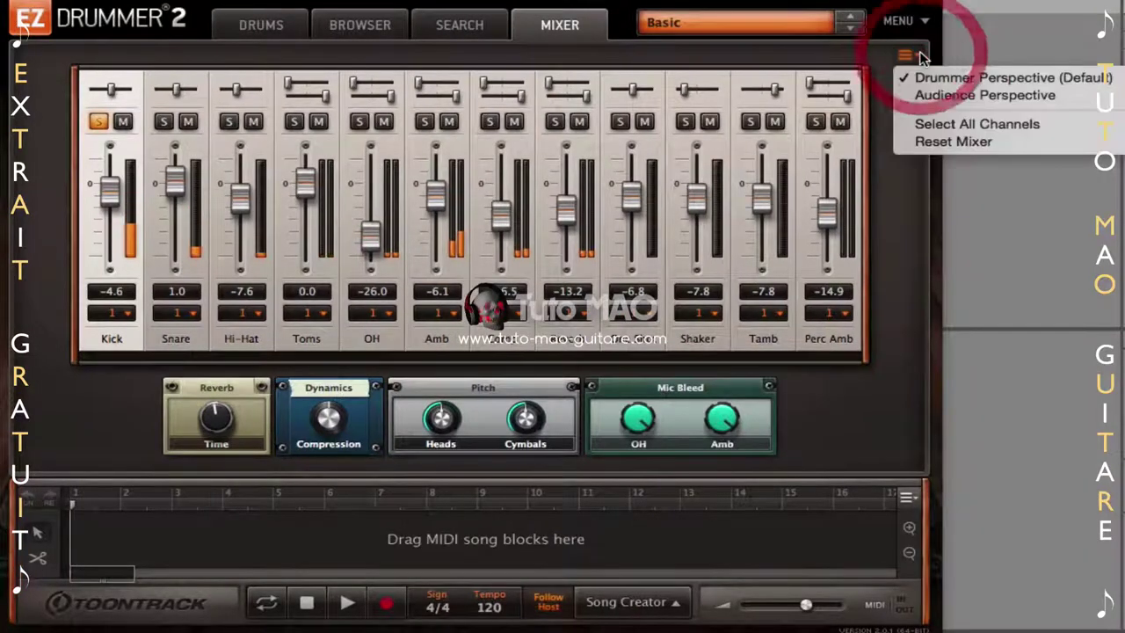
click(936, 97)
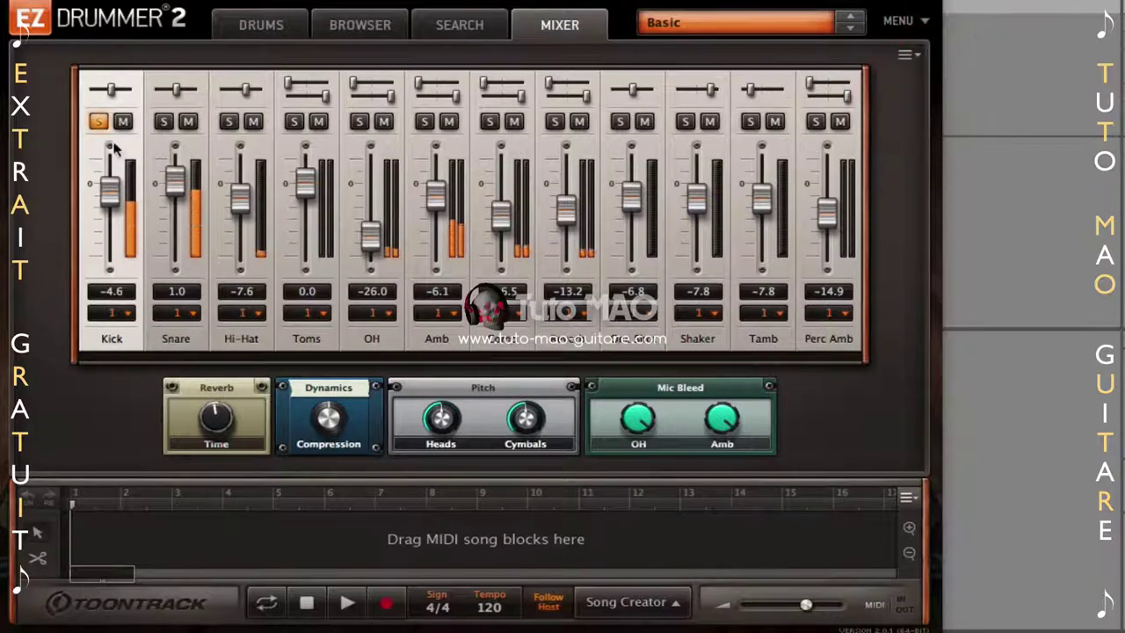
click(99, 121)
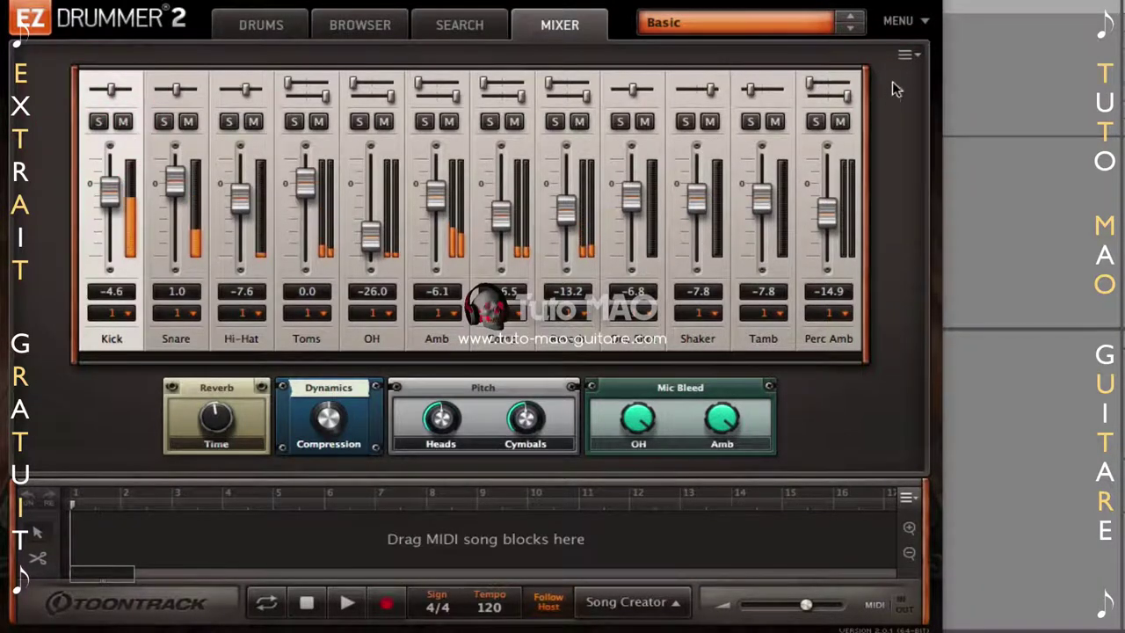
Switch the mixer to Drummer Perspective (Default) and back to Audience Perspective
click(909, 56)
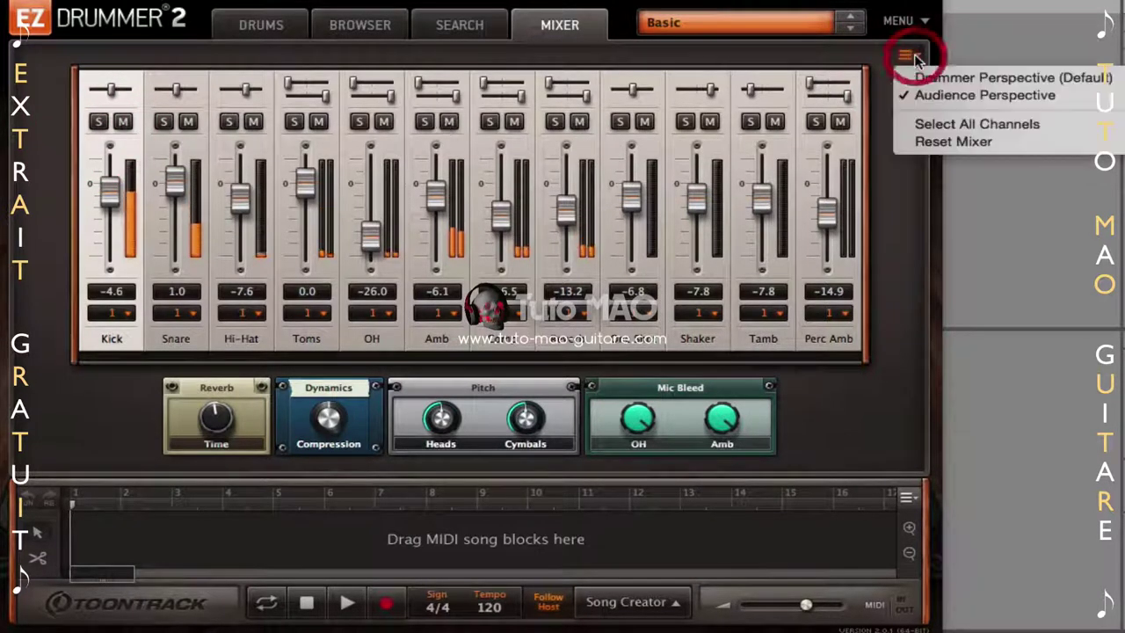
click(930, 78)
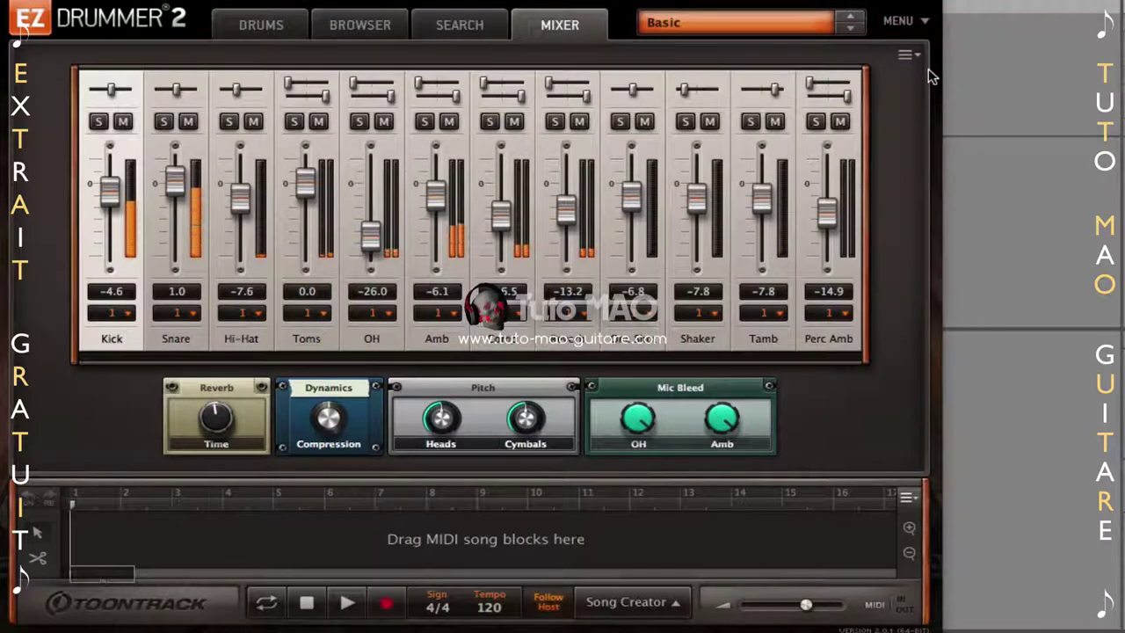
click(910, 56)
click(942, 95)
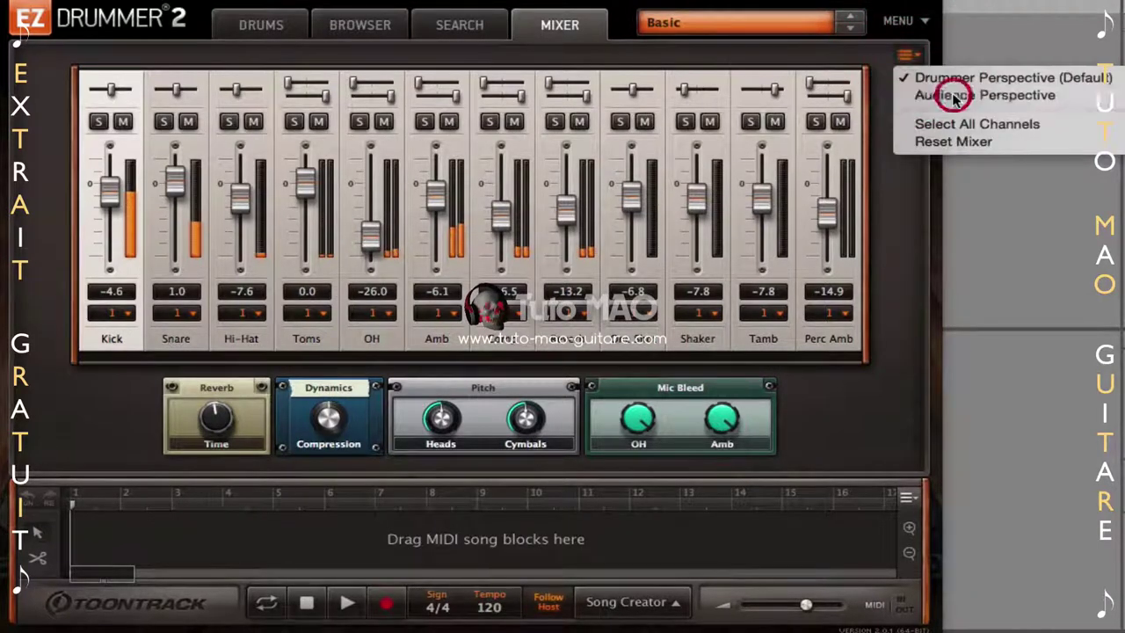
Select all mixer channels and lower their faders together, bringing the Kick to -7.7
click(910, 57)
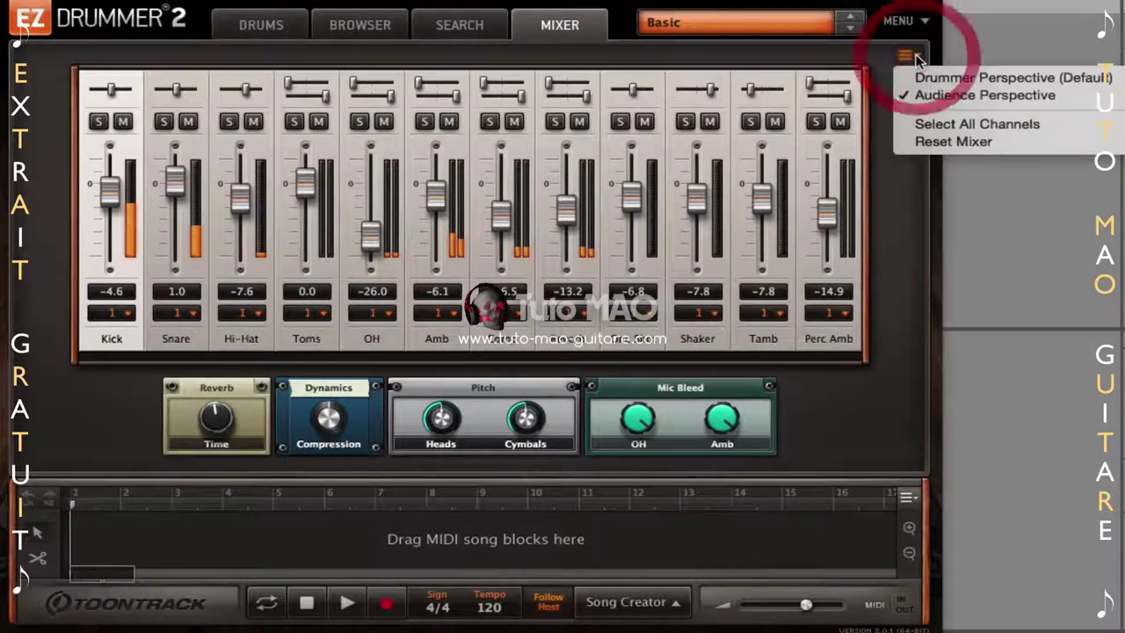
click(935, 128)
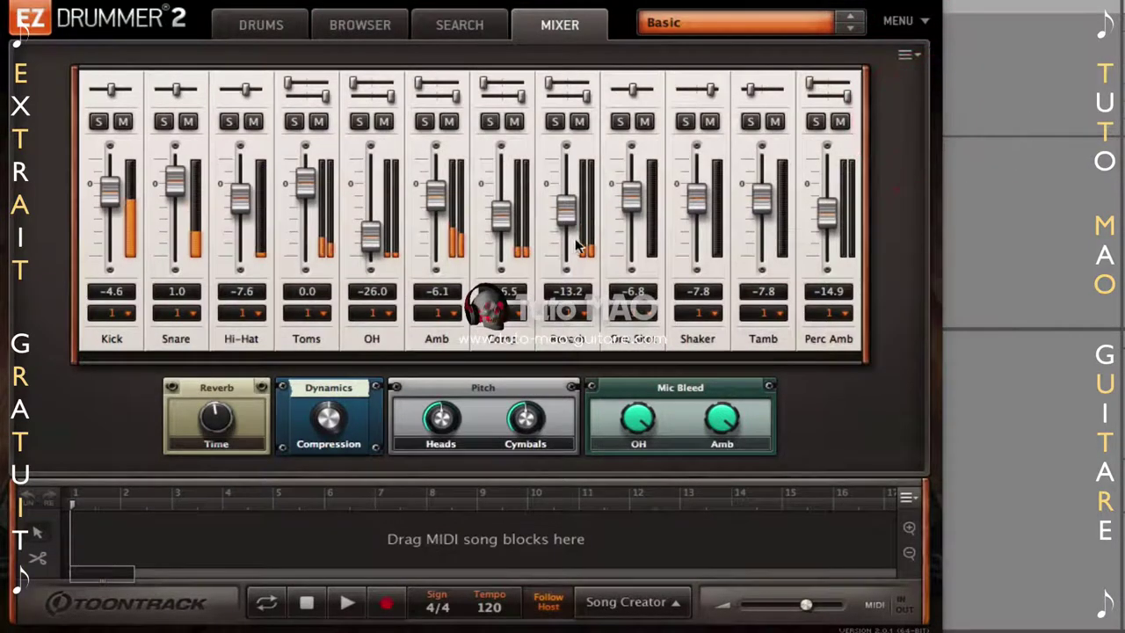
mouse_move(827, 211)
mouse_down()
mouse_move(826, 236)
mouse_move(836, 204)
mouse_up()
Reset the mixer to its default settings
click(906, 55)
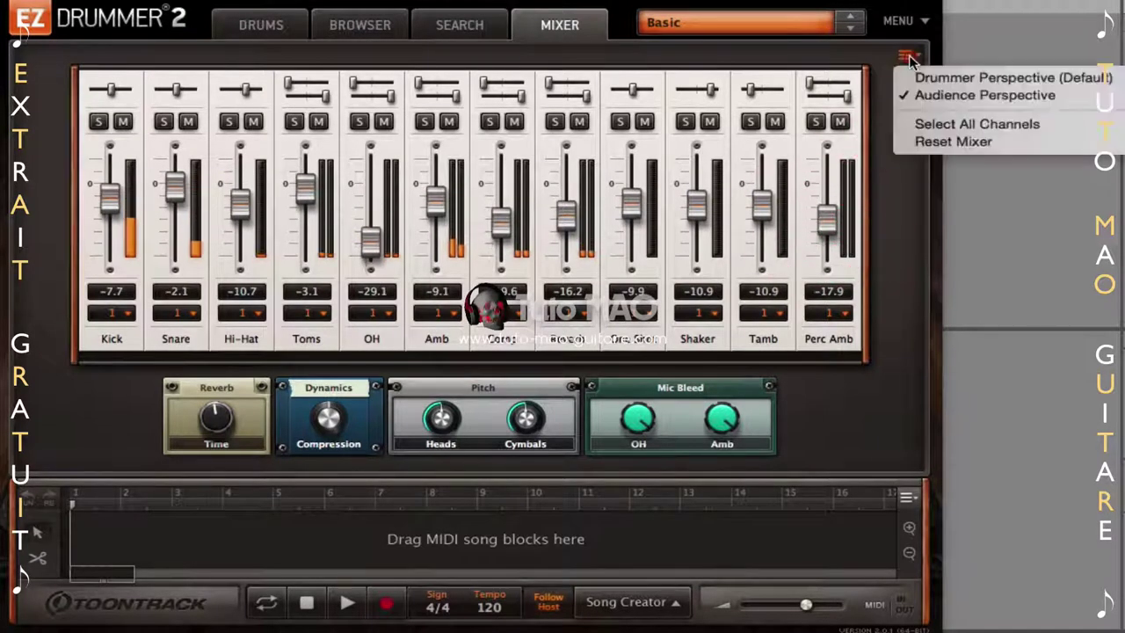
click(937, 142)
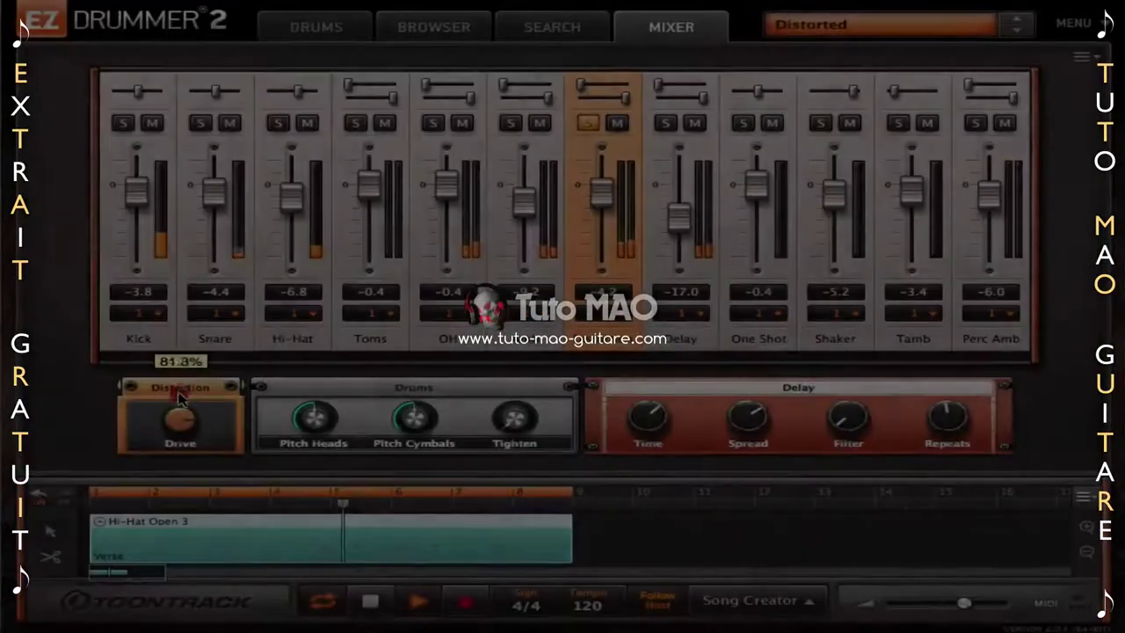
Lower the Distortion Drive and take the Distortion channel out of solo
drag(179, 398, 176, 435)
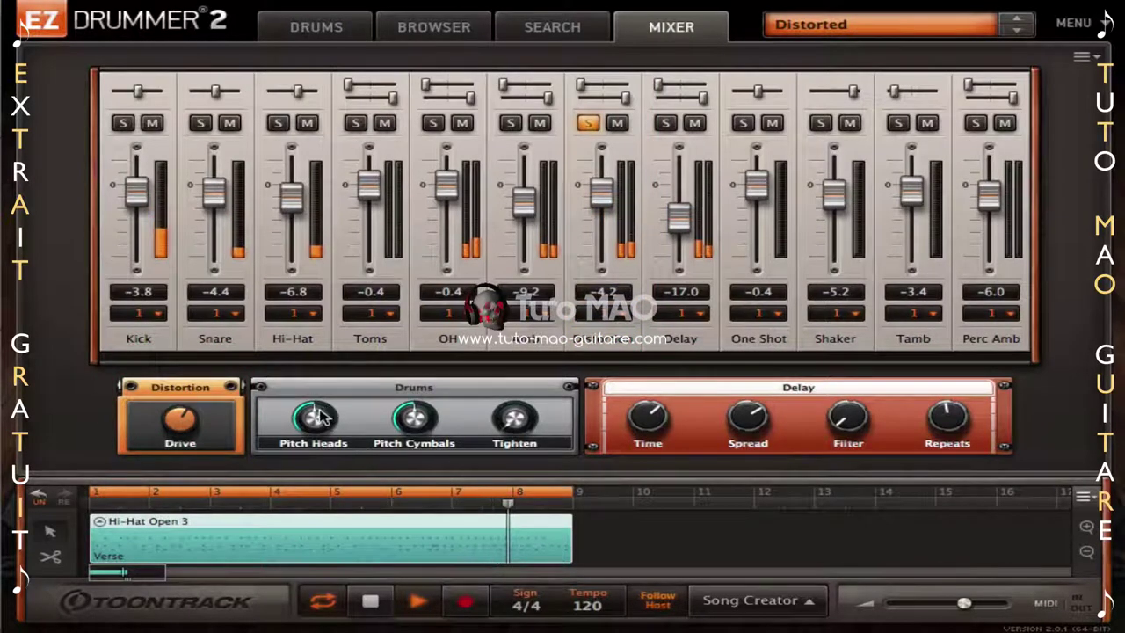
mouse_move(319, 416)
mouse_down()
mouse_move(319, 439)
mouse_move(314, 411)
mouse_move(312, 430)
mouse_move(319, 420)
mouse_up()
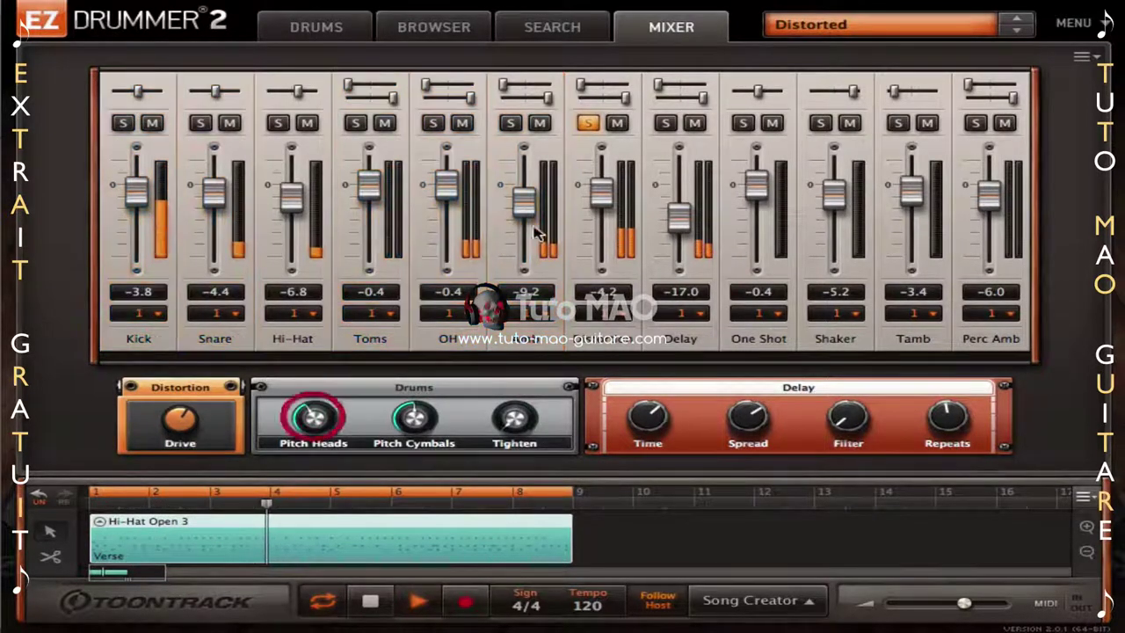
click(587, 122)
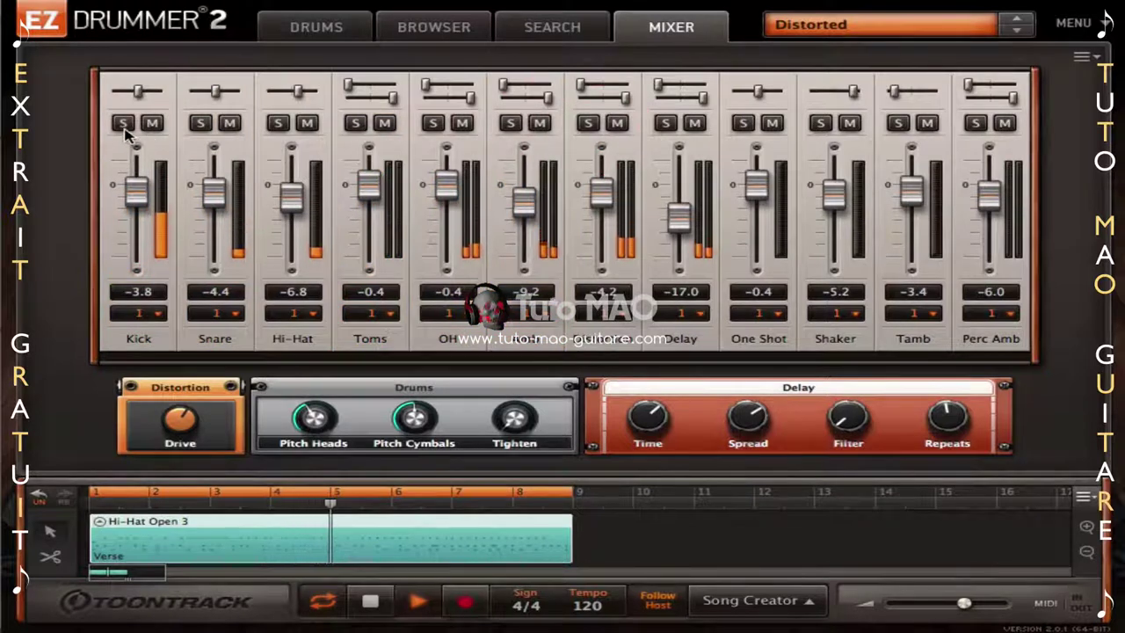
Solo the Kick channel and raise the Drums effect's Pitch Heads to 60%
click(124, 123)
drag(324, 420, 336, 362)
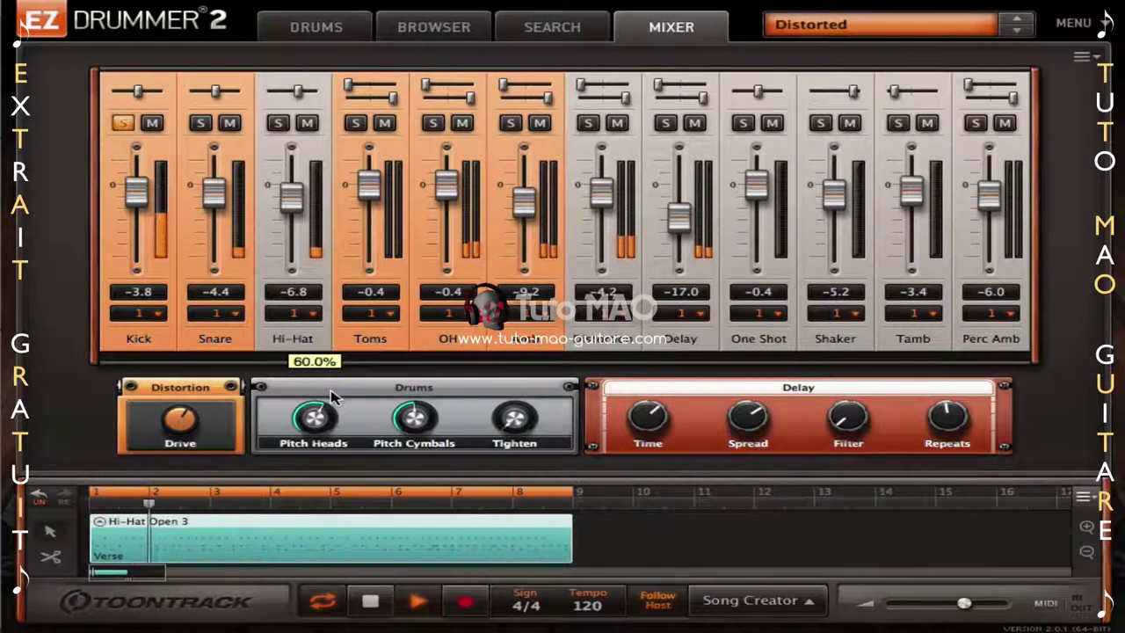
Add the Hi-Hat and OH channels to the solo and raise Pitch Cymbals to 62%
drag(411, 402, 411, 353)
click(280, 122)
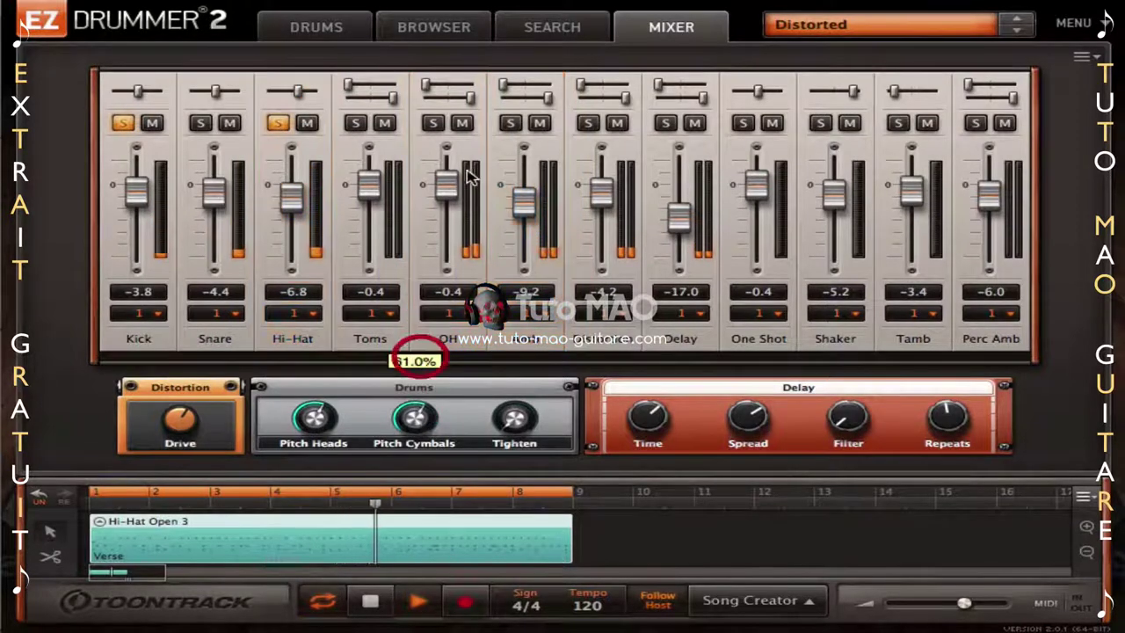
click(439, 123)
click(414, 418)
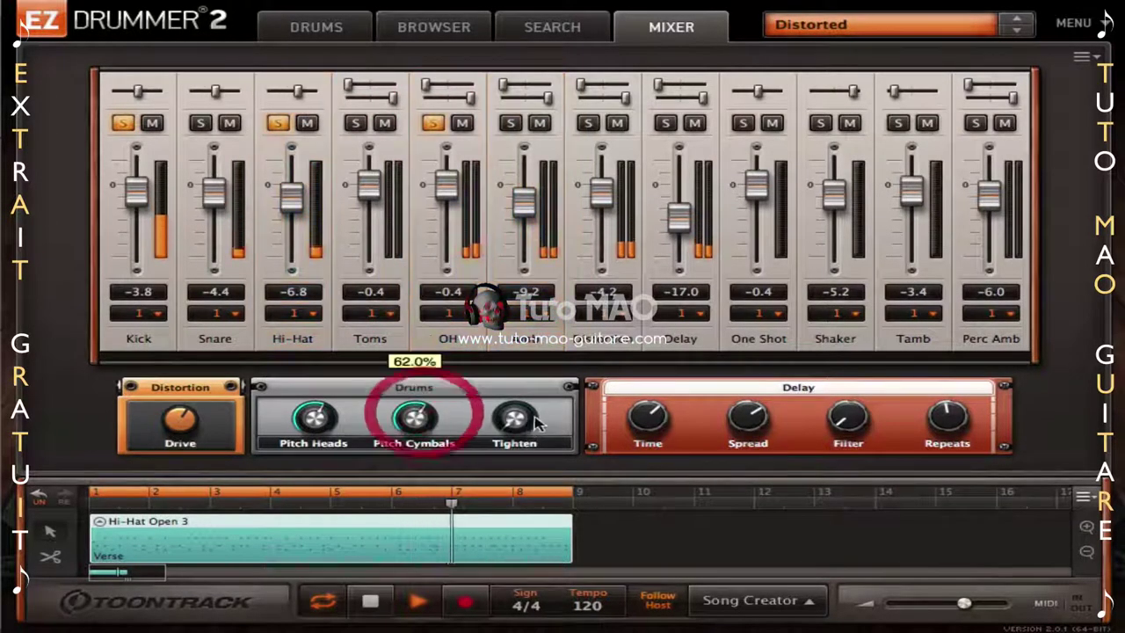
Raise the Drums effect's Tighten amount and ease it back slightly with the Snare channel also soloed
drag(523, 421, 521, 275)
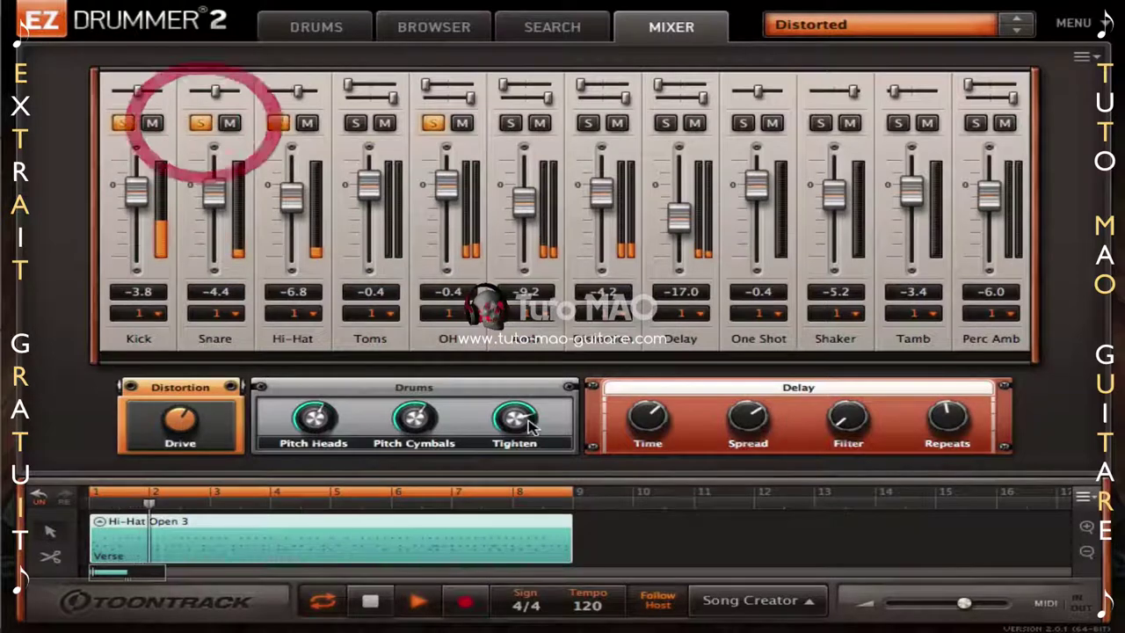
drag(527, 425, 548, 457)
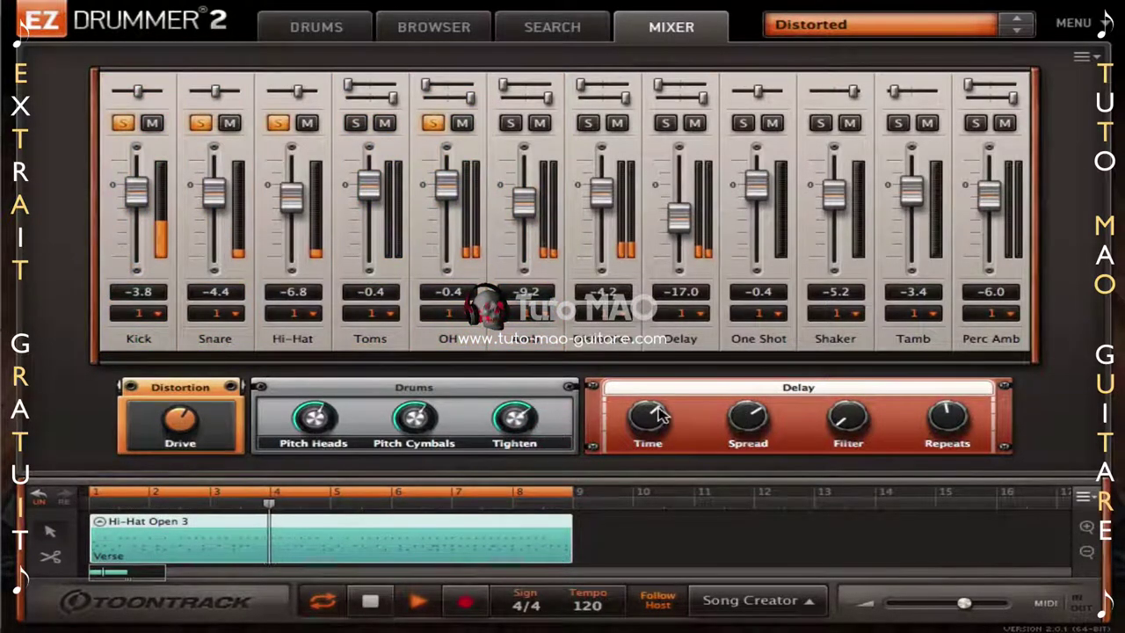
Solo the Delay channel and adjust its effect: lower Time, set Spread to 76.8%, and raise Filter and Repeats
drag(657, 409, 653, 432)
click(662, 124)
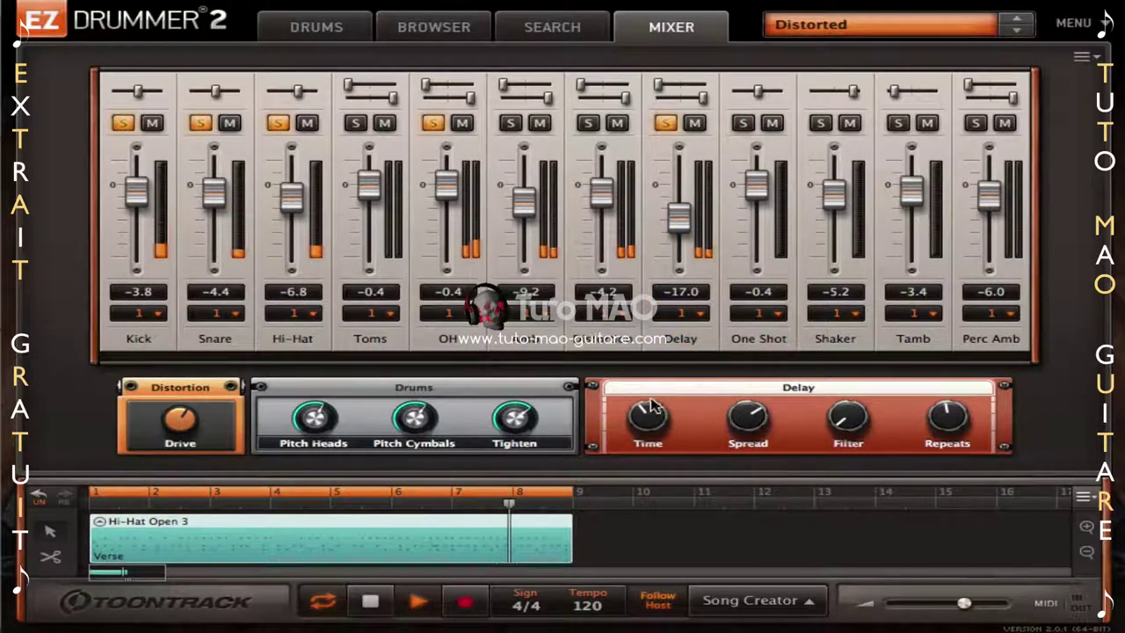
mouse_move(745, 418)
mouse_down()
mouse_move(717, 484)
mouse_move(767, 568)
mouse_move(746, 472)
mouse_move(753, 408)
mouse_up()
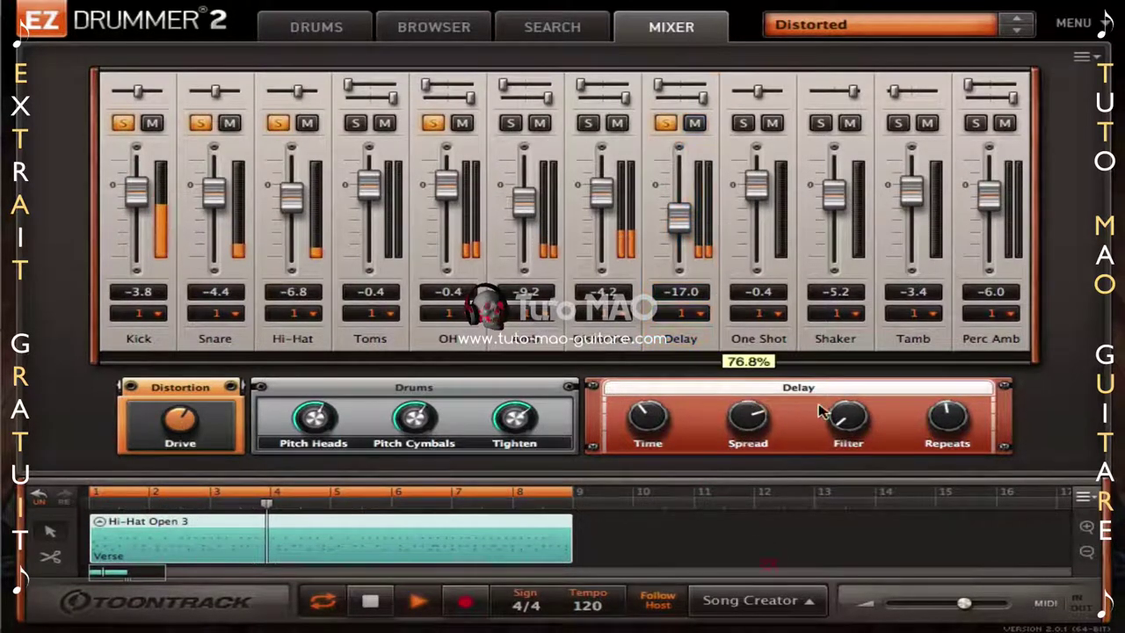
drag(848, 418, 844, 298)
drag(945, 415, 935, 361)
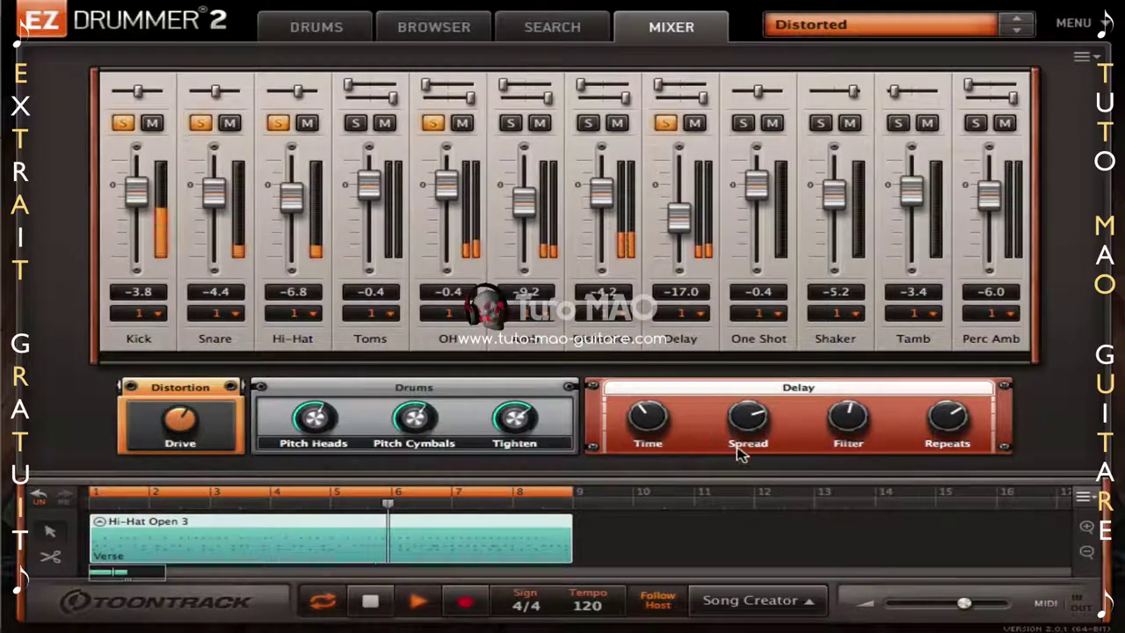
Rebalance the Delay effect by lowering Spread, Filter and Repeats and raising Time slightly
drag(743, 428, 738, 487)
drag(650, 415, 651, 406)
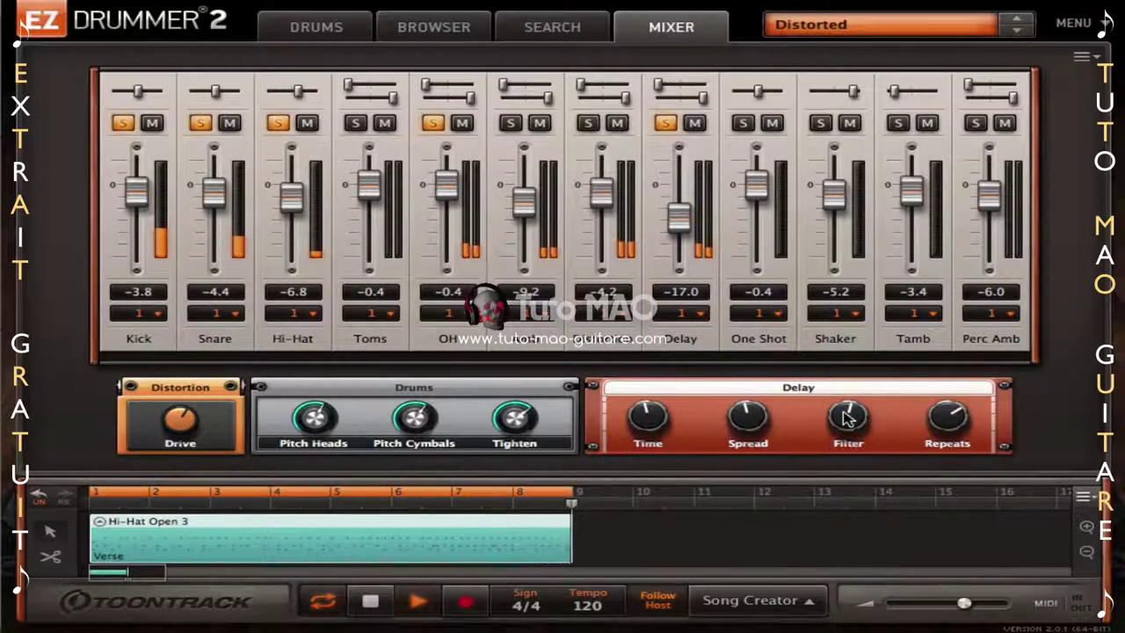
drag(846, 419, 843, 444)
drag(911, 416, 932, 458)
Lower Pitch Heads to 33% together with Pitch Cymbals and Tighten, and turn the Distortion Drive up close to maximum
drag(314, 419, 315, 475)
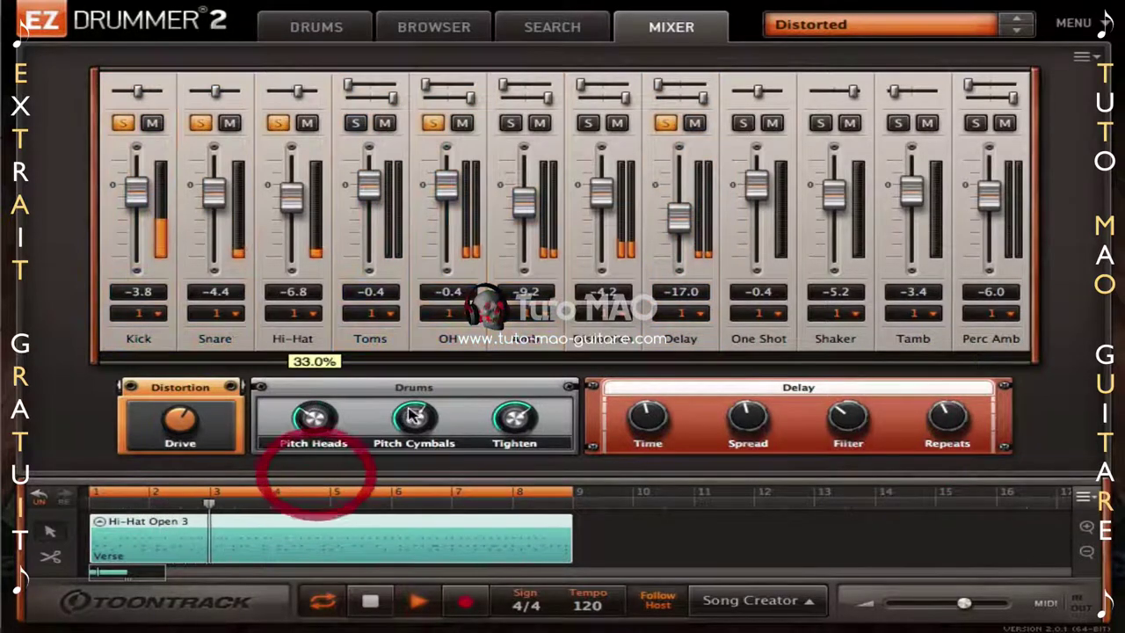
drag(413, 416, 401, 482)
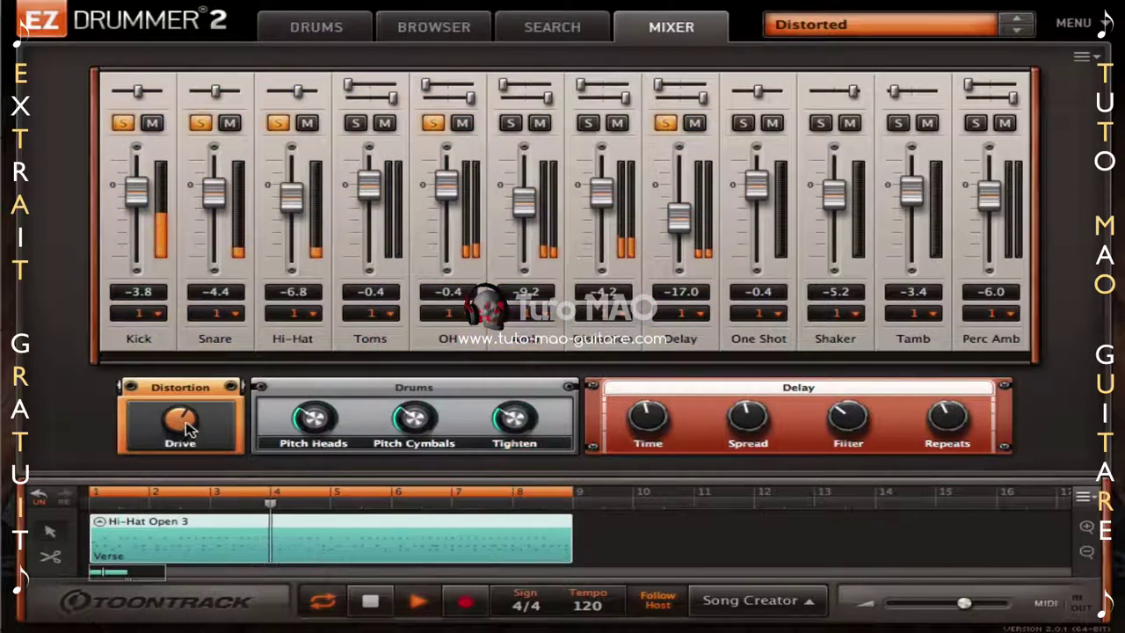
drag(186, 428, 218, 327)
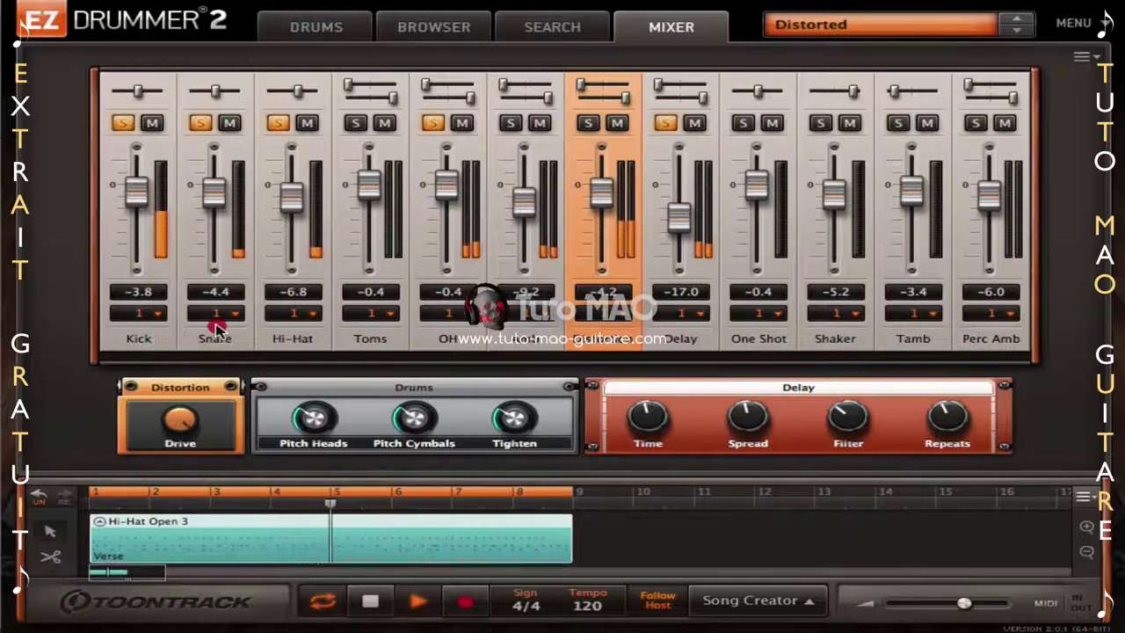
click(219, 349)
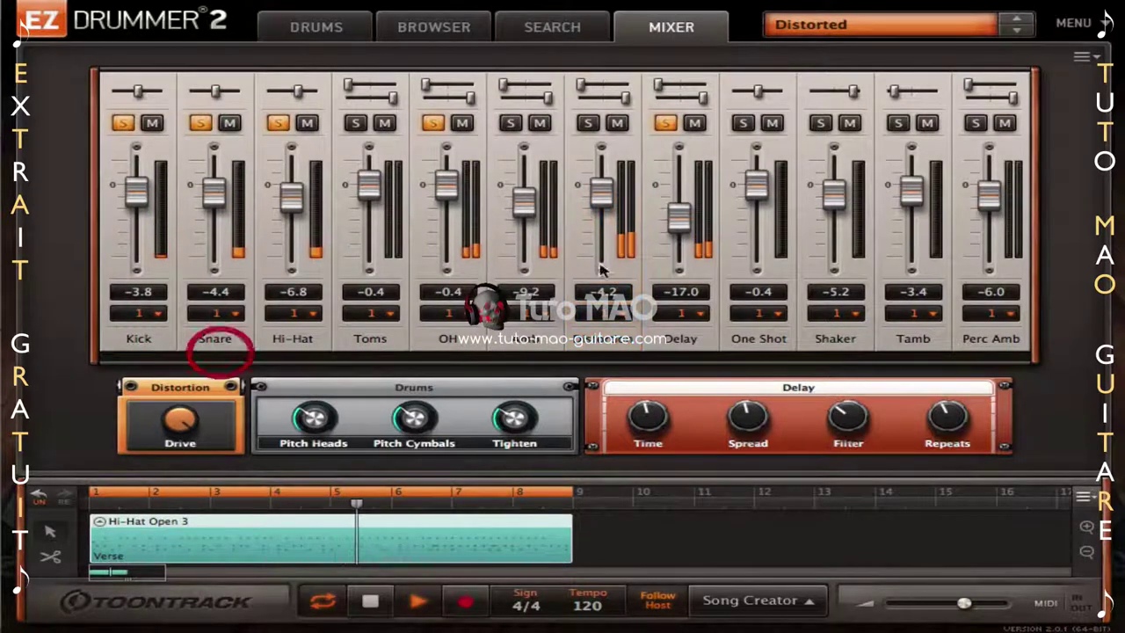
Take the Delay, OH, Hi-Hat, Snare and Kick channels out of solo to hear the full mix
click(666, 123)
click(432, 123)
click(277, 123)
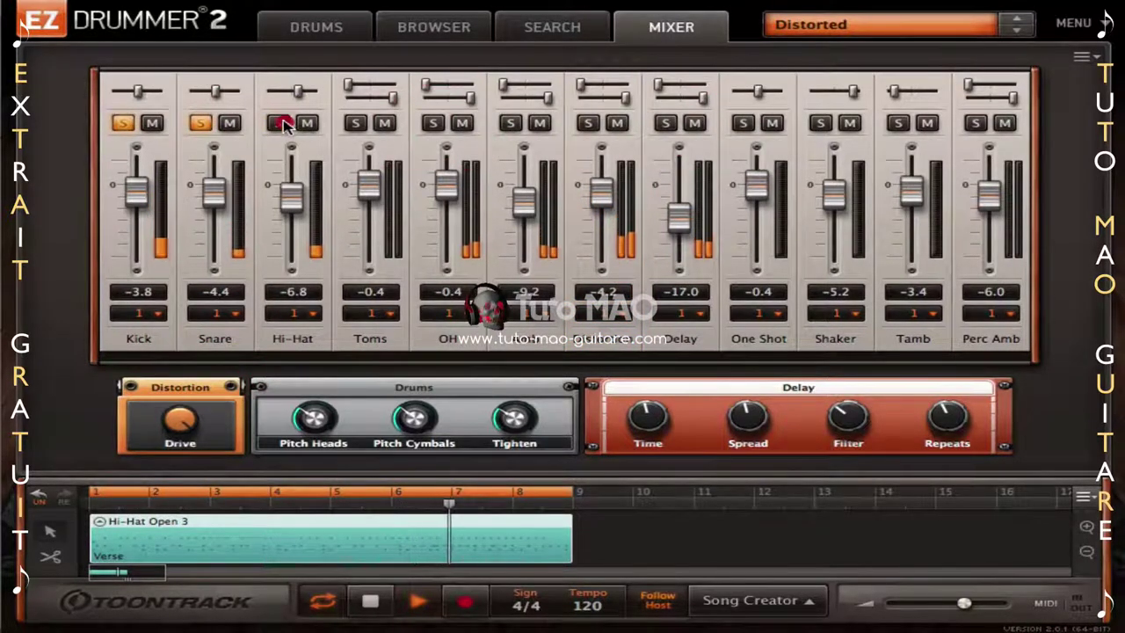
click(200, 123)
click(124, 123)
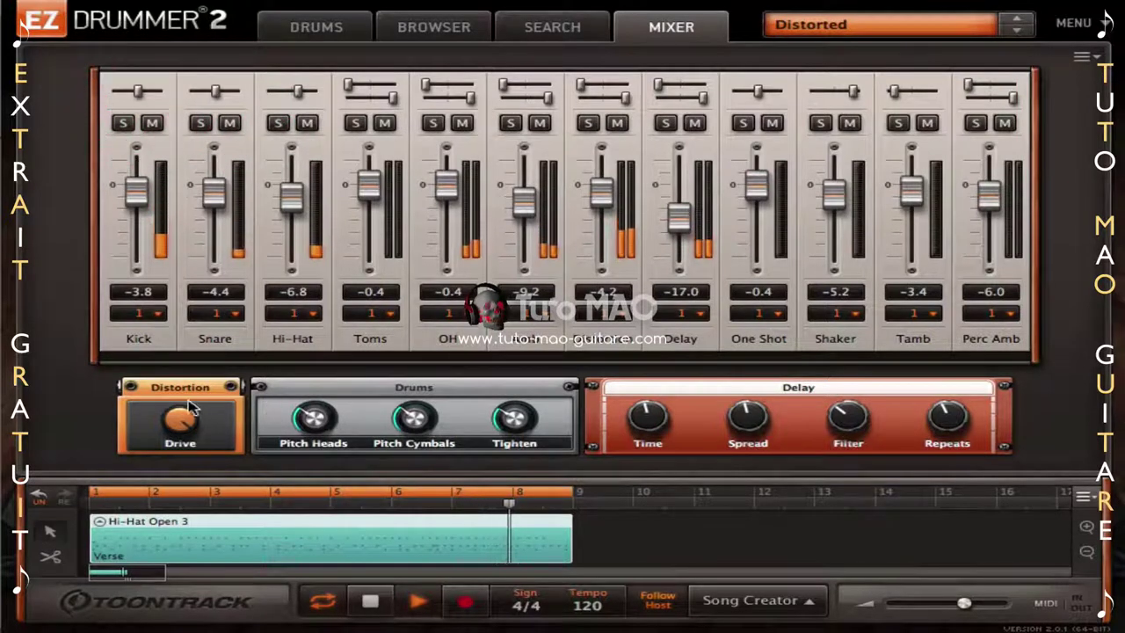
drag(184, 425, 185, 426)
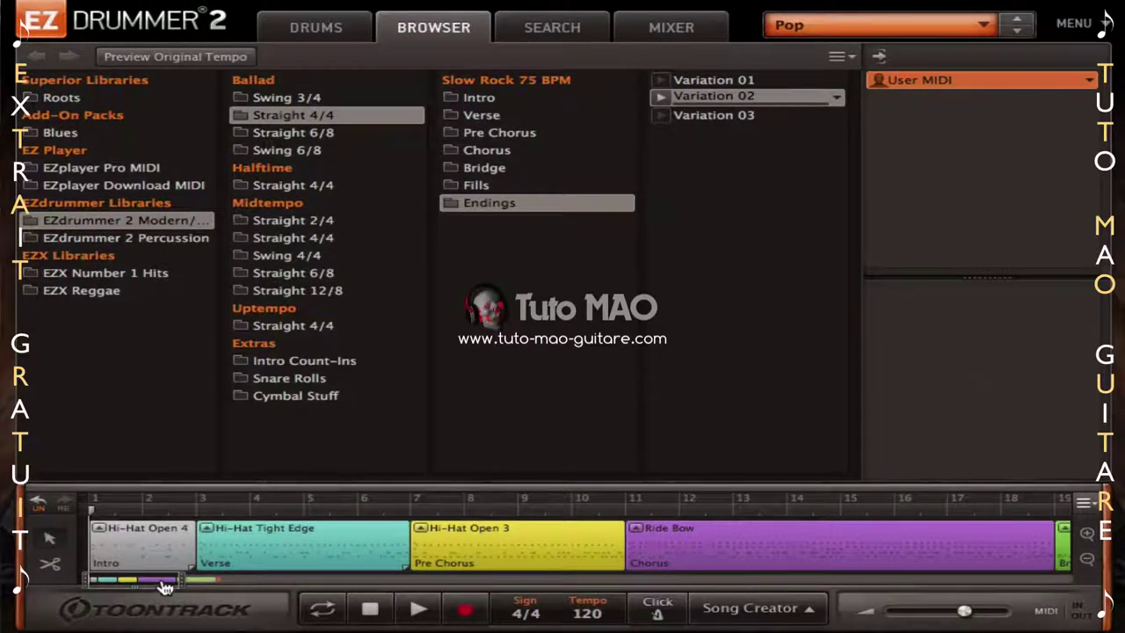
Play the song from the start, jump to bars 7, 12 and 16 to audition the Pre Chorus and Chorus, and stop playback
drag(161, 583, 94, 598)
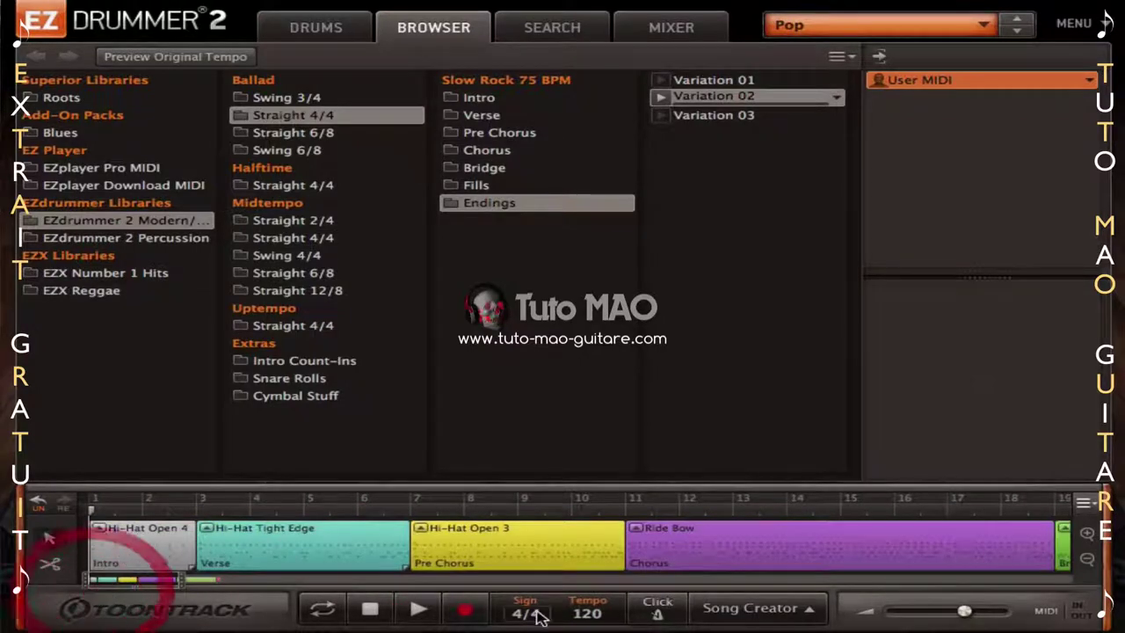
click(419, 609)
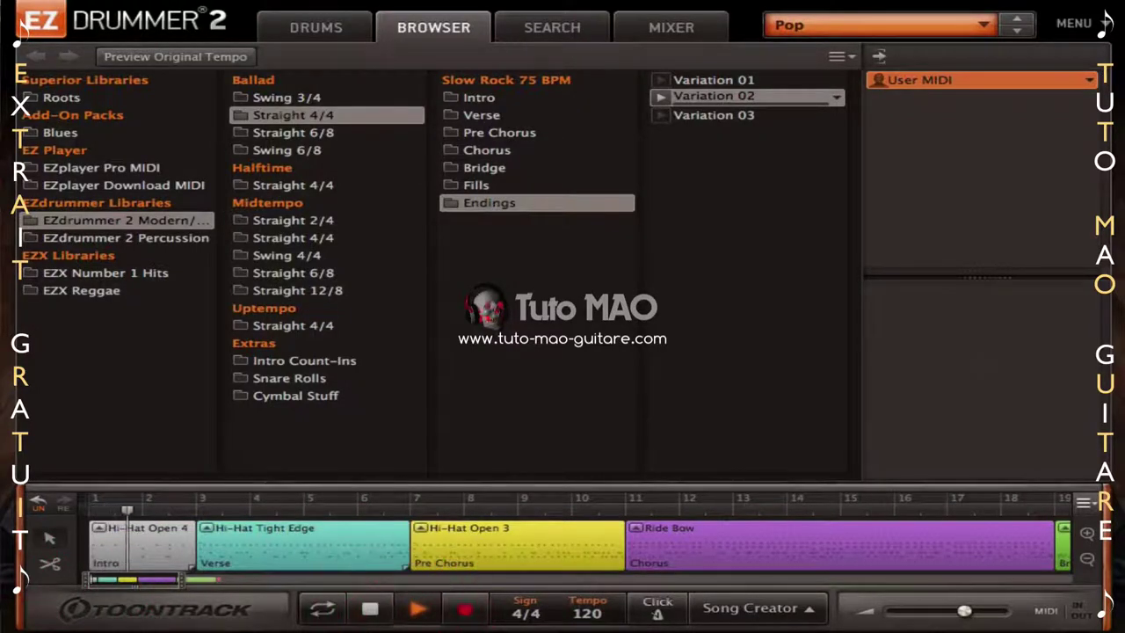
click(440, 501)
click(680, 510)
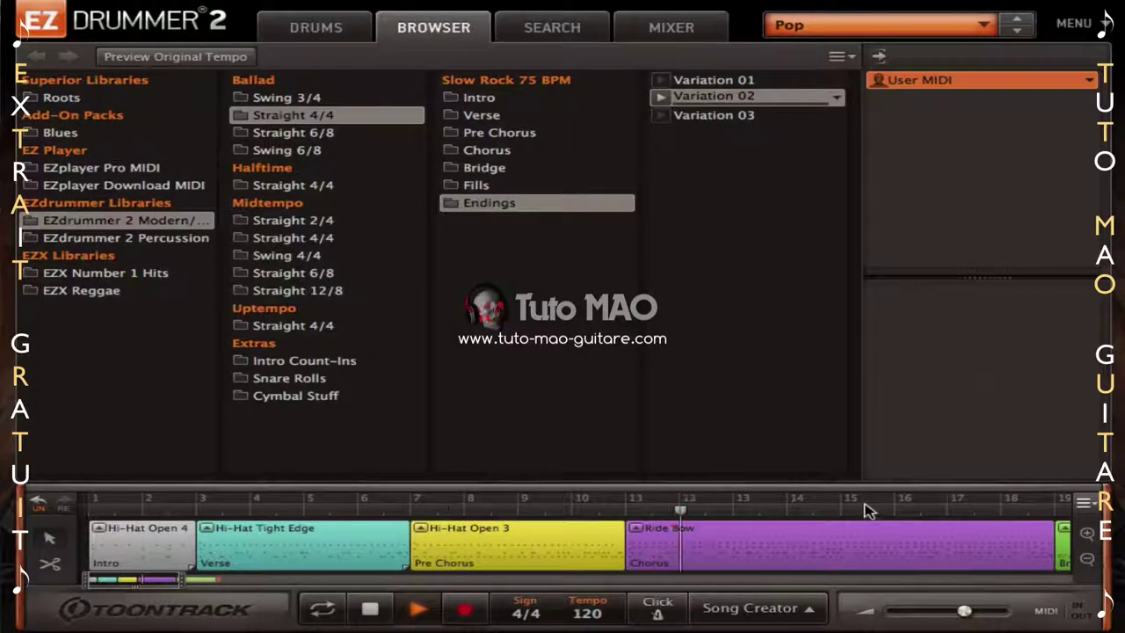
click(919, 510)
click(372, 613)
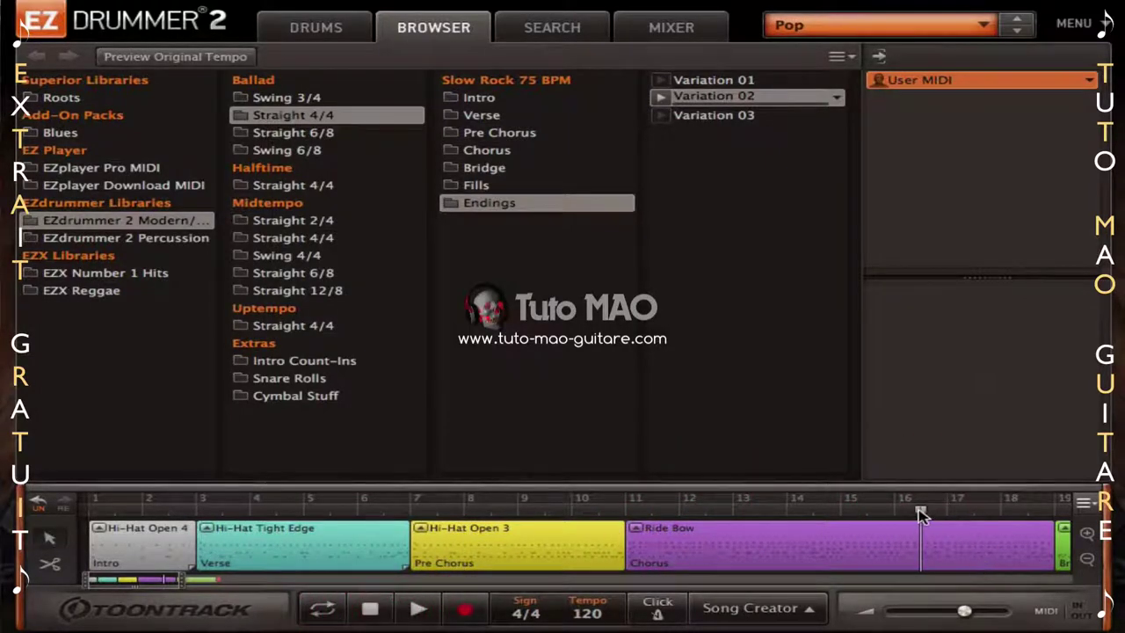
Return the playhead to the beginning of the song track
drag(920, 515, 66, 525)
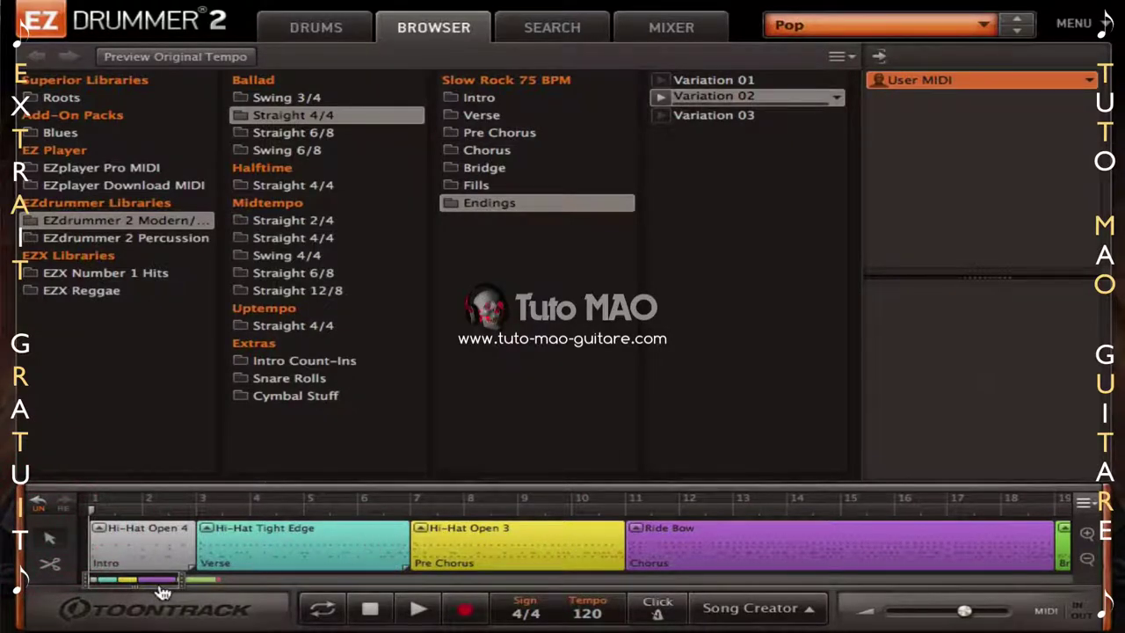
mouse_move(158, 587)
mouse_down()
mouse_move(207, 583)
mouse_move(148, 586)
mouse_up()
click(147, 586)
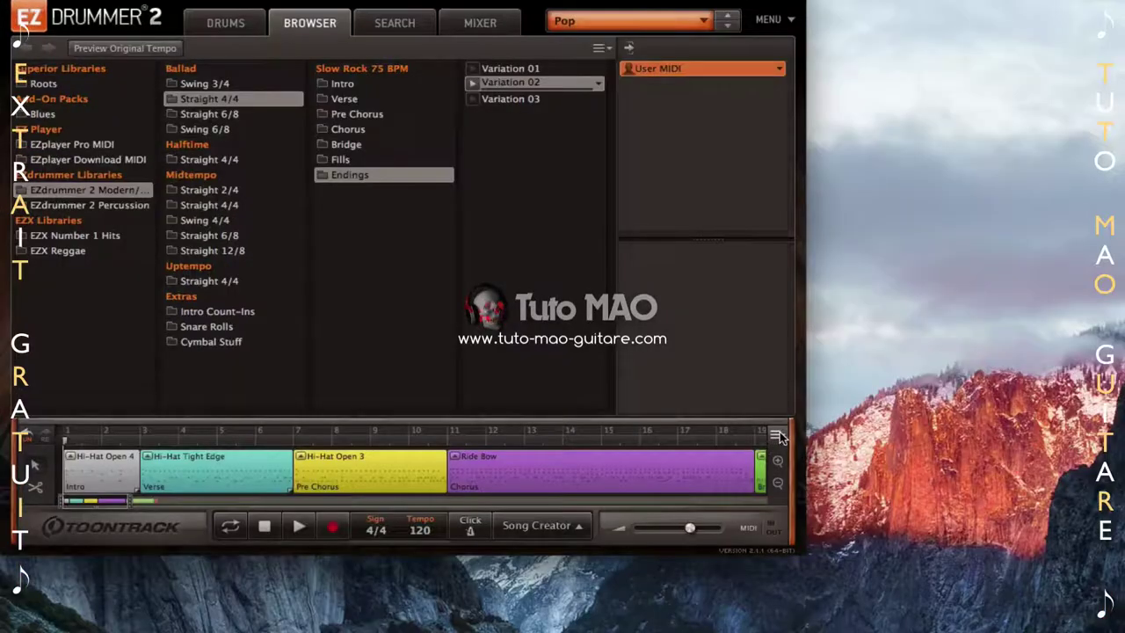
Export the song as a MIDI file named diddrums01 in the ezdrummerpart2 folder
click(777, 436)
mouse_move(793, 453)
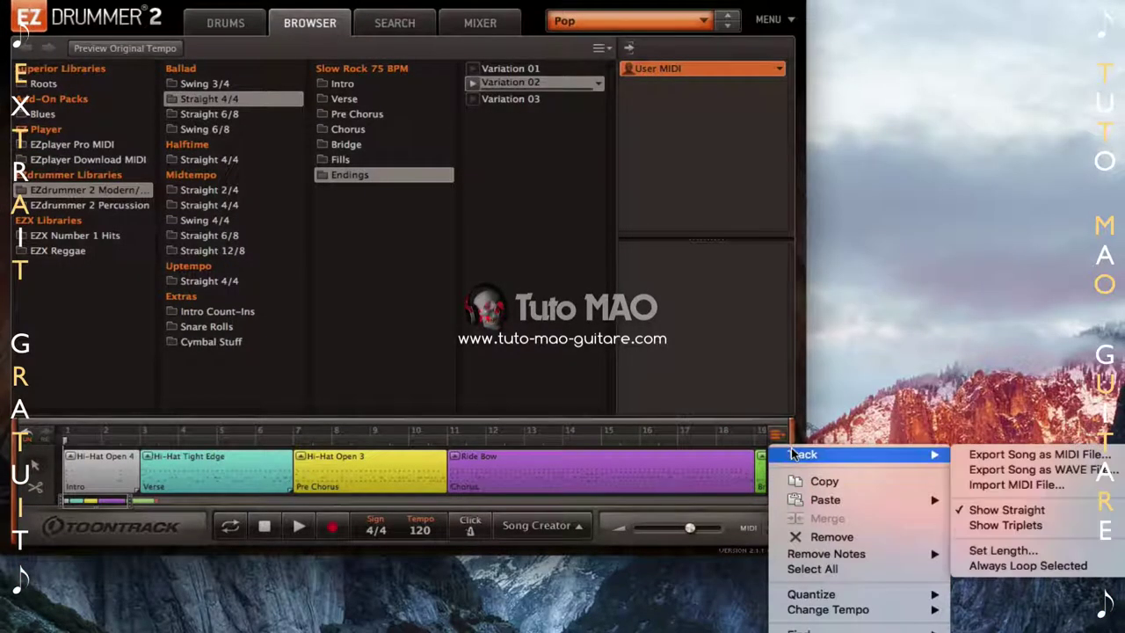
click(1008, 455)
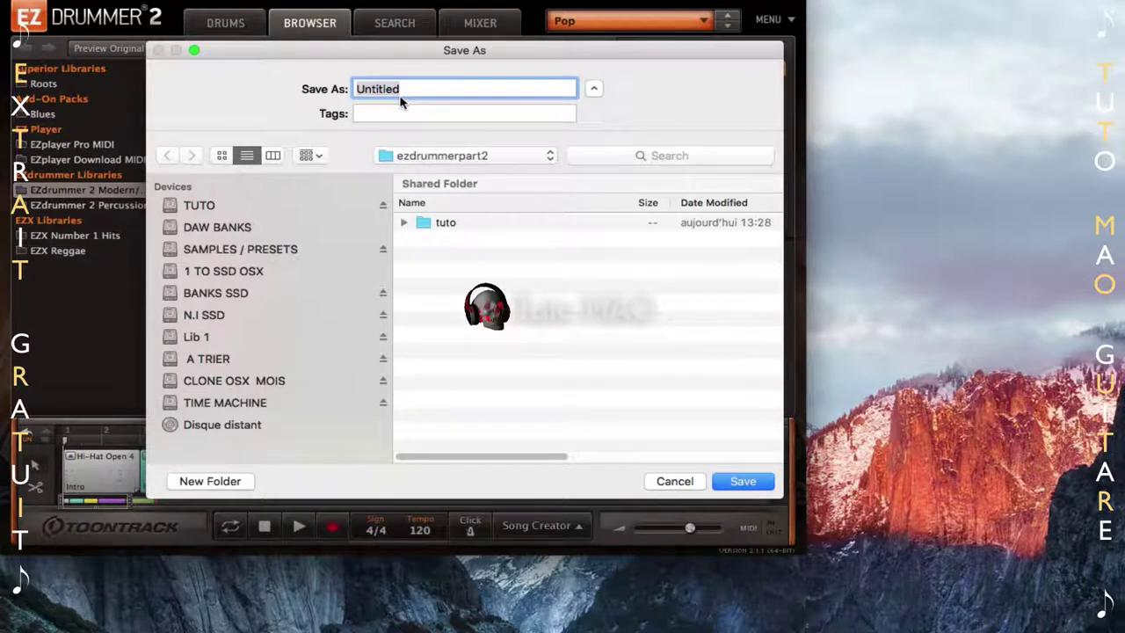
text(diddrums01)
key(Return)
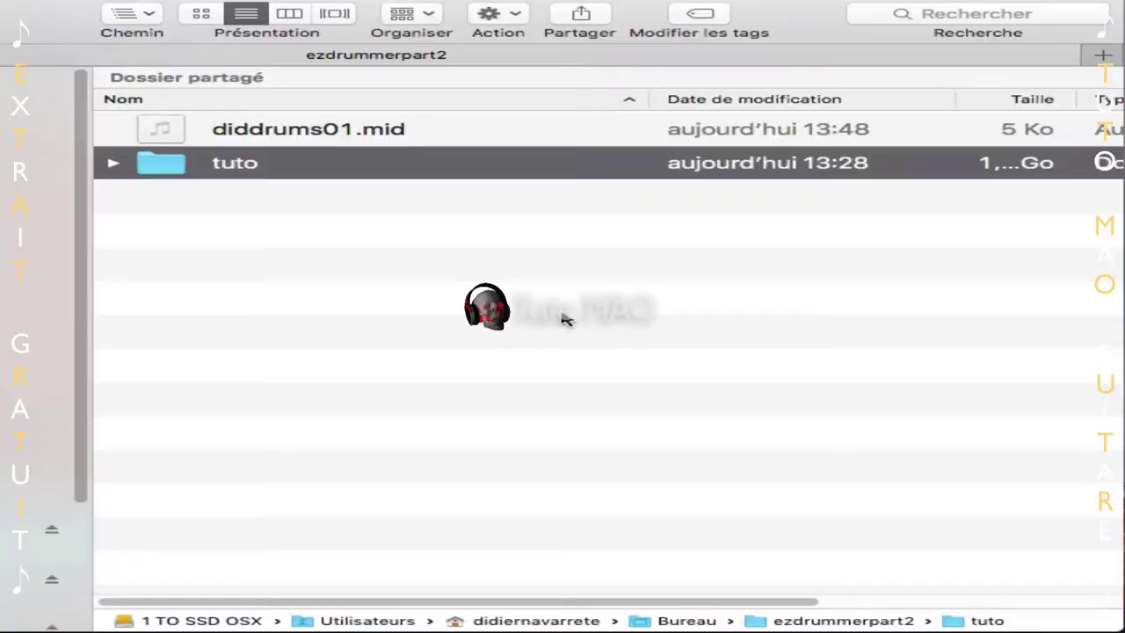
Select the exported diddrums01.mid in the ezdrummerpart2 Finder folder and preview it
click(519, 303)
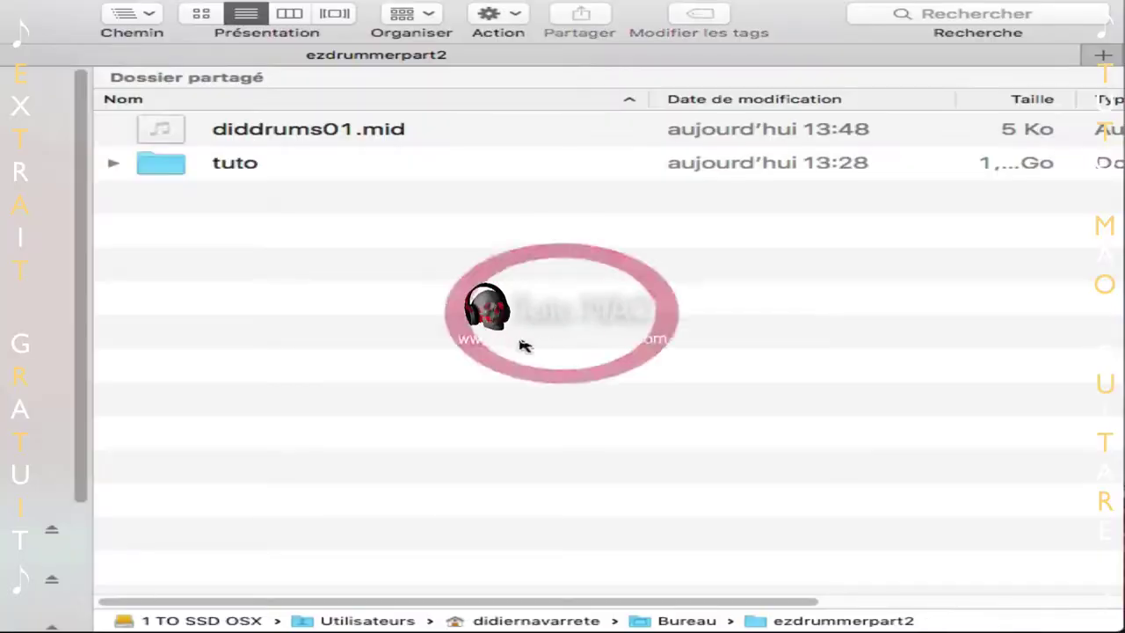
click(383, 141)
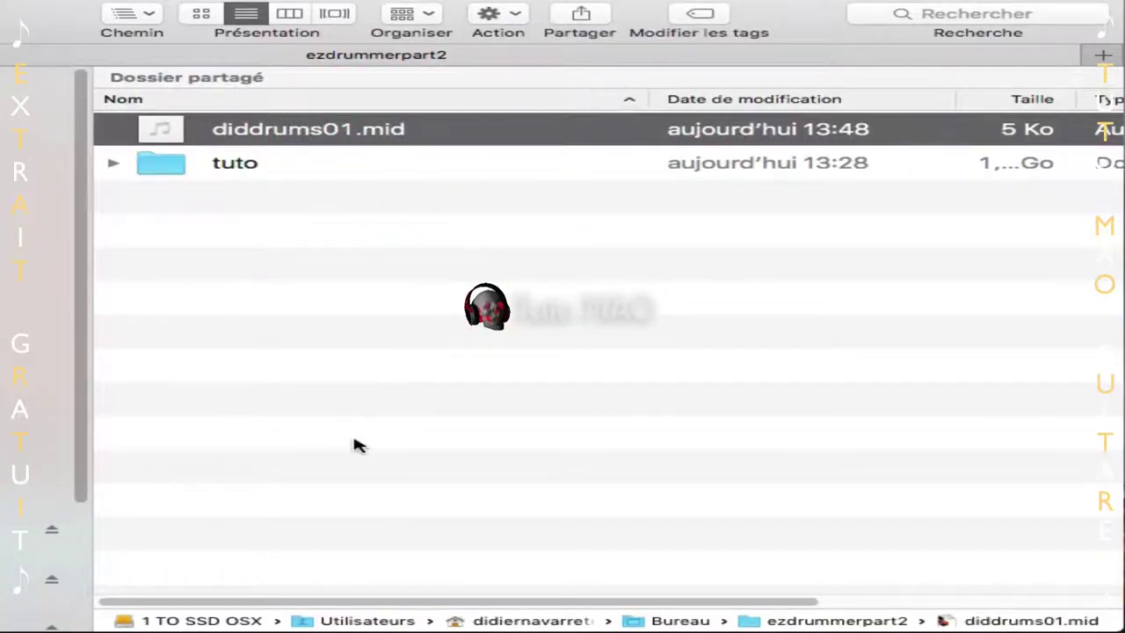
key(space)
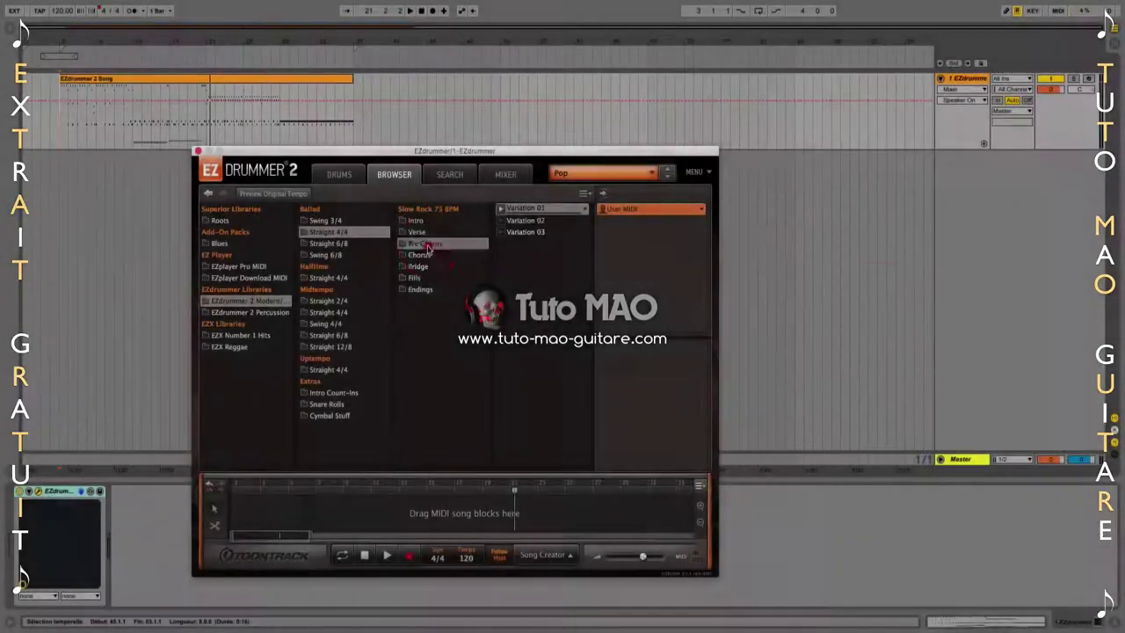
Place Variation 01 of the Slow Rock 75 BPM Verse grooves on the EZdrummer track in Ableton Live at bar 49
click(419, 231)
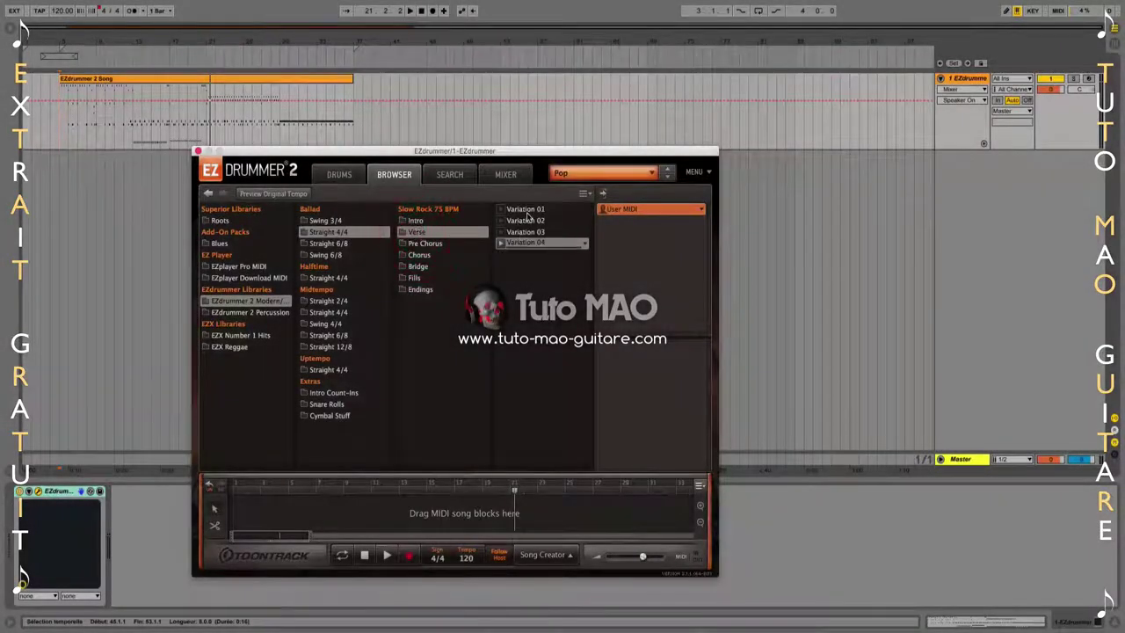
drag(520, 209, 466, 107)
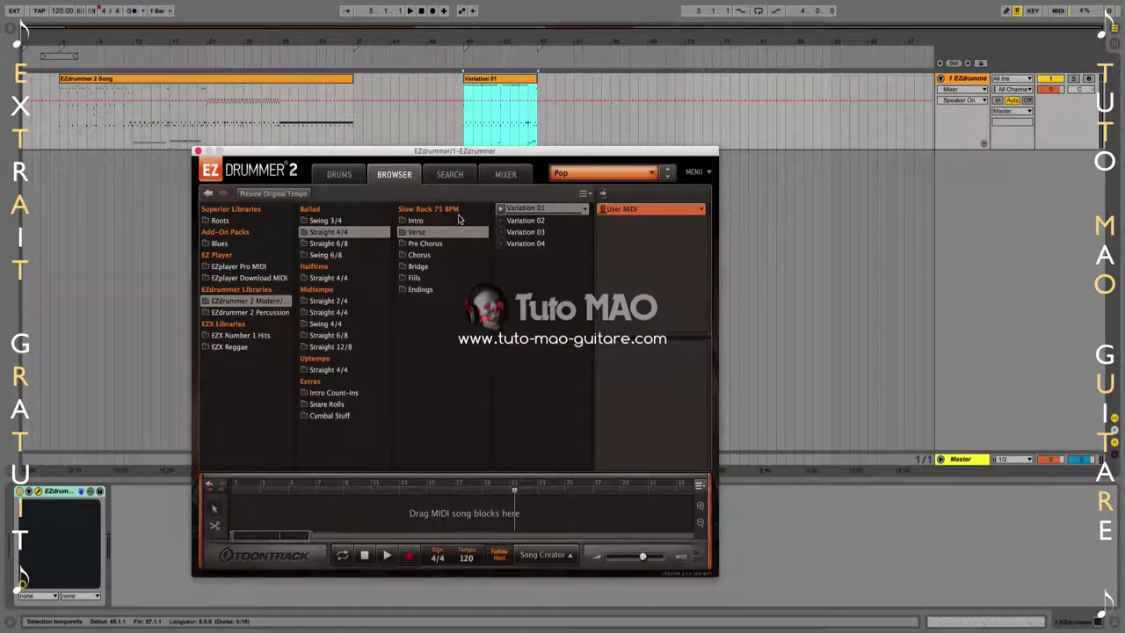
Place Variation 03 of the Slow Rock 75 BPM Bridge grooves on the Ableton Live EZdrummer track at bar 63
click(419, 266)
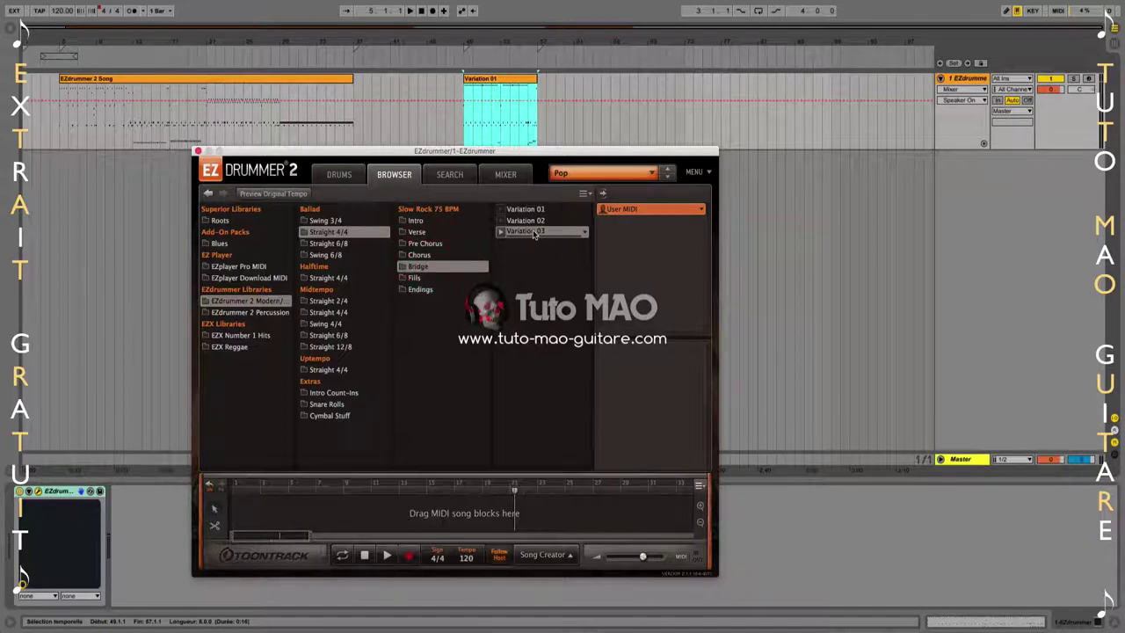
drag(526, 231, 592, 88)
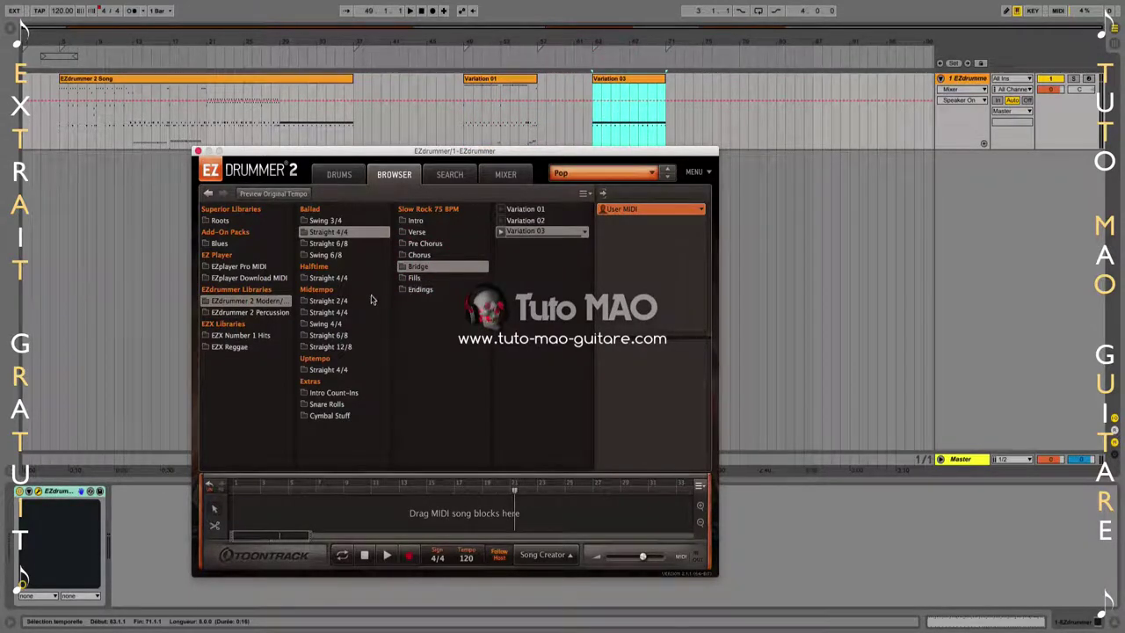
click(336, 243)
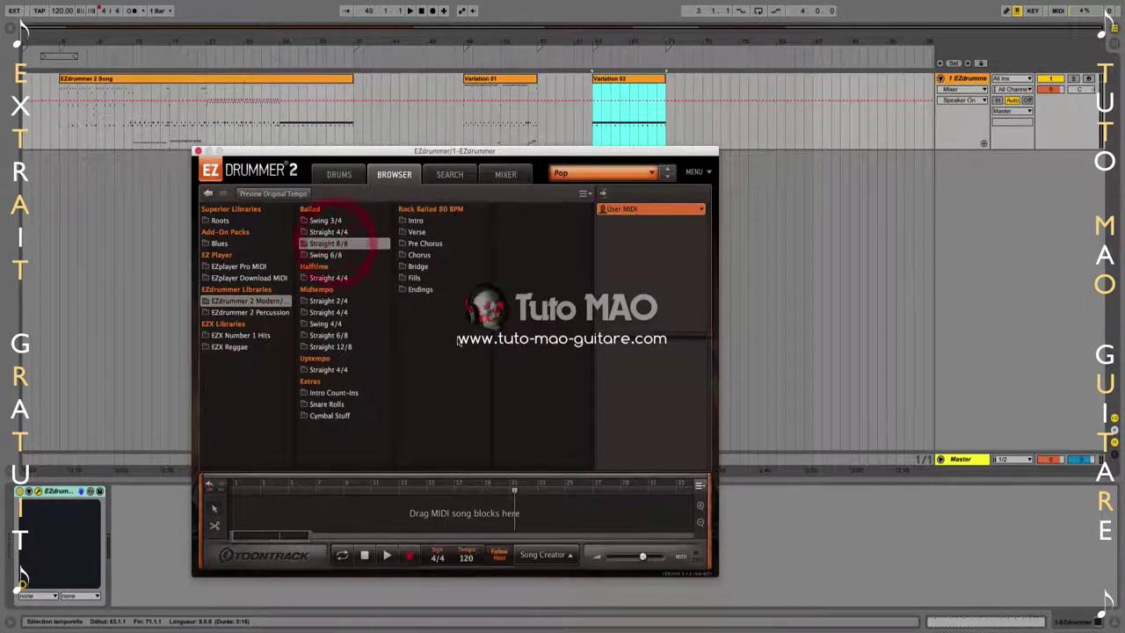
click(343, 232)
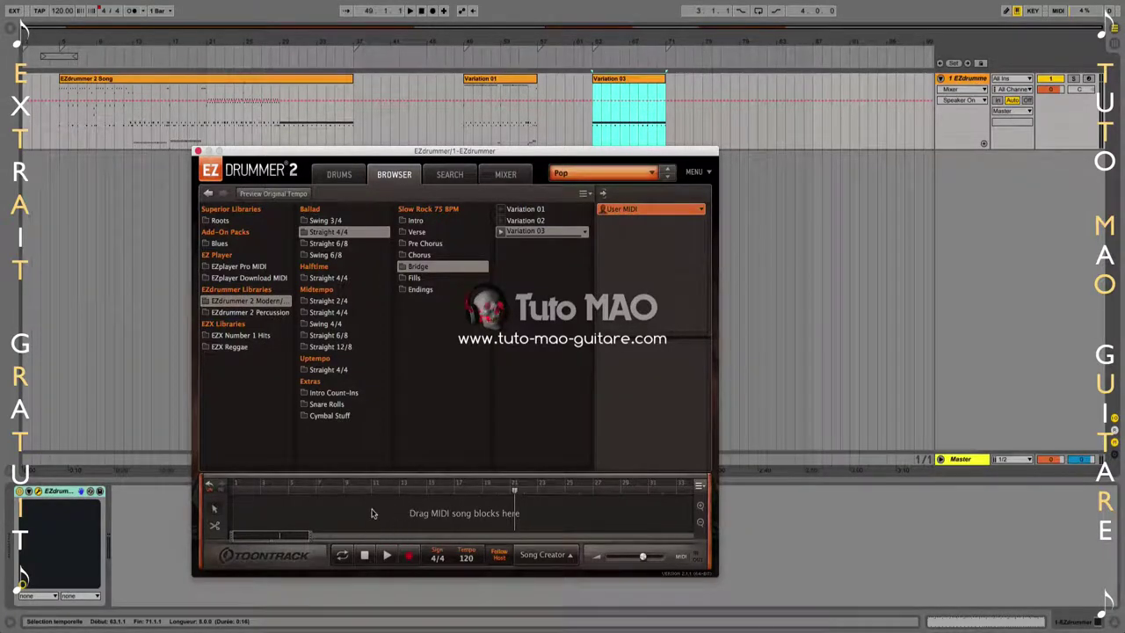
Cut the Variation 03 clip at bar 63 down to its first two bars and delete the remaining pieces
click(612, 81)
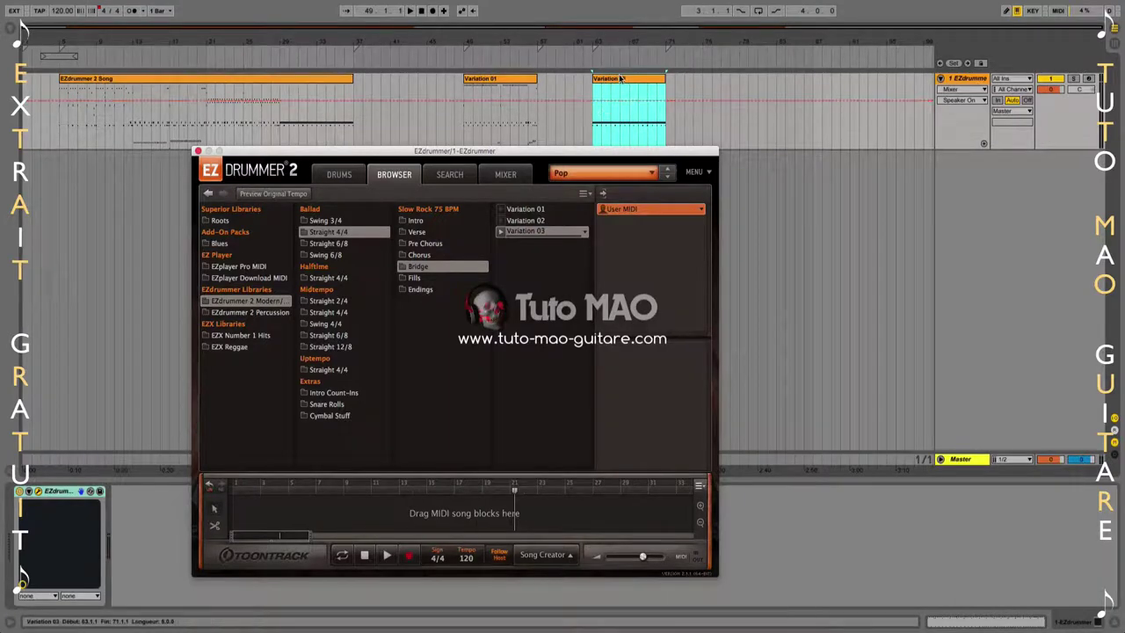
click(616, 82)
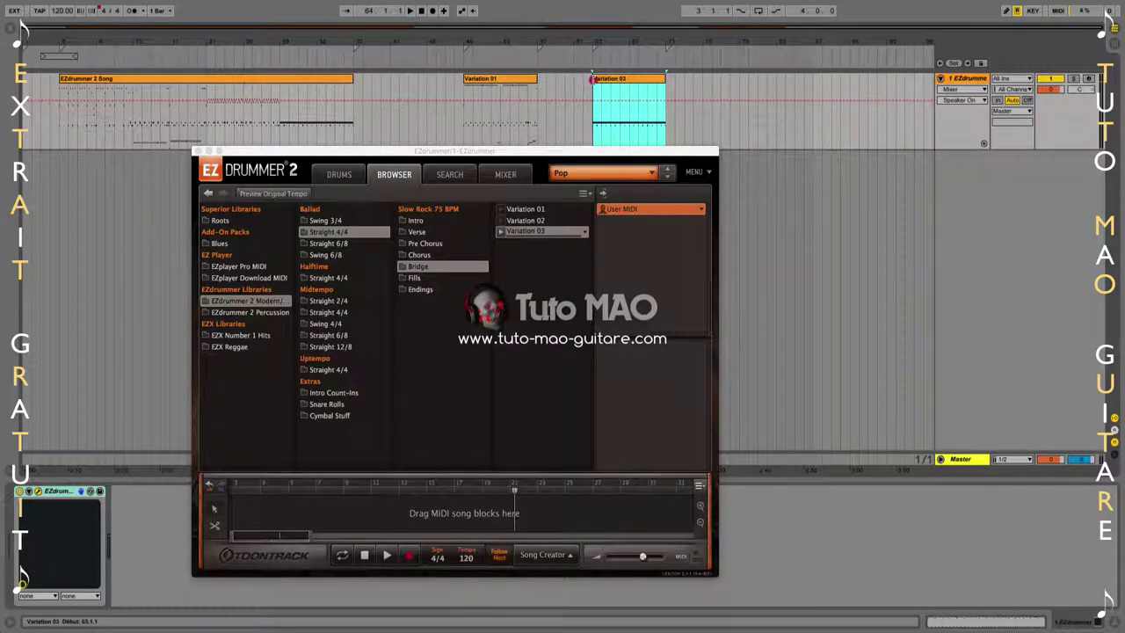
click(595, 79)
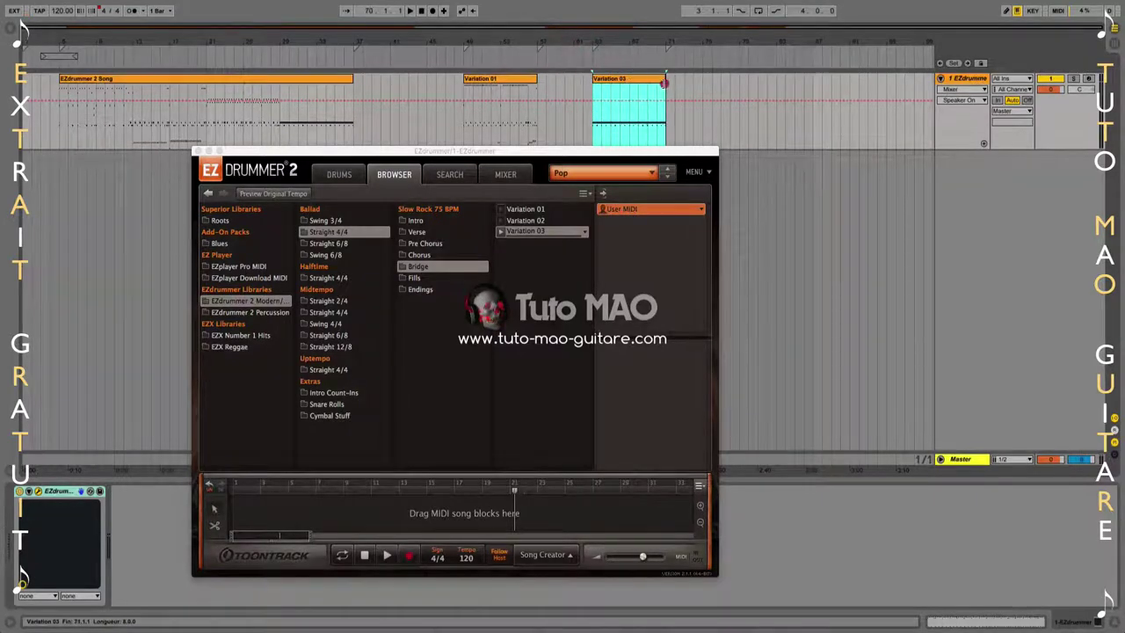
drag(663, 85, 627, 93)
click(627, 94)
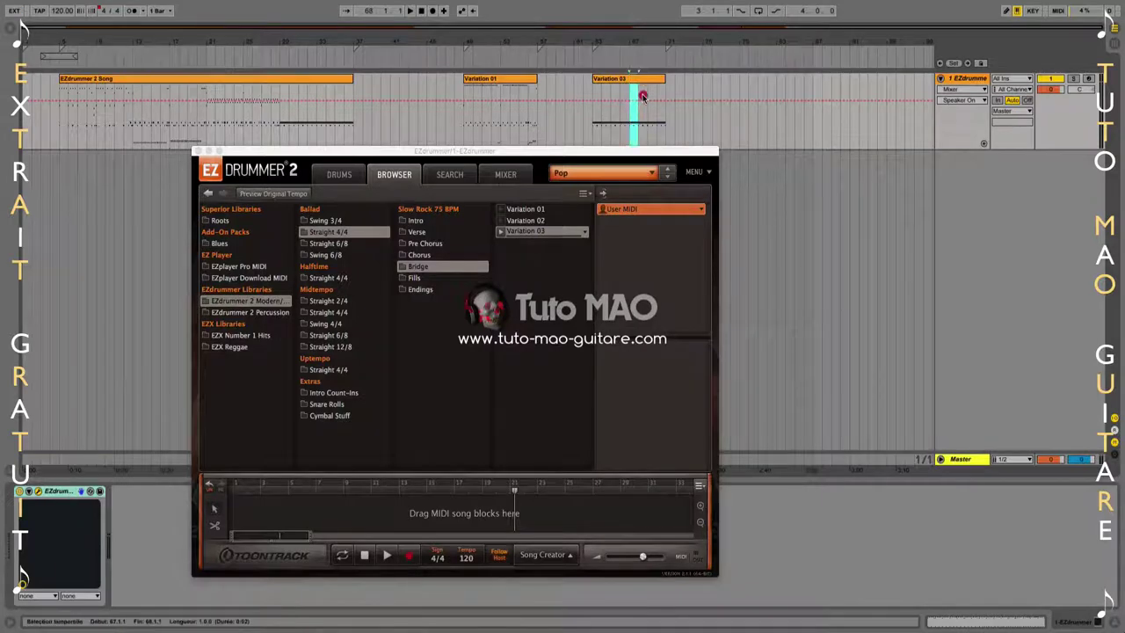
key(ctrl+e)
click(635, 79)
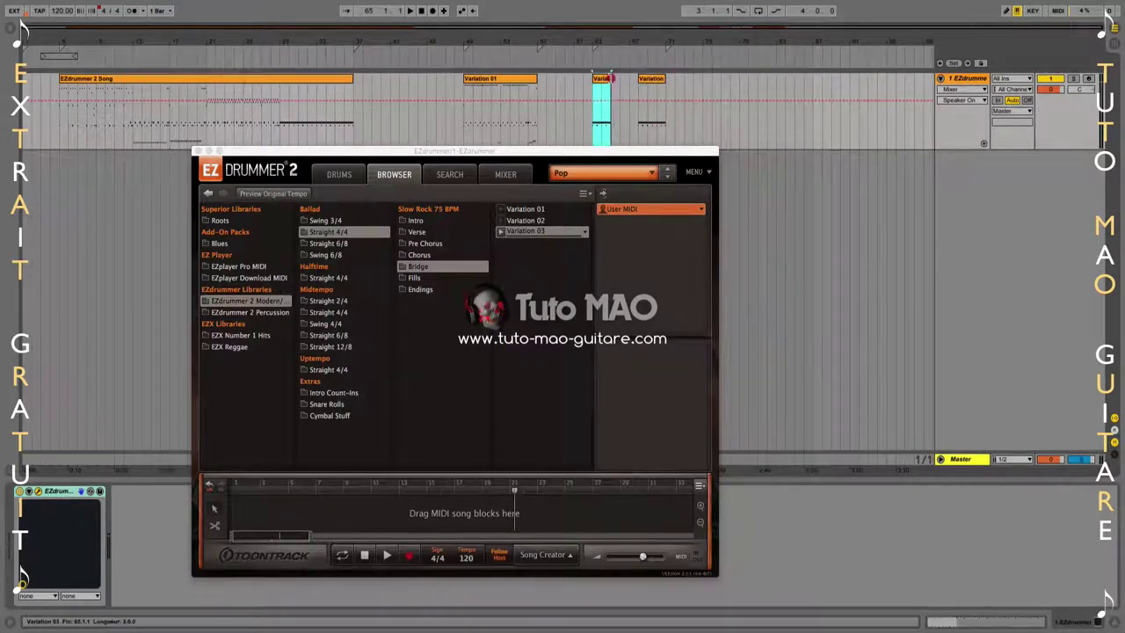
click(607, 78)
click(650, 79)
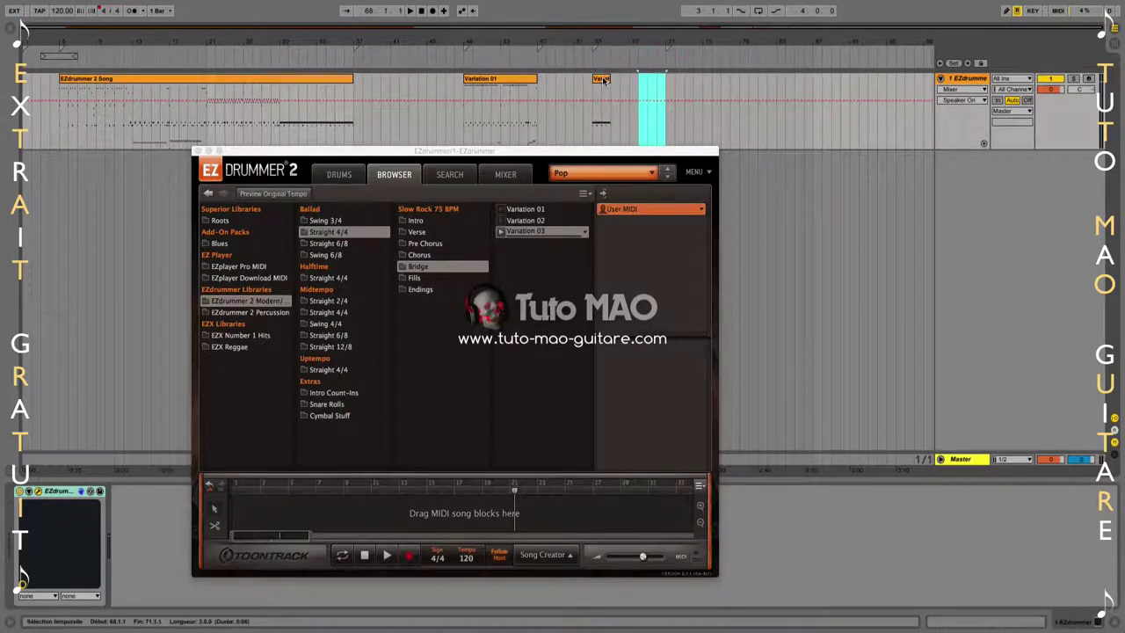
Duplicate the two-bar Variation 03 clip twice in succession and play the arrangement from bar 63
click(602, 79)
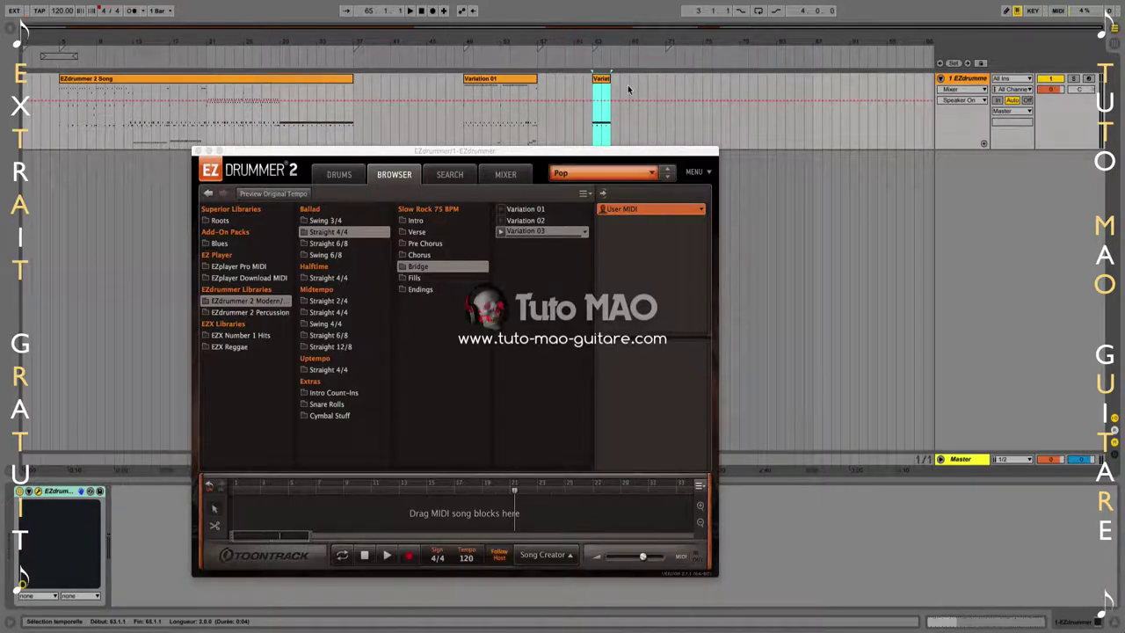
click(604, 79)
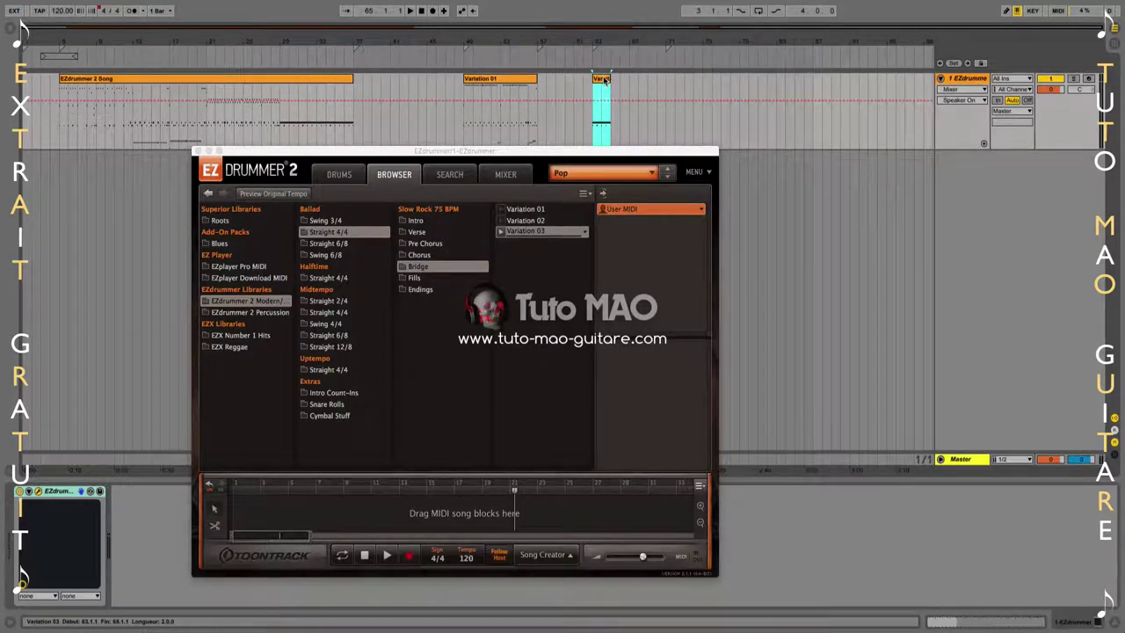
key(super+d)
key(super+d)
click(640, 81)
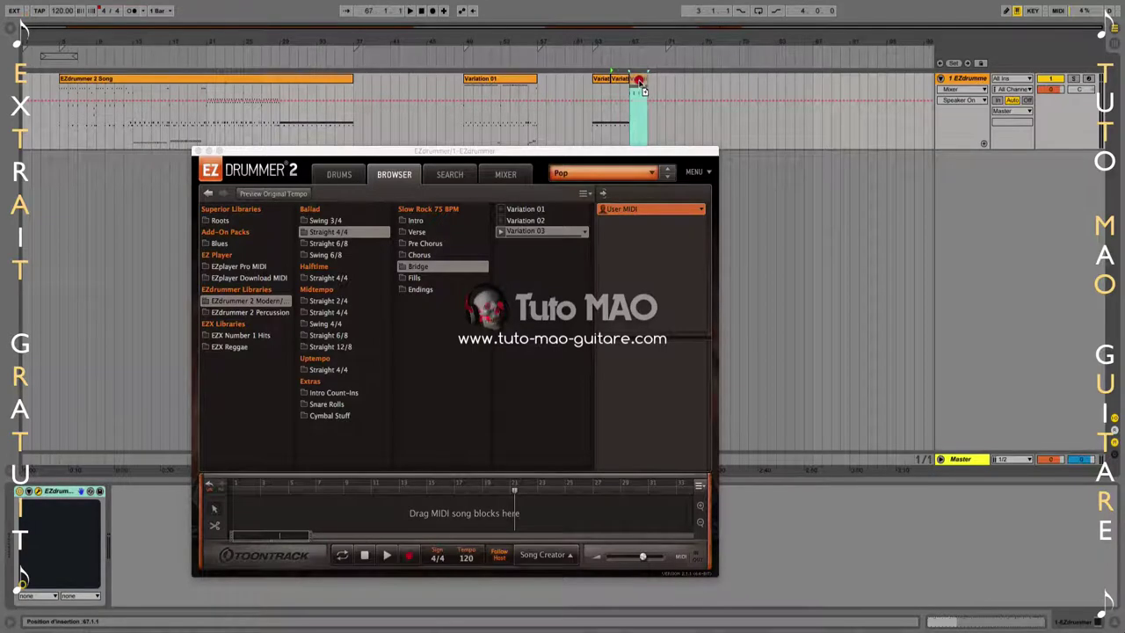
click(594, 59)
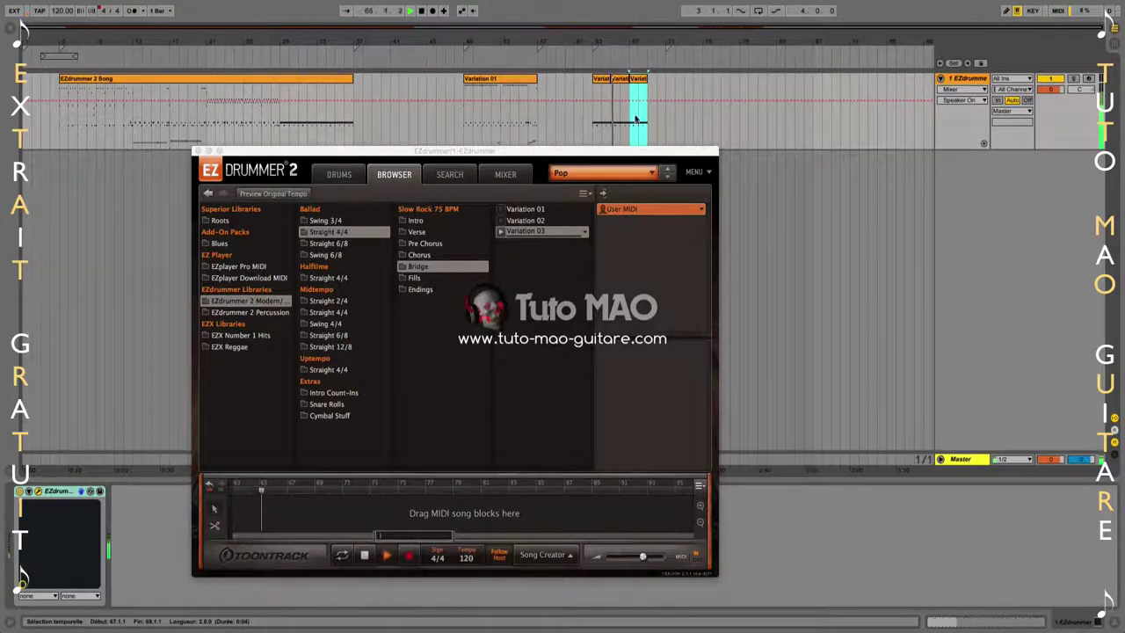
key(space)
Show the middle Variation 03 clip's notes without the plug-in window in front and delete all its D1 notes
double_click(620, 79)
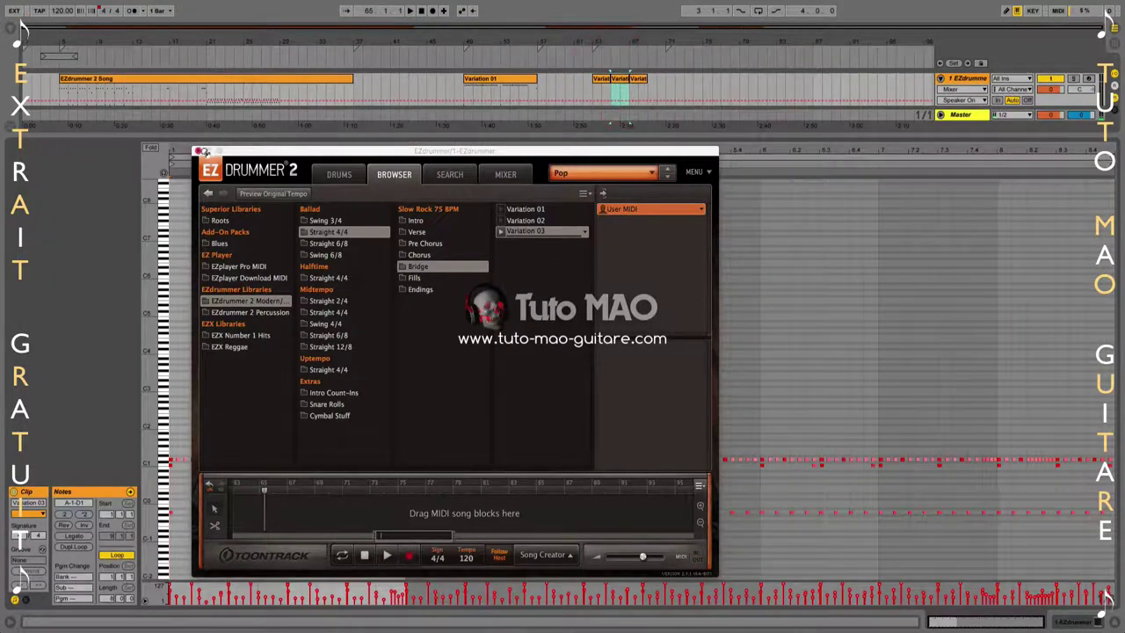
click(198, 150)
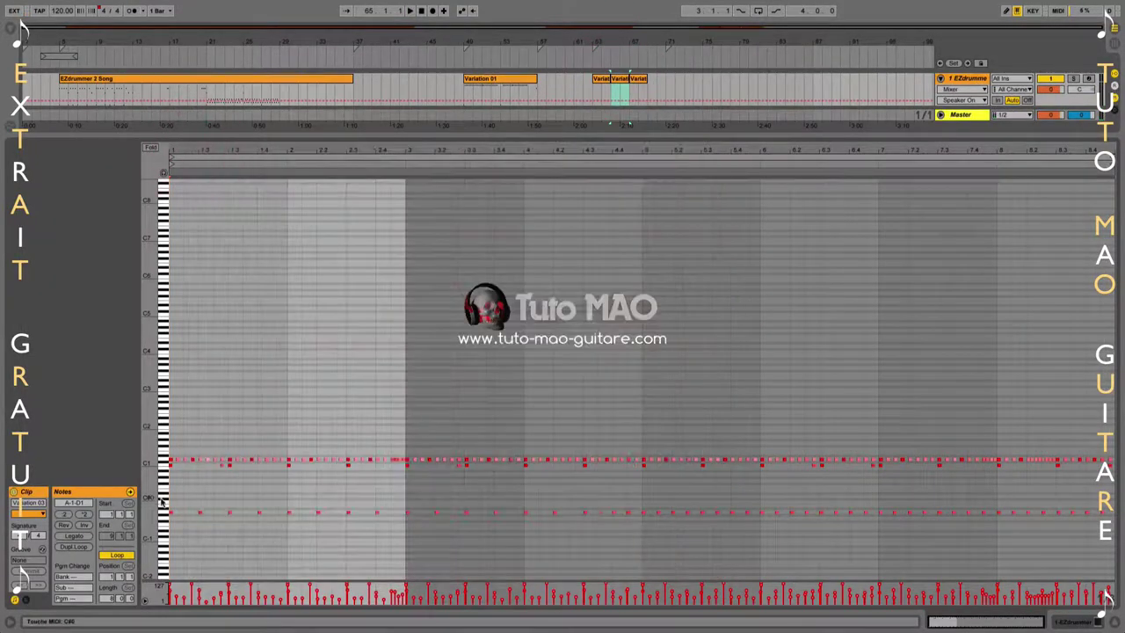
drag(152, 510, 255, 402)
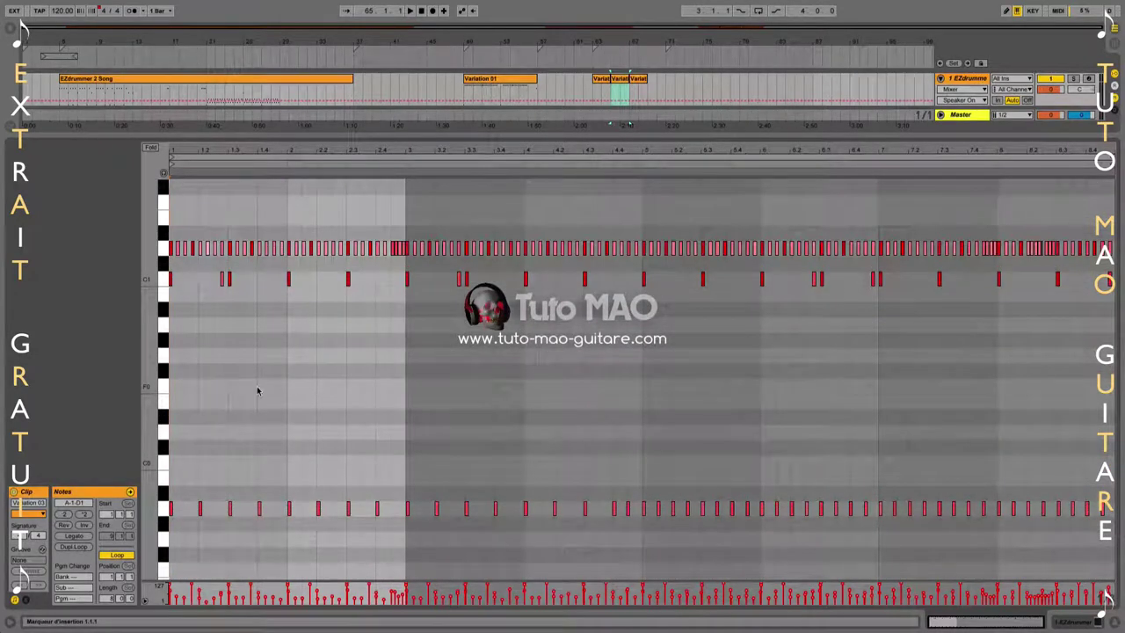
scroll(256, 389, up, 2)
click(163, 173)
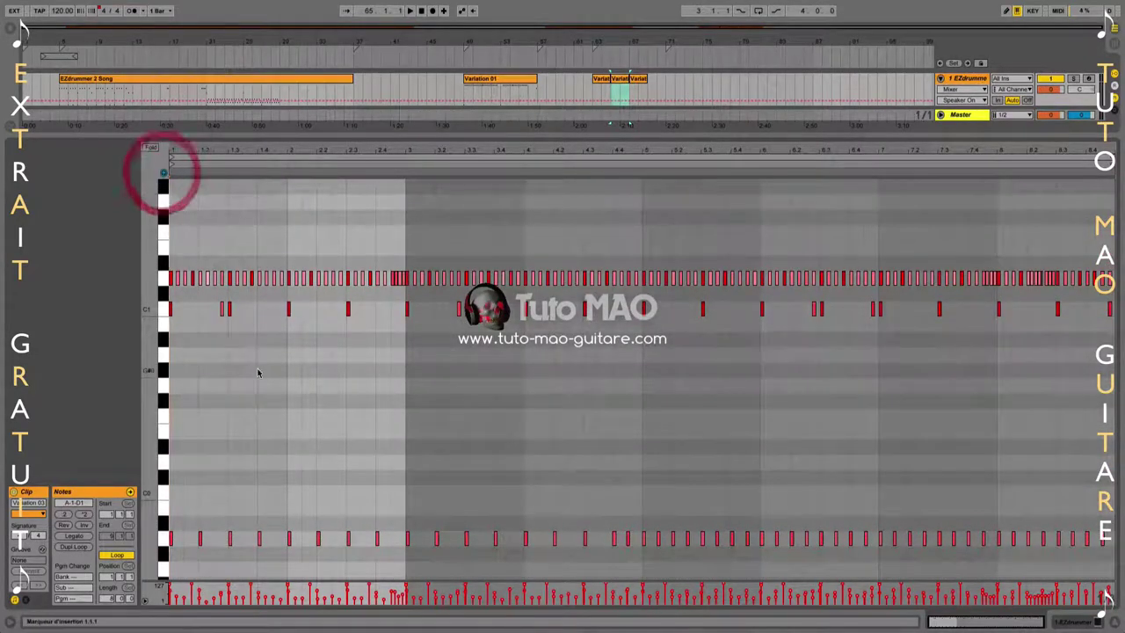
click(162, 280)
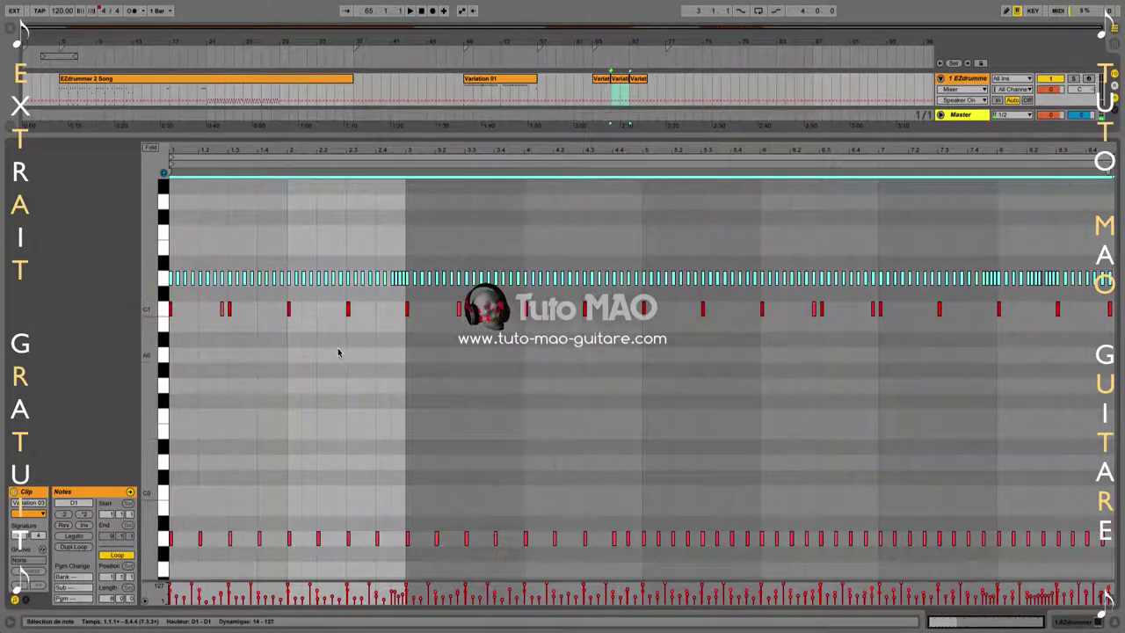
key(Delete)
Play the edited clip from bar 65 and look over its remaining notes
click(611, 61)
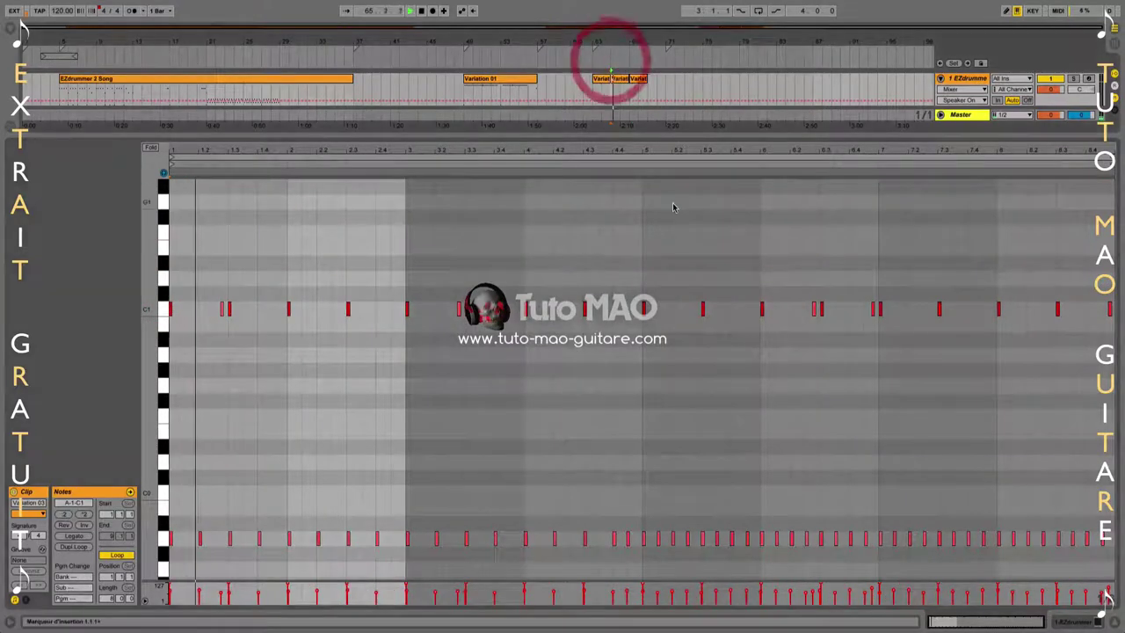
scroll(354, 326, down, 1)
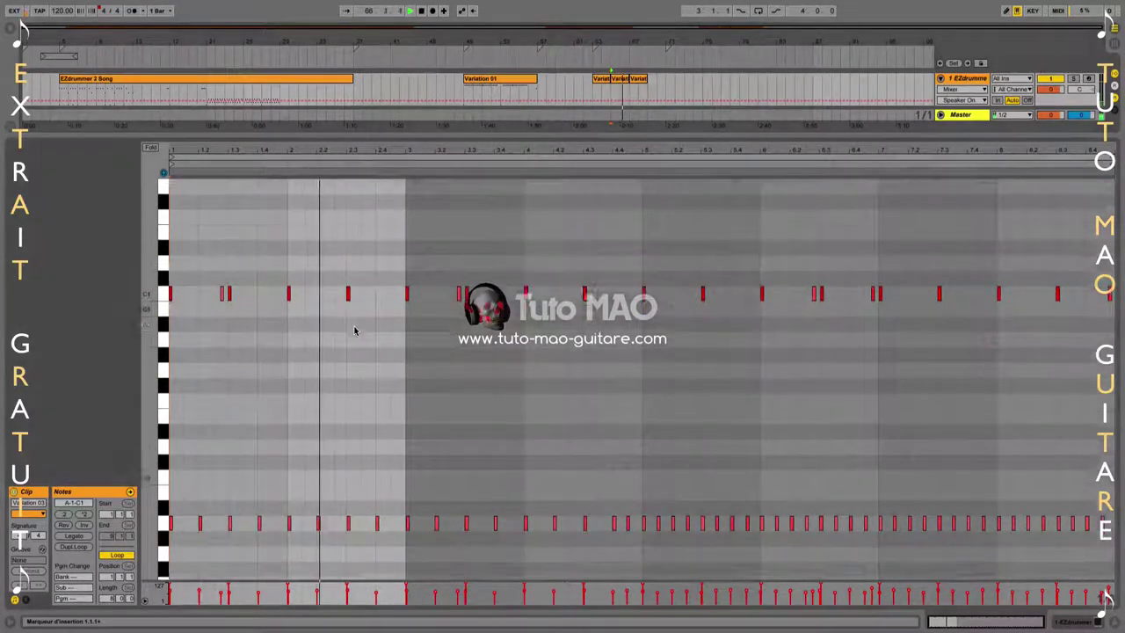
scroll(427, 382, up, 3)
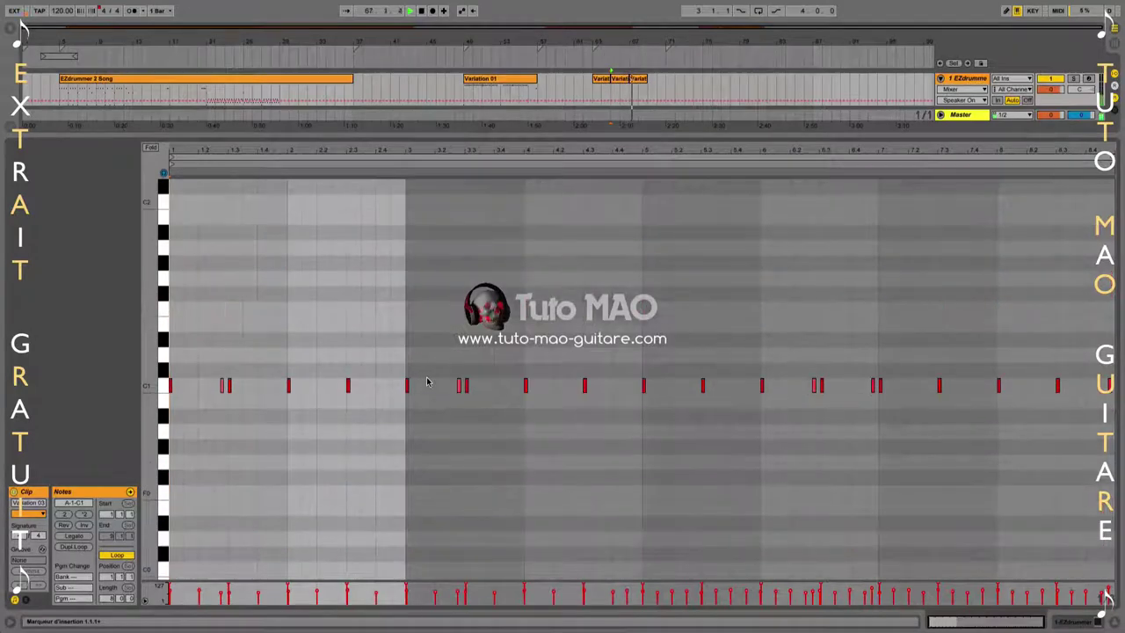
scroll(427, 381, up, 5)
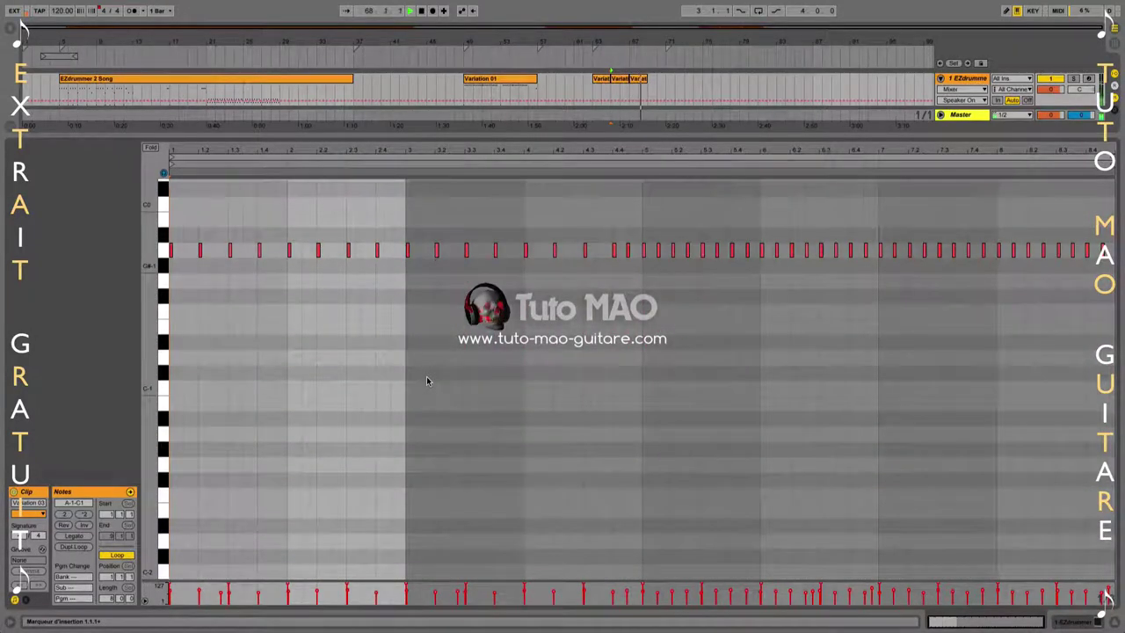
scroll(427, 382, down, 5)
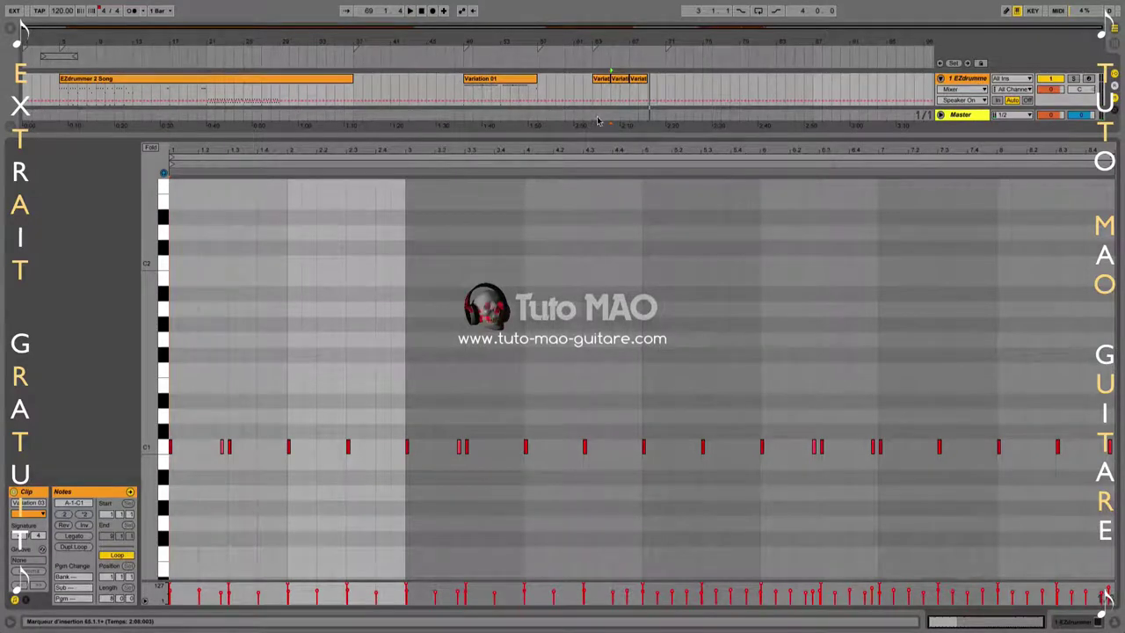
Display the EZdrummer track's device and open its plug-in window
click(962, 79)
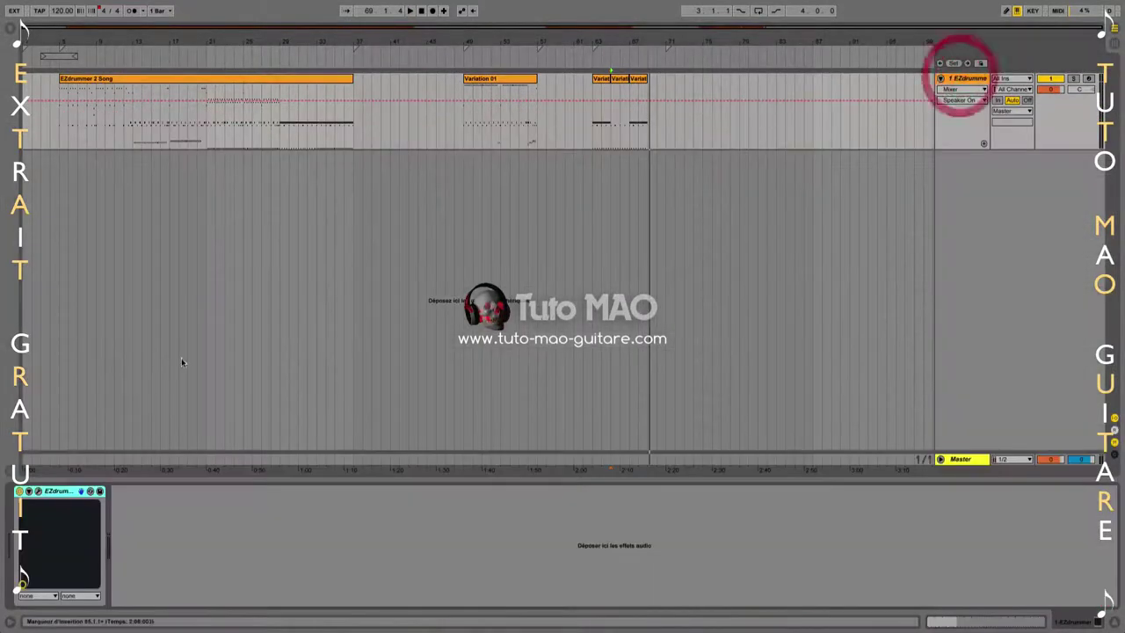
click(38, 492)
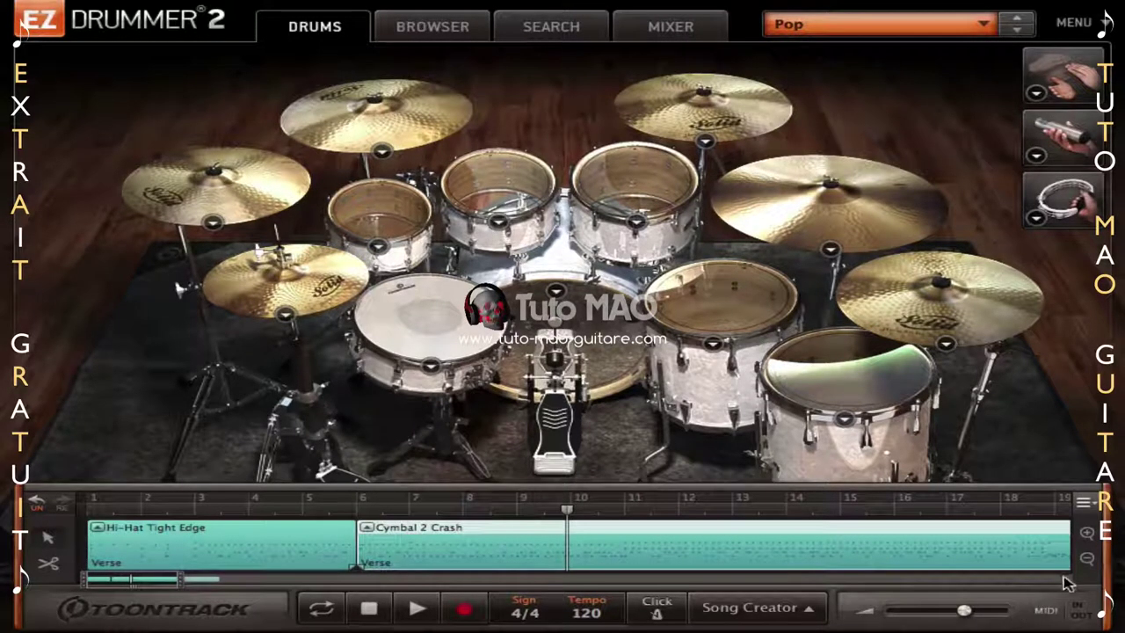
Examine the two song track blocks at a wider zoom and the drum kit libraries offered in the preset list
click(1090, 562)
click(1090, 563)
click(1090, 562)
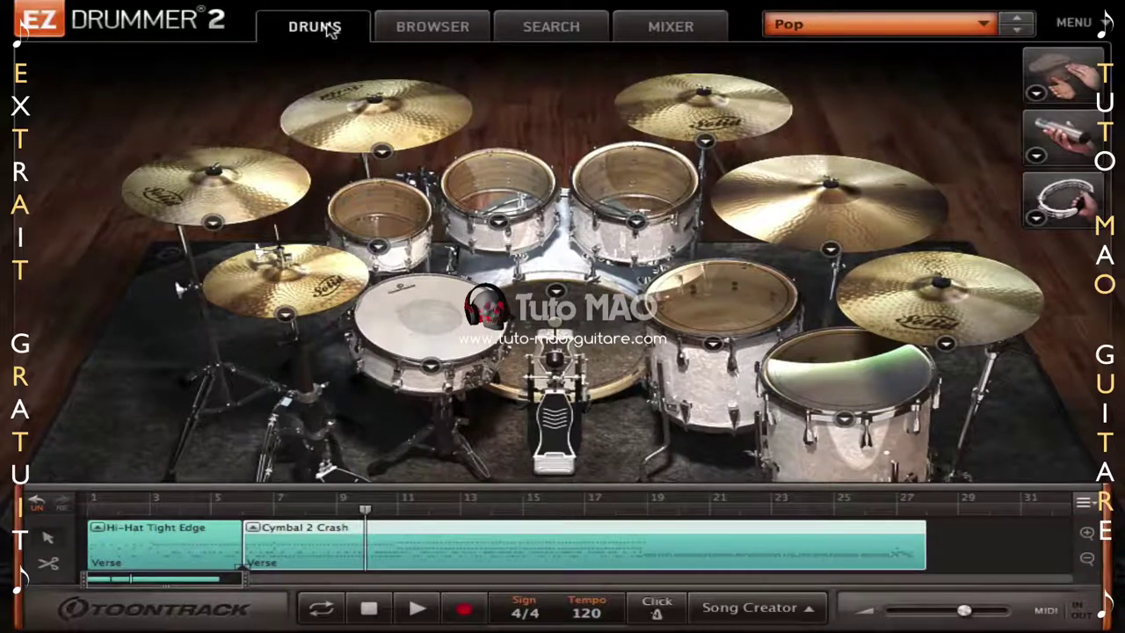
click(807, 30)
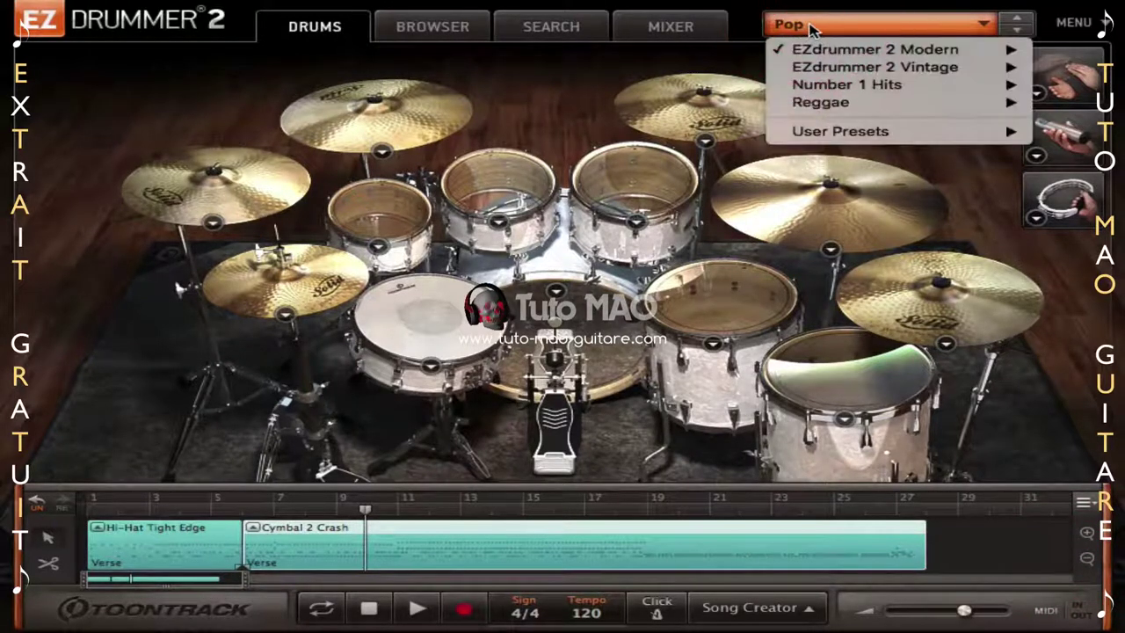
mouse_move(846, 67)
click(841, 26)
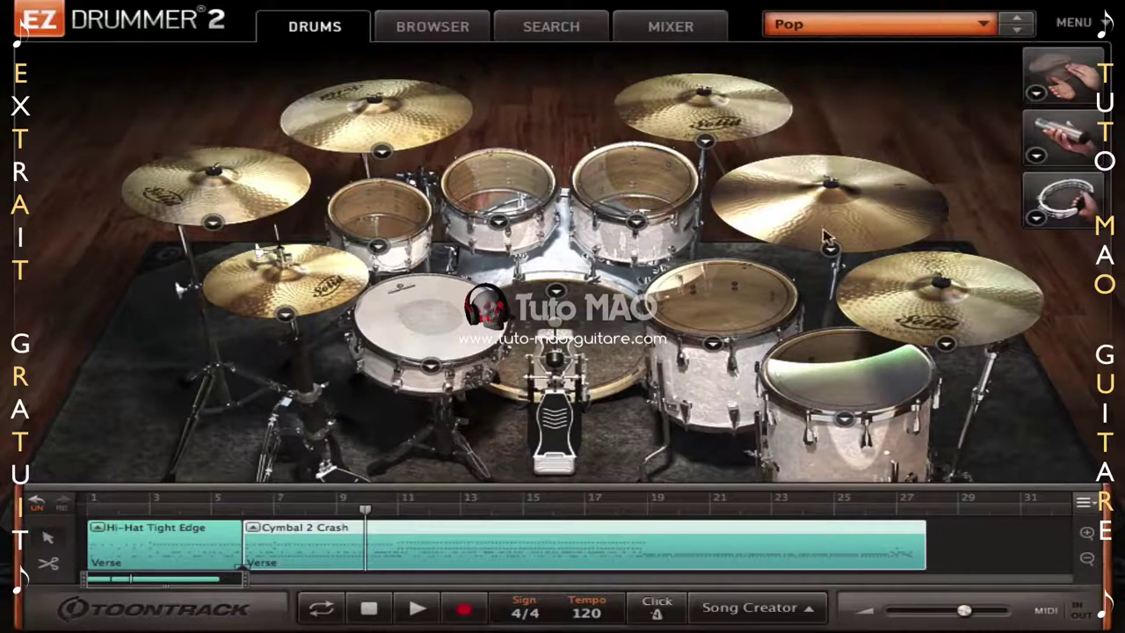
click(148, 544)
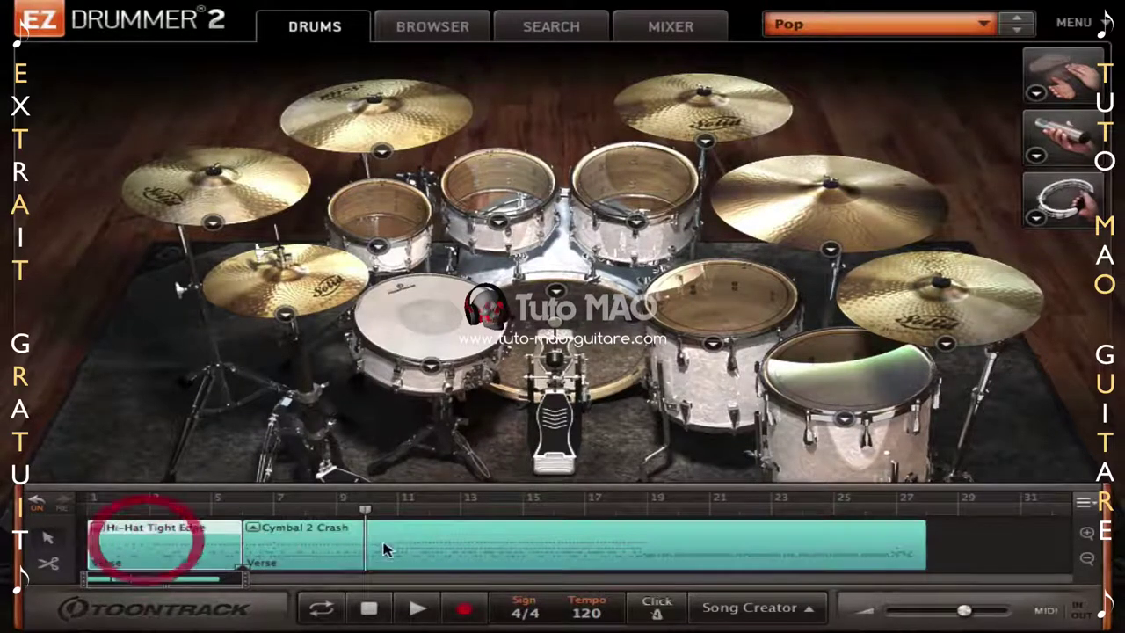
click(502, 548)
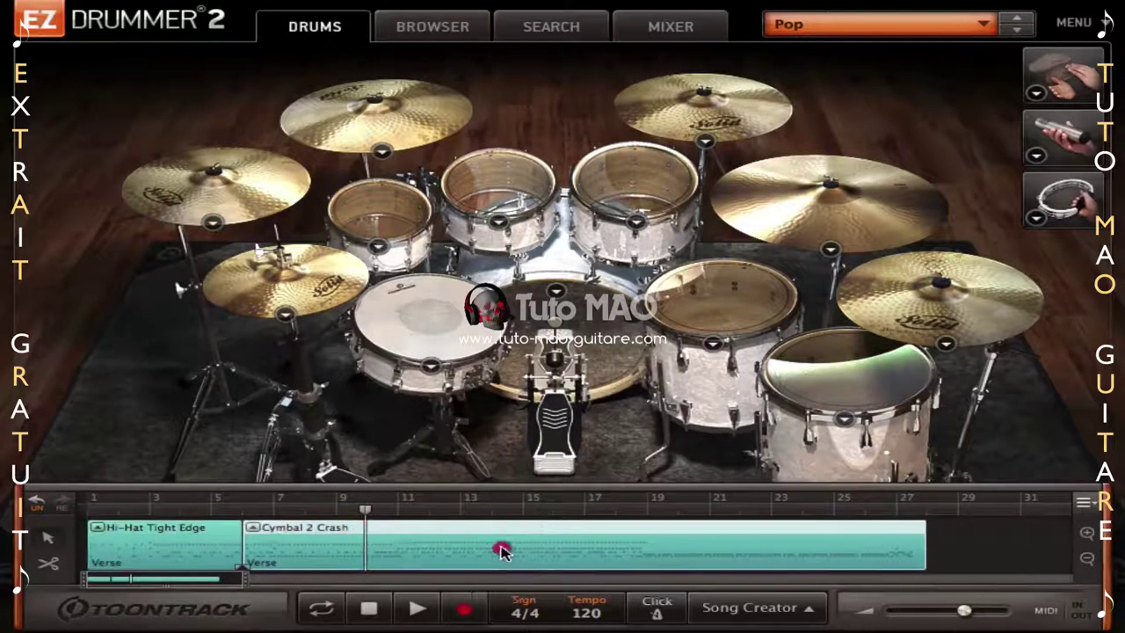
click(1087, 534)
click(1087, 559)
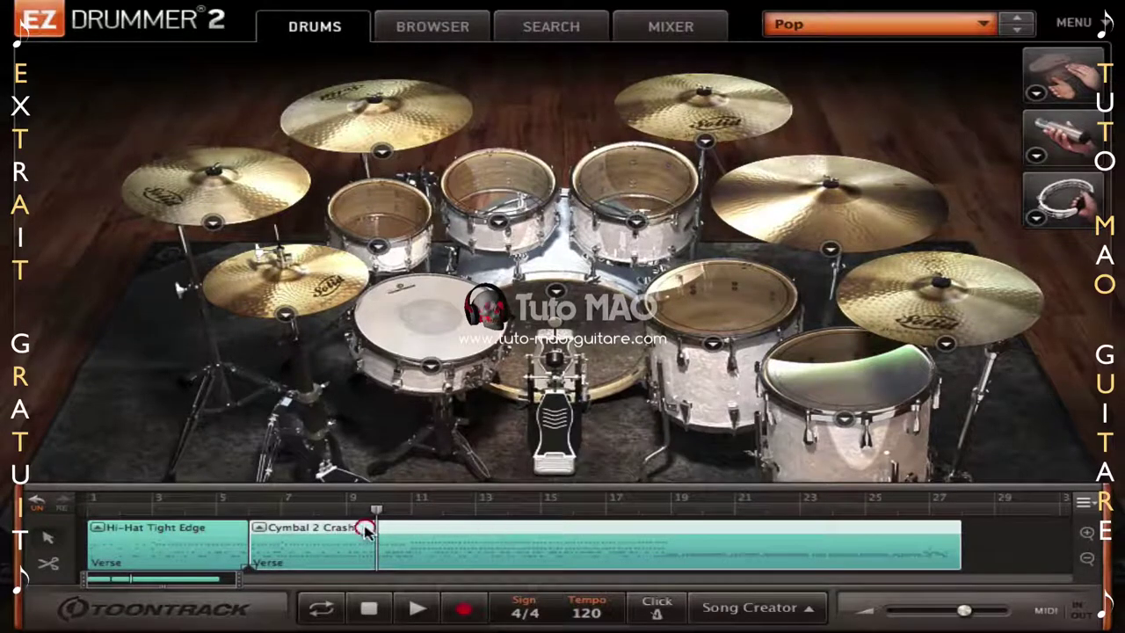
Edit the Cymbal 2 Crash block's play style by moving the Opening Hit to the ride cymbal, and close the editor
click(258, 527)
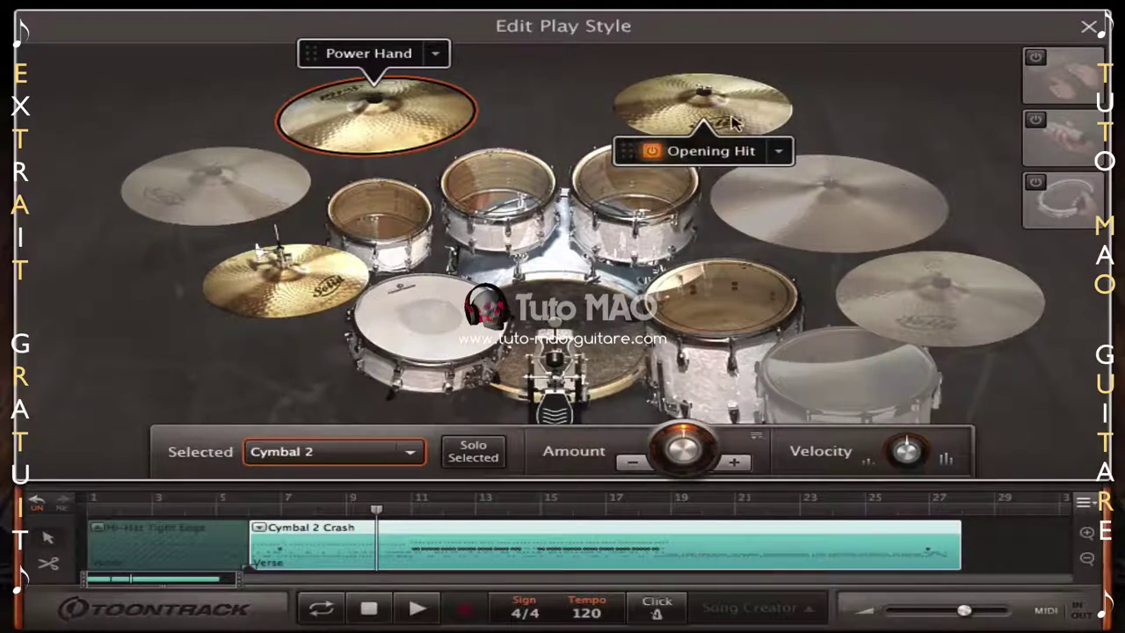
drag(703, 154, 794, 226)
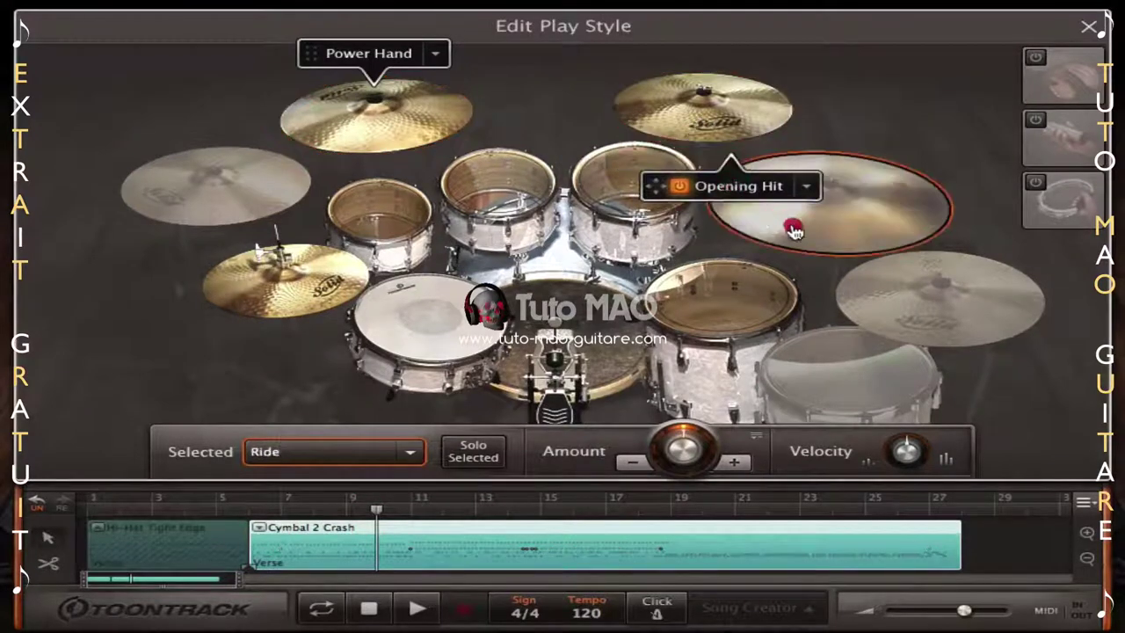
click(1089, 27)
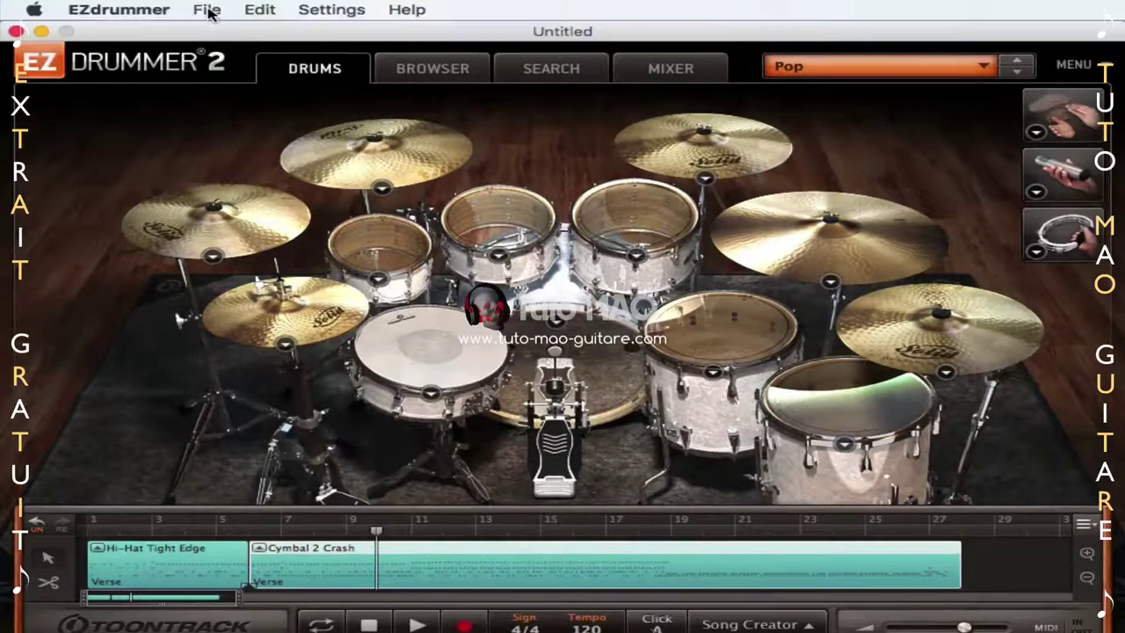
Save the project as diddrums01 in the ezdrummerpart2 folder
click(208, 10)
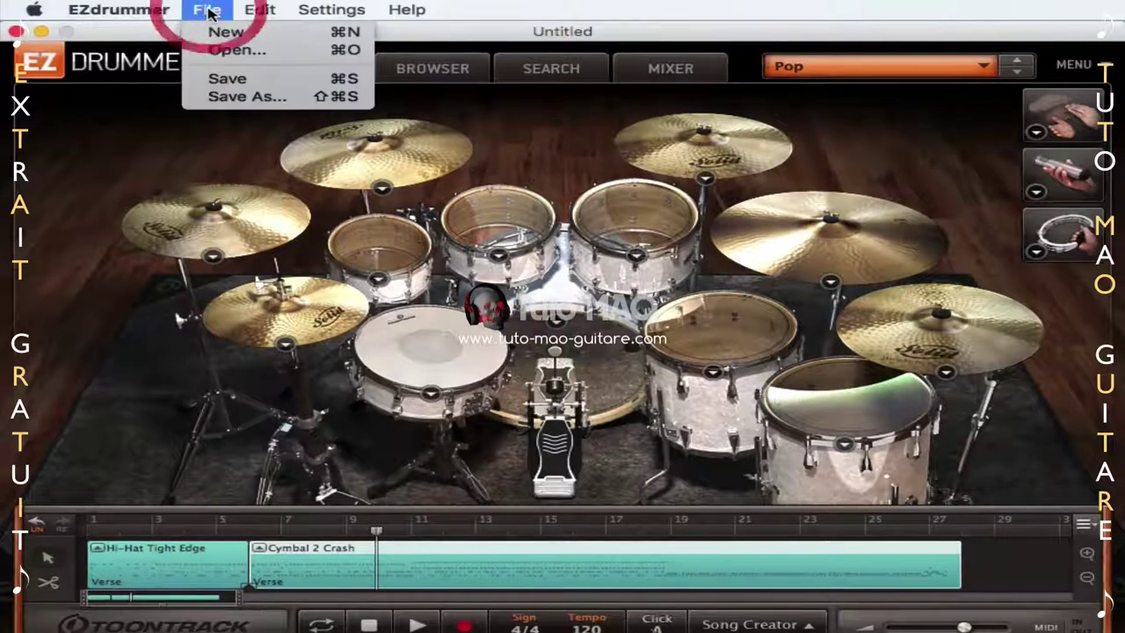
click(262, 96)
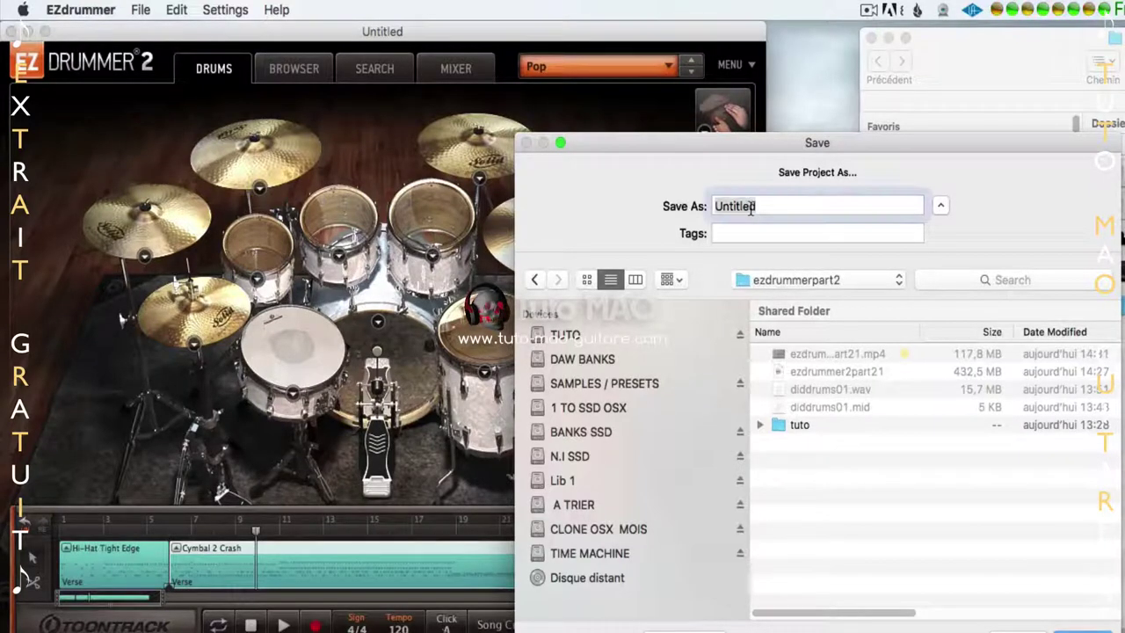
click(839, 407)
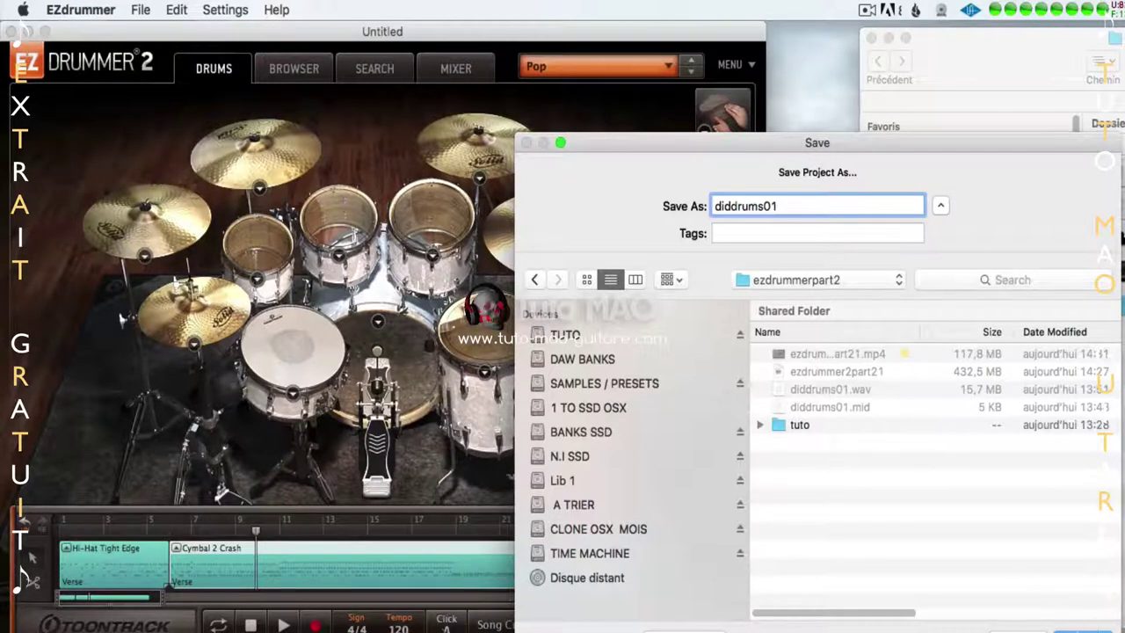
key(Return)
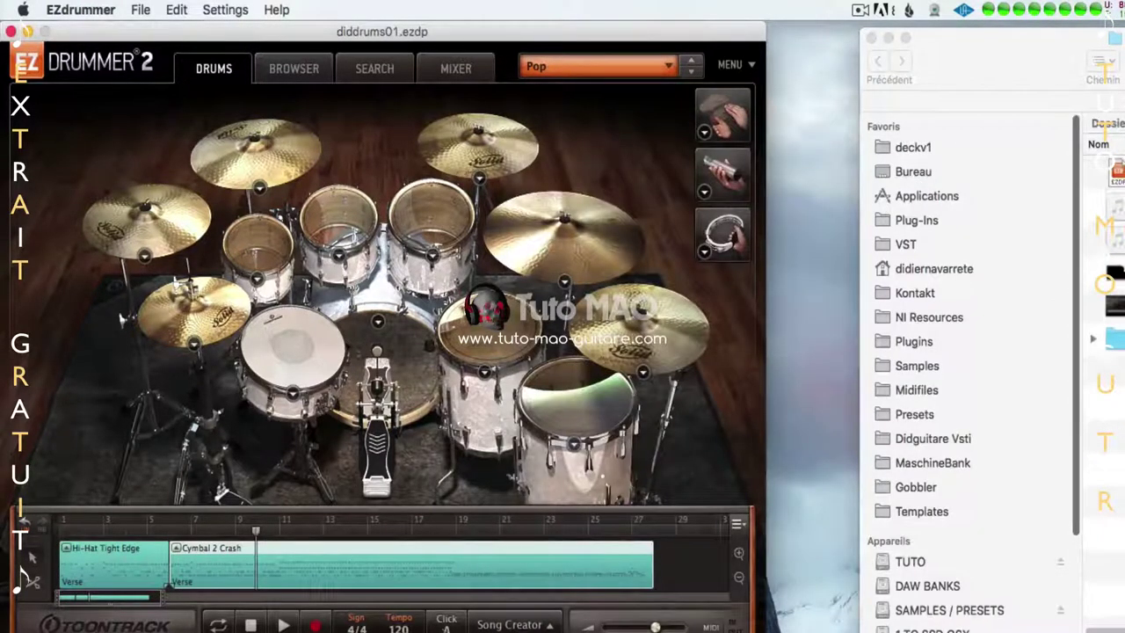
Switch to Finder to locate the saved diddrums01.ezdp in the ezdrummerpart2 folder, and move the window back beside EZdrummer
drag(1020, 67, 158, 9)
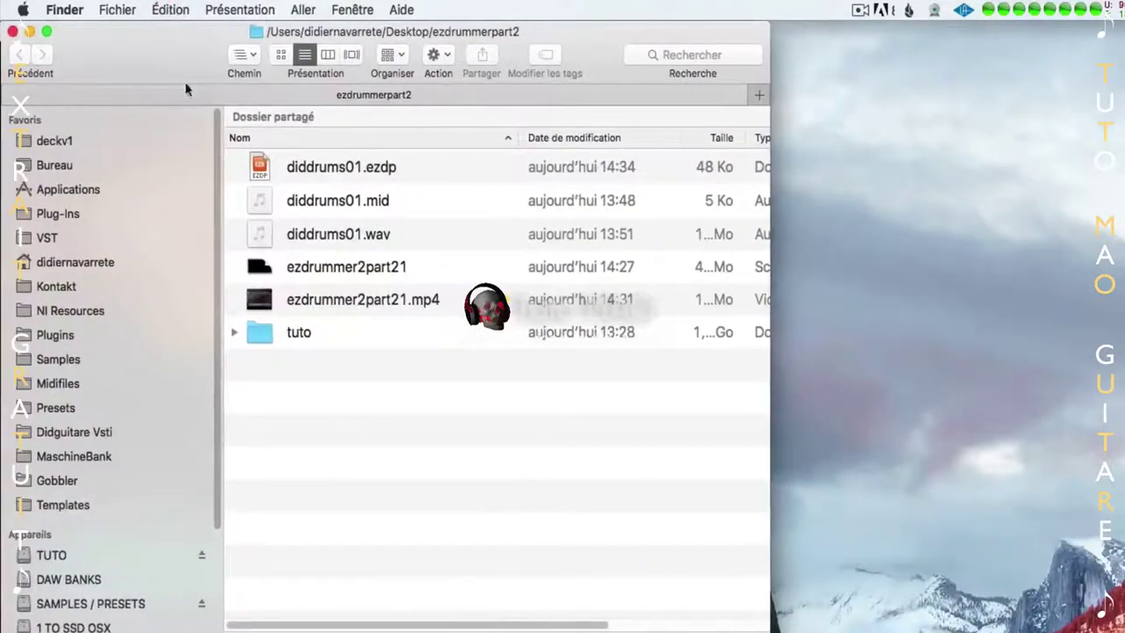
click(361, 172)
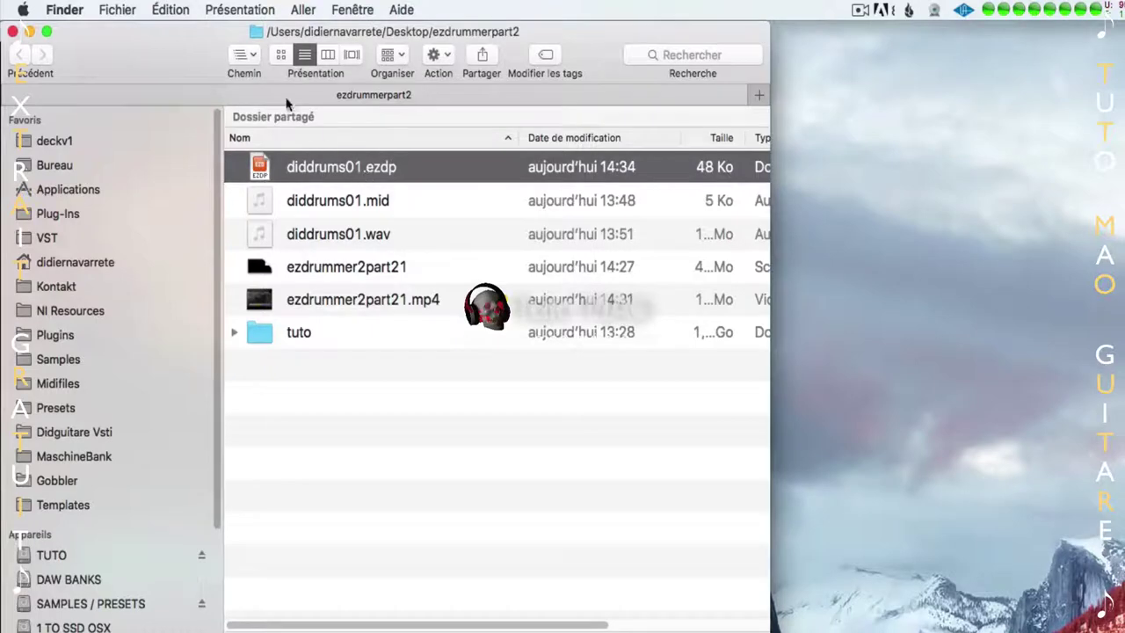
click(186, 57)
drag(185, 57, 953, 57)
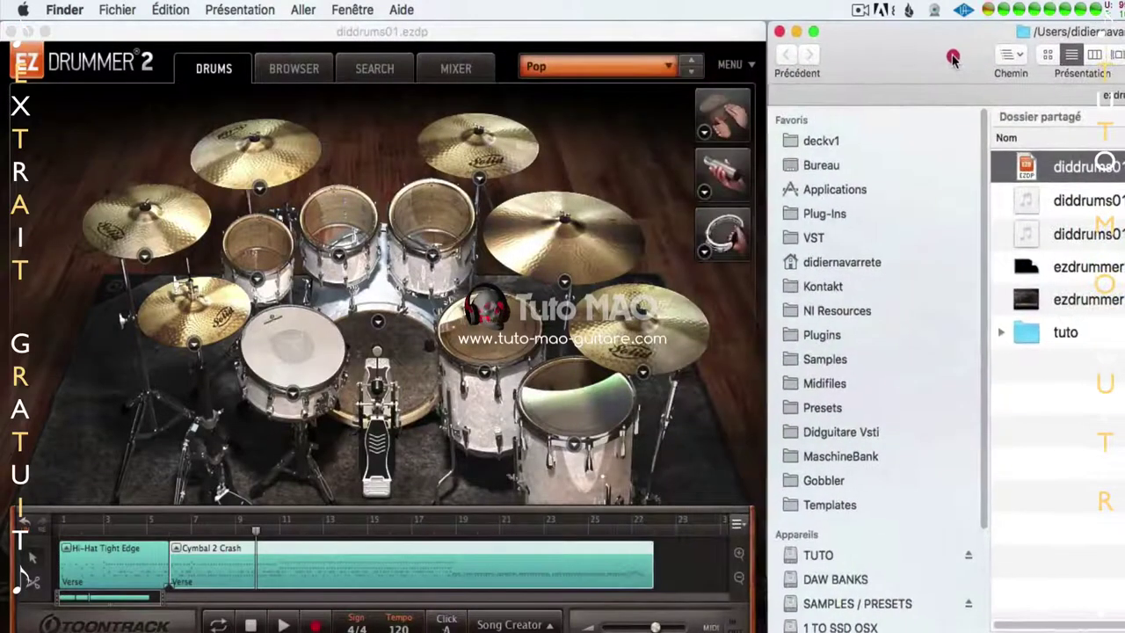
Back in EZdrummer, load the A Bit Crushed preset from the Number 1 Hits library and display its drum kit
click(345, 135)
click(308, 71)
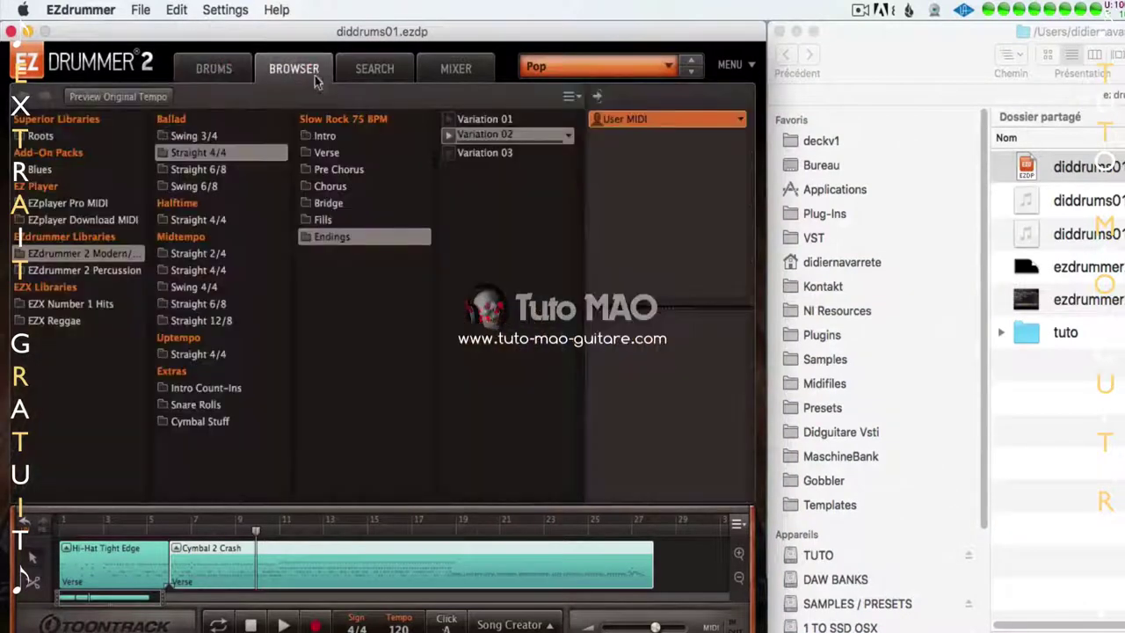
click(586, 69)
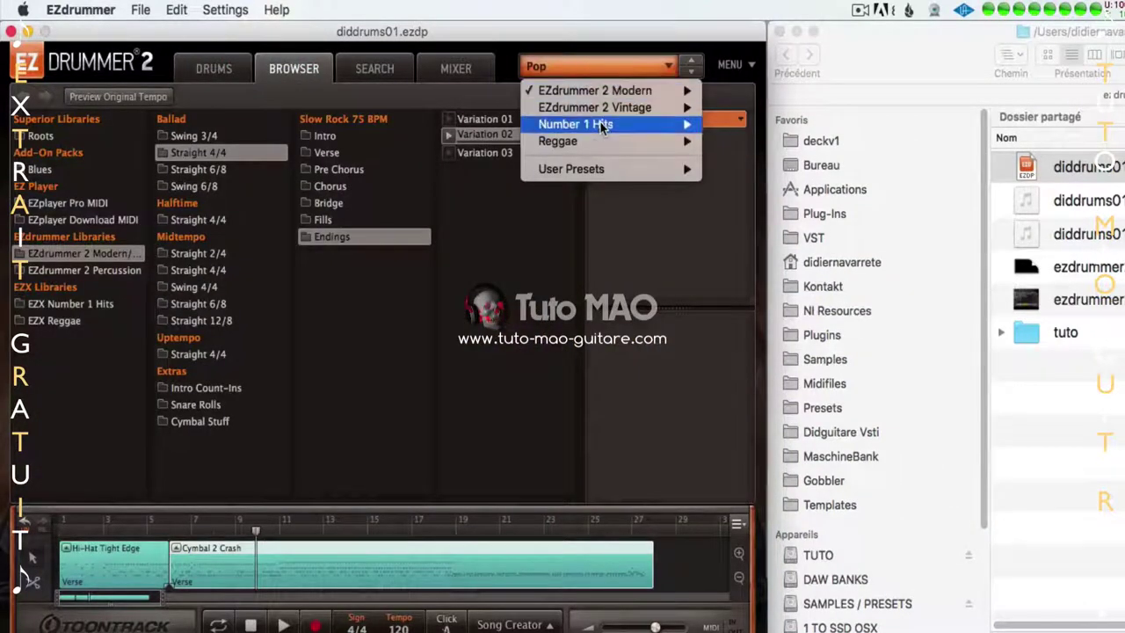
mouse_move(615, 124)
click(761, 133)
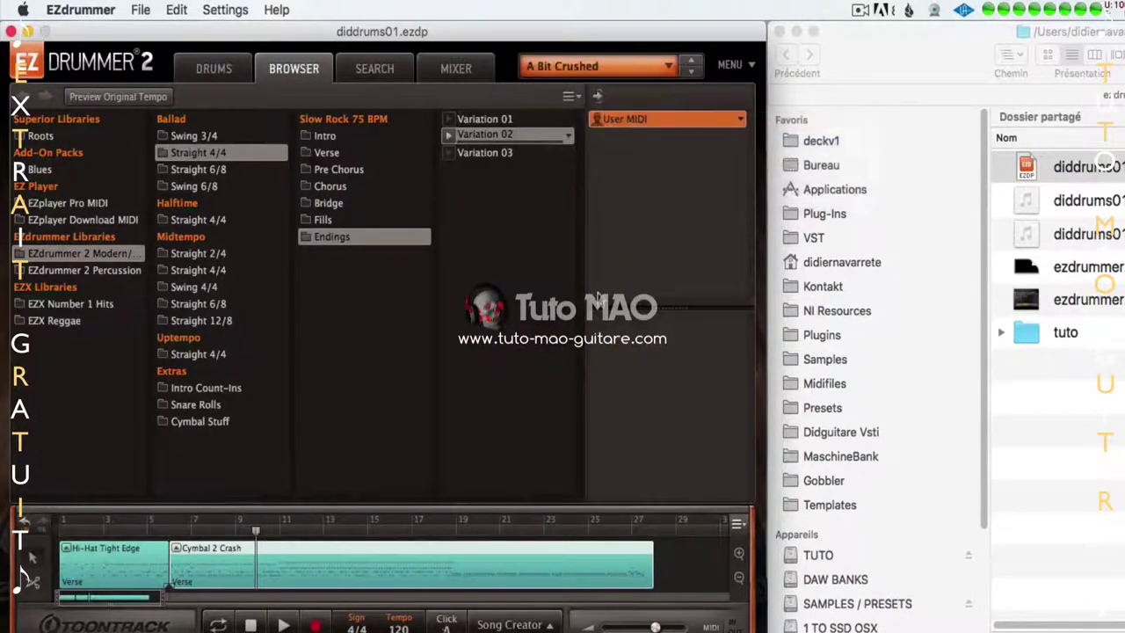
click(219, 72)
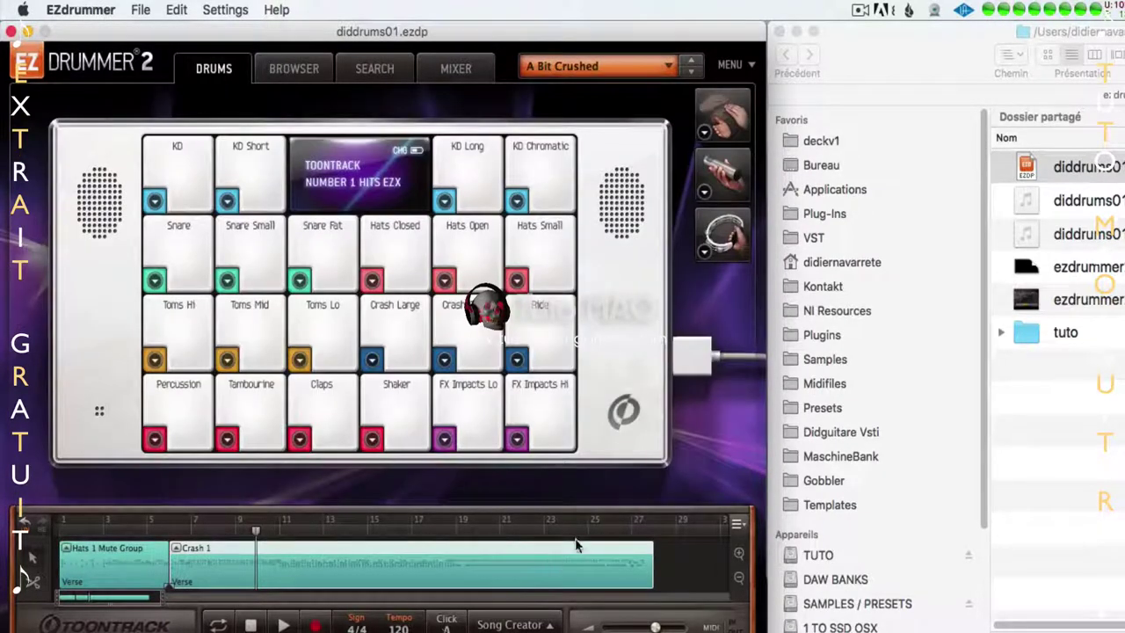
Remove the Crash 1 block from the song track and open the options of the Hats 1 Mute Group block
right_click(583, 559)
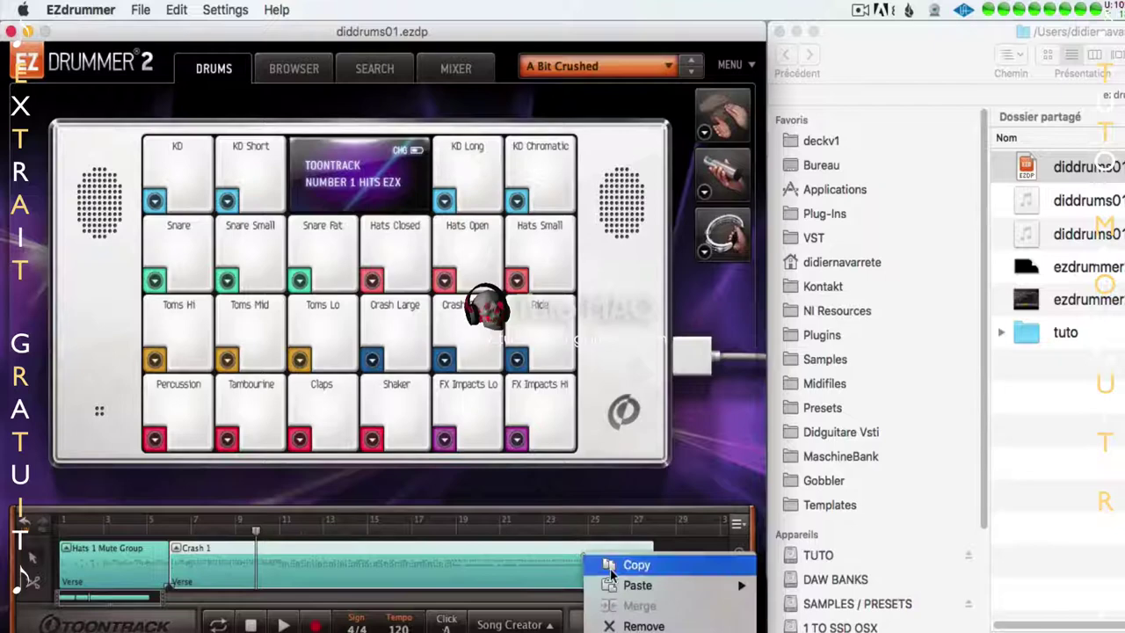
click(634, 625)
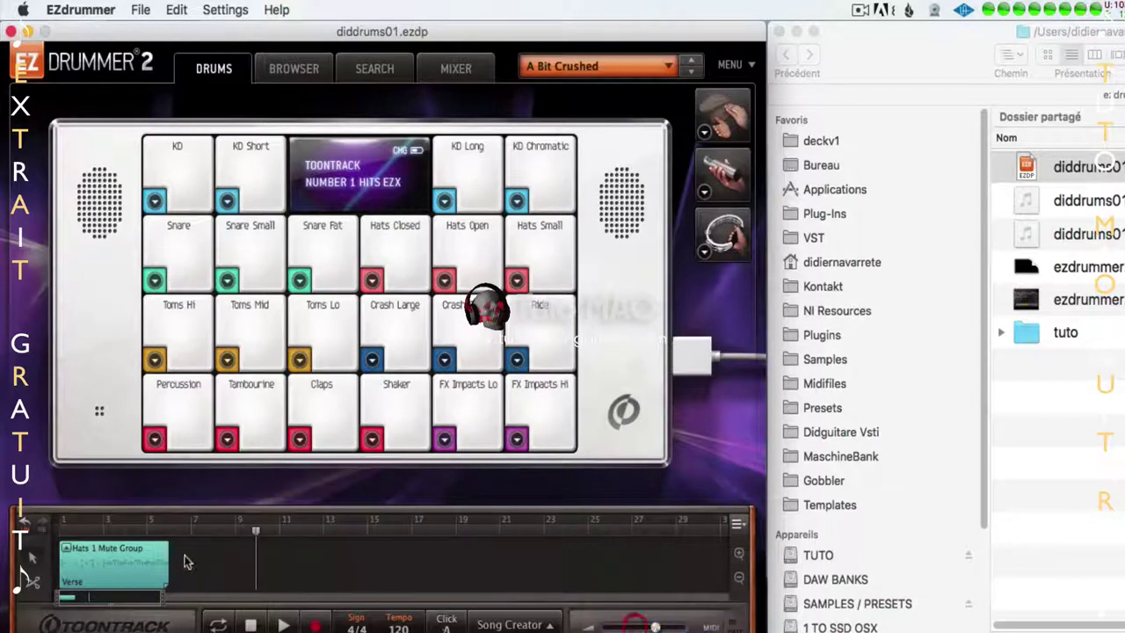
right_click(138, 556)
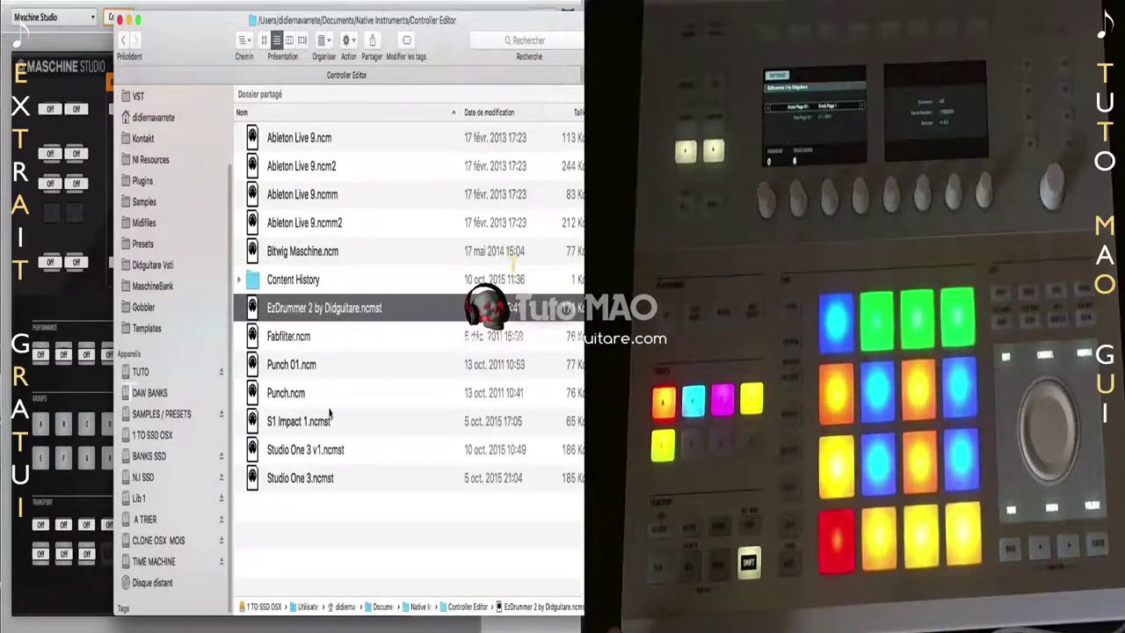
Put away the Controller Editor folder window to bring the EZdrummer drum kit back into view
click(130, 19)
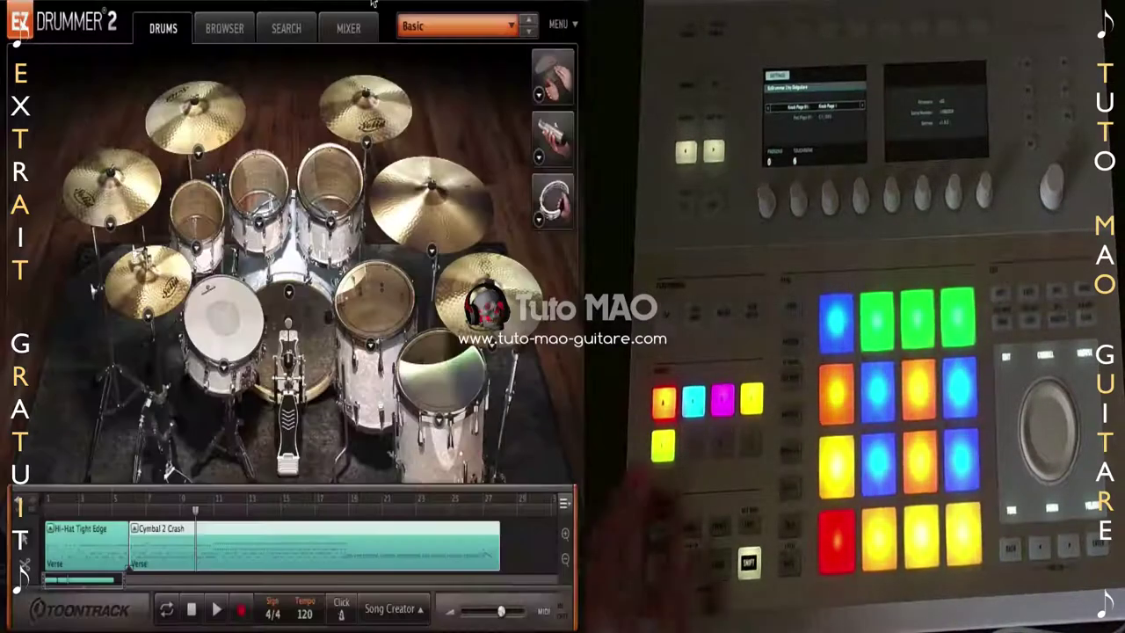